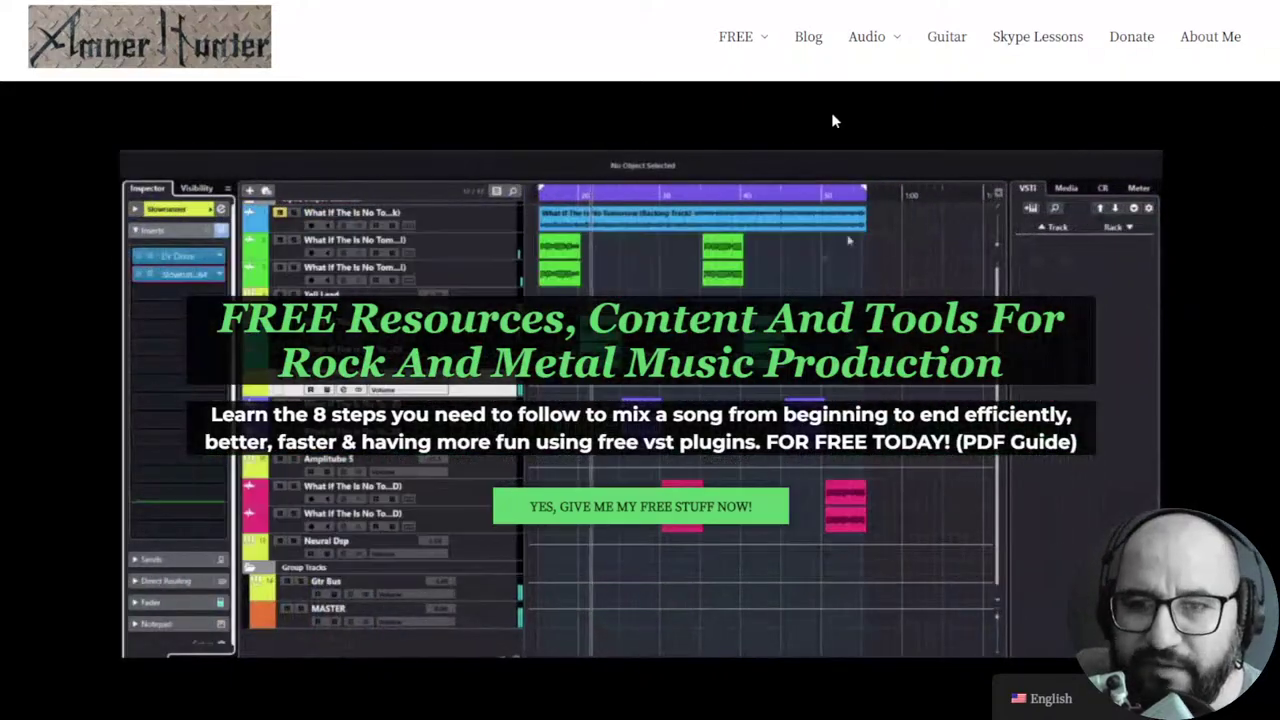
# Step: Show the Amner Hunter homepage with the FREE menu highlighted
pyautogui.moveTo(763, 56)
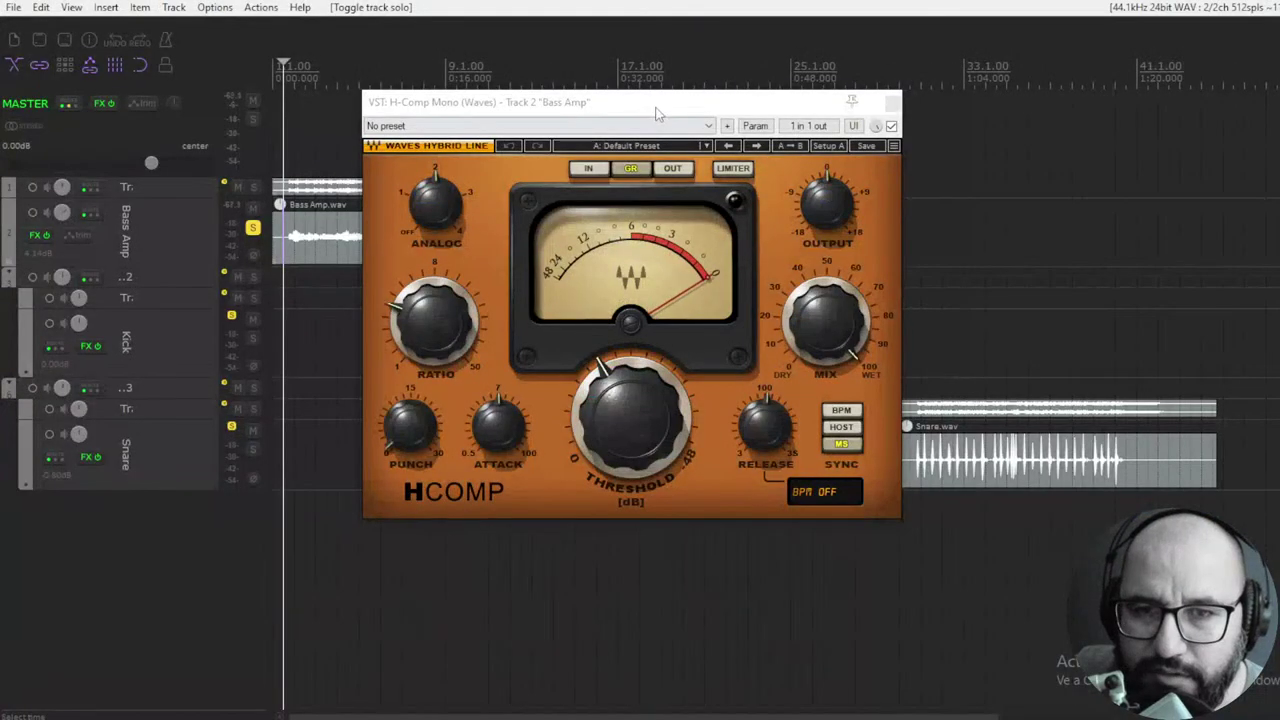
# Step: Adjust the ANALOG knob on the Bass Amp track's H-Comp Mono
pyautogui.click(657, 108)
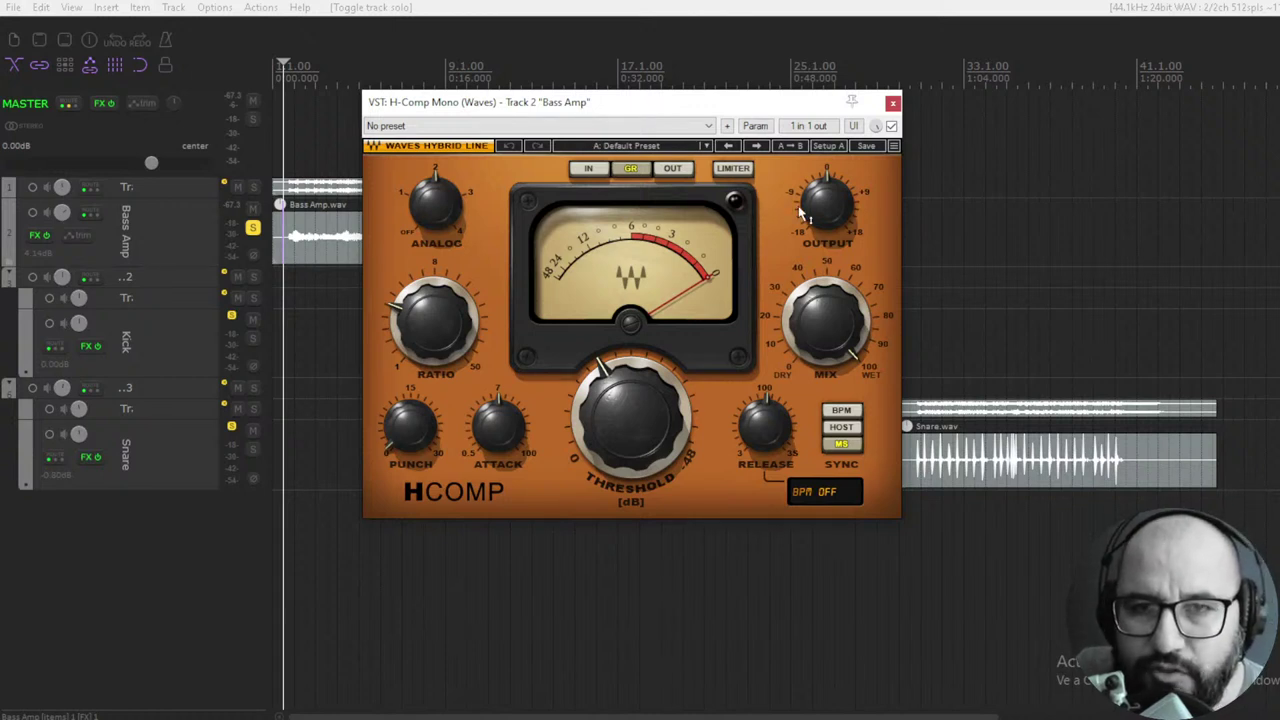
pyautogui.moveTo(800, 213)
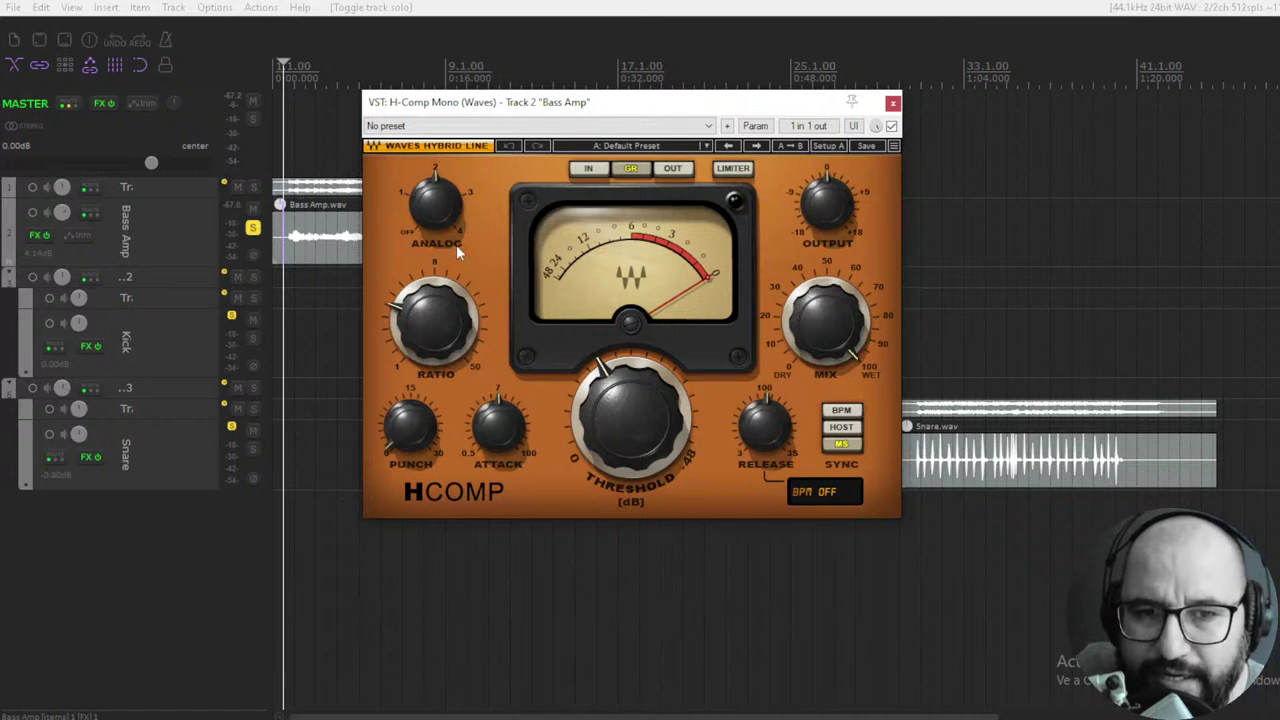
pyautogui.click(435, 205)
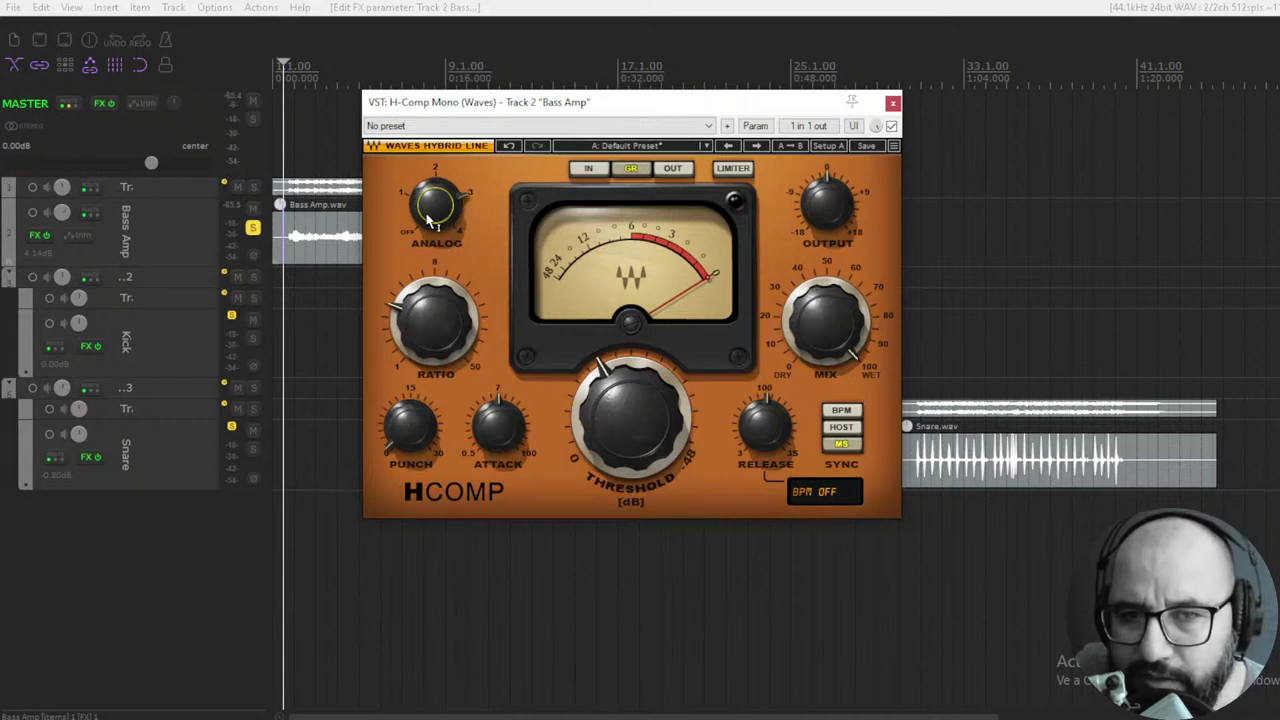
pyautogui.moveTo(430, 222)
pyautogui.mouseDown()
pyautogui.moveTo(430, 180)
pyautogui.moveTo(447, 216)
pyautogui.mouseUp()
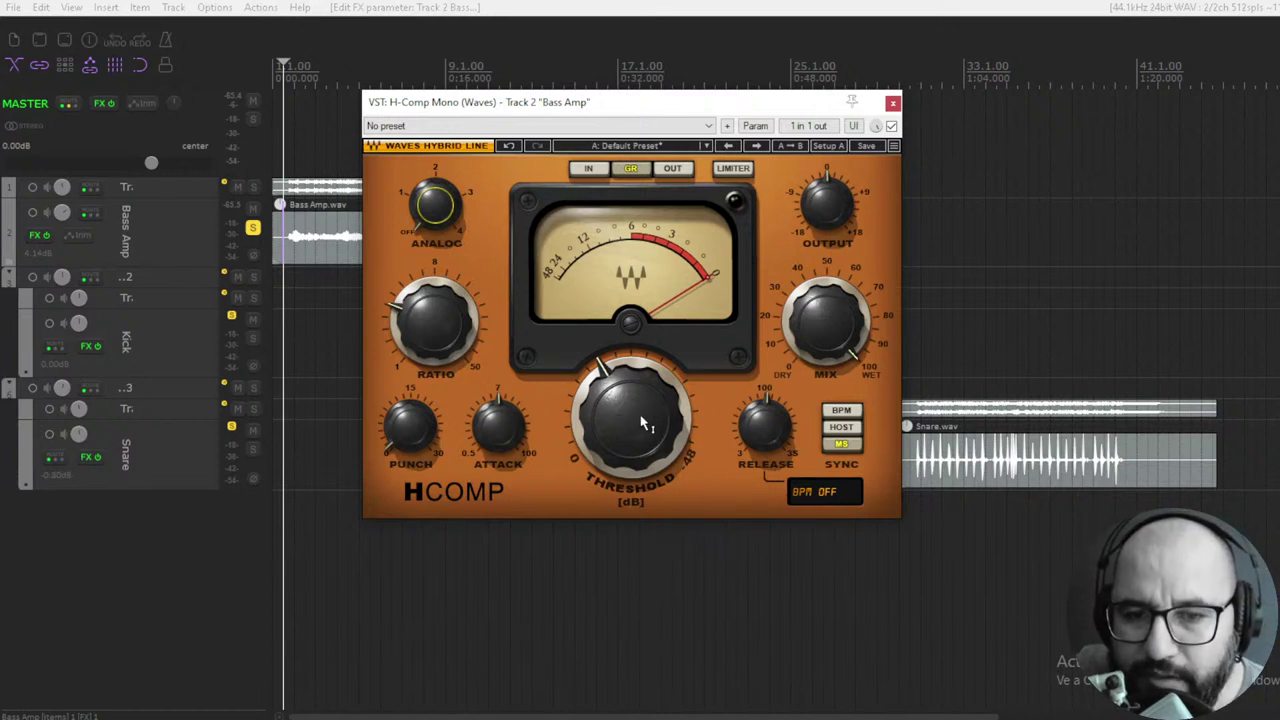
# Step: Nudge the threshold, then sweep the ratio to 50 and back to about 4.6:1
pyautogui.moveTo(672, 421)
pyautogui.moveTo(625, 440)
pyautogui.mouseDown()
pyautogui.moveTo(625, 460)
pyautogui.moveTo(633, 416)
pyautogui.mouseUp()
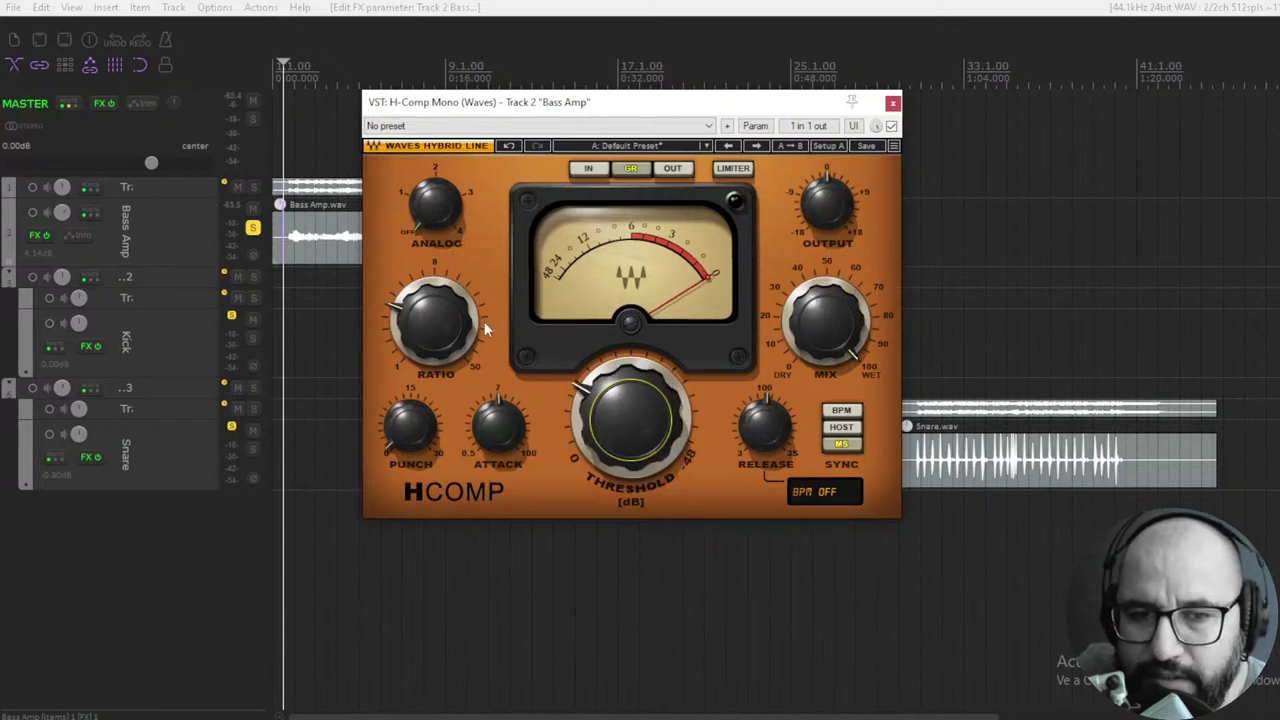
pyautogui.click(425, 335)
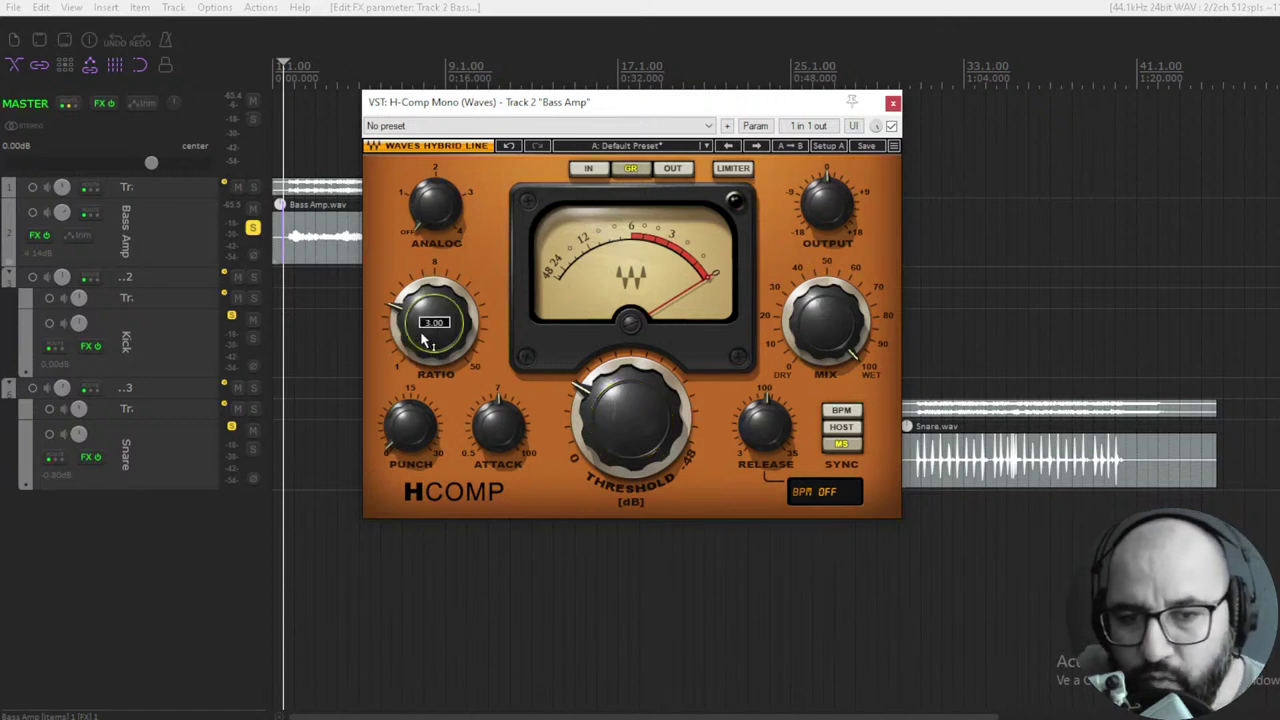
pyautogui.moveTo(425, 340); pyautogui.dragTo(425, 260)
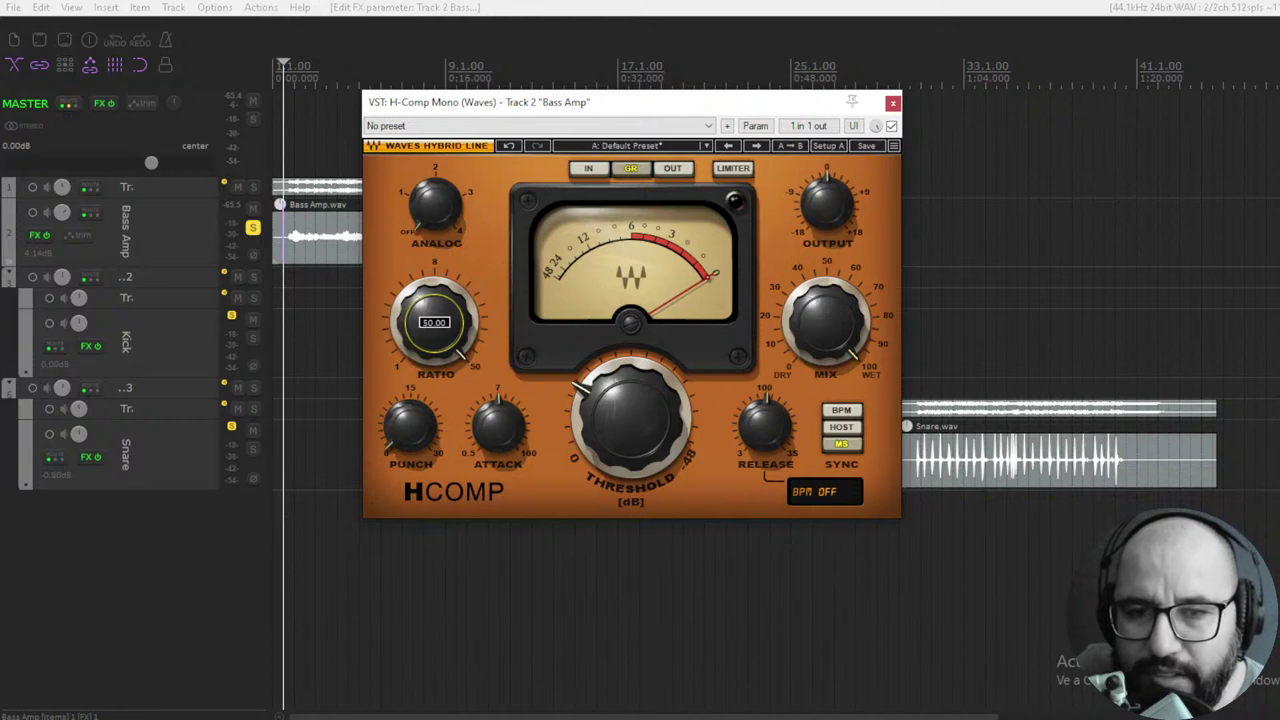
pyautogui.moveTo(425, 260); pyautogui.dragTo(425, 340)
pyautogui.moveTo(482, 366)
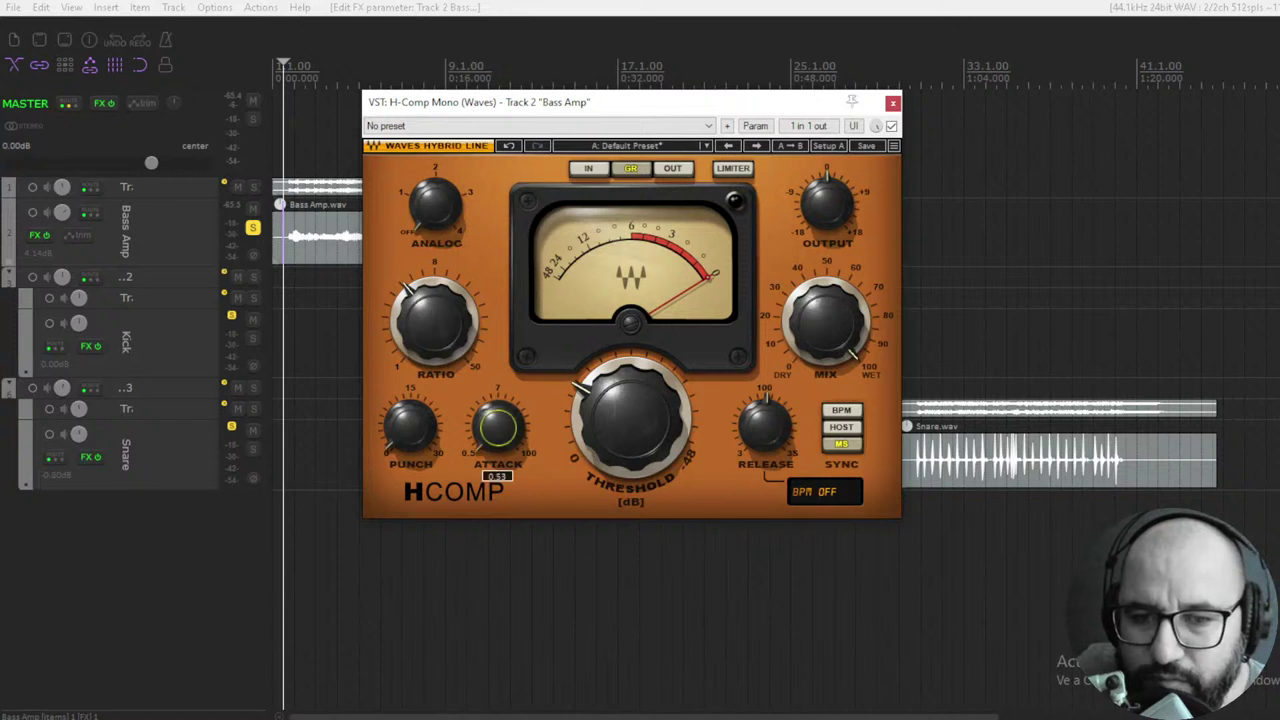
# Step: Sweep release from 10.8 to 3000 and attack up to 100 and back down
pyautogui.moveTo(755, 432); pyautogui.dragTo(755, 455)
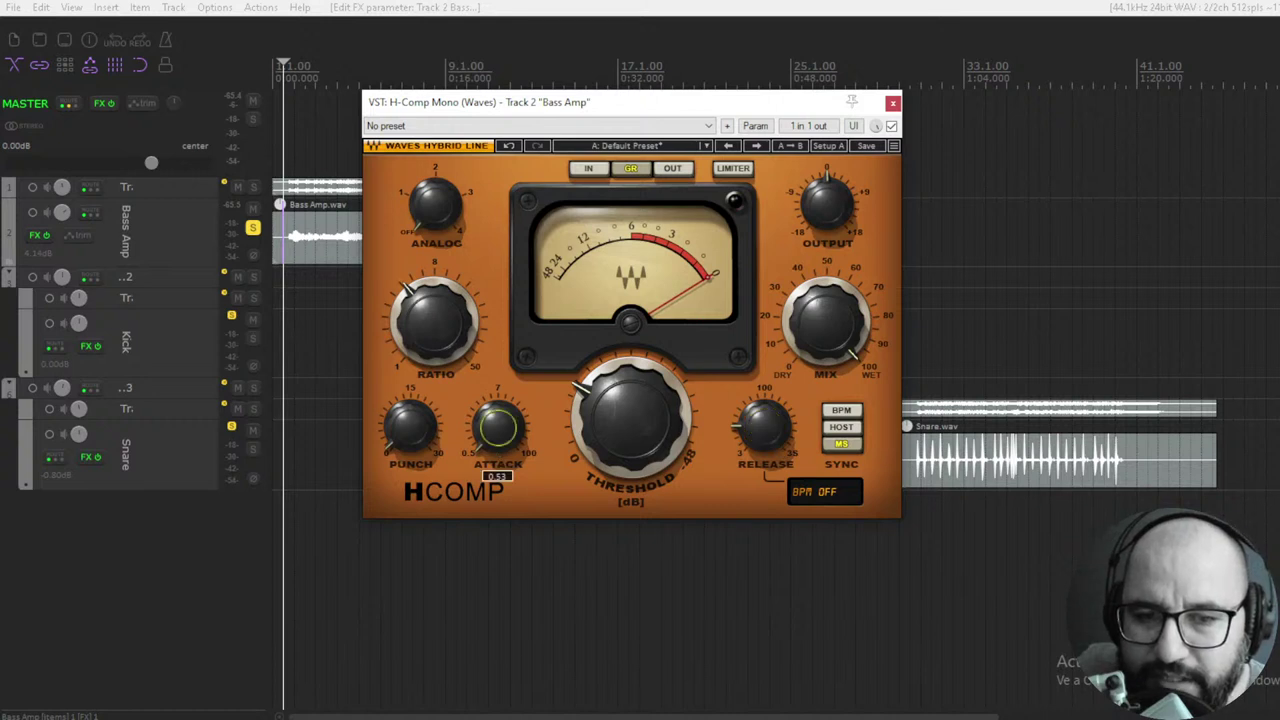
pyautogui.moveTo(497, 427); pyautogui.dragTo(497, 376)
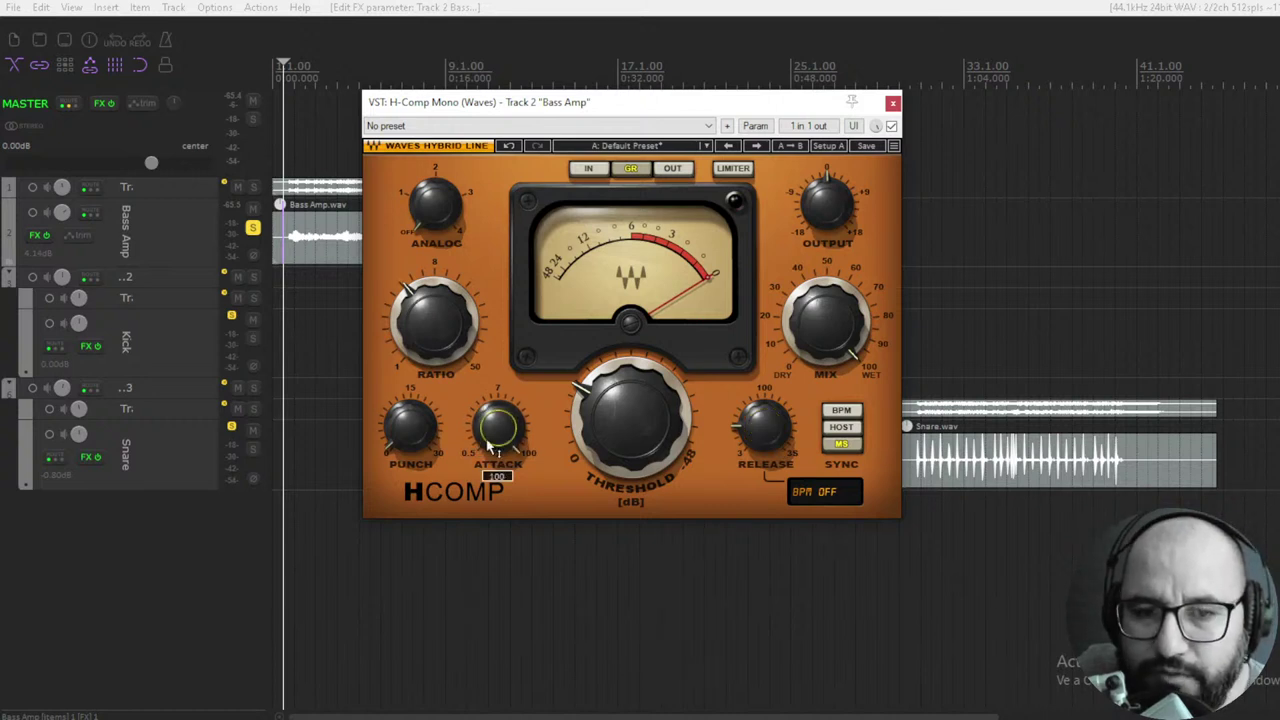
pyautogui.moveTo(757, 448); pyautogui.dragTo(757, 410)
pyautogui.moveTo(491, 422); pyautogui.dragTo(410, 458)
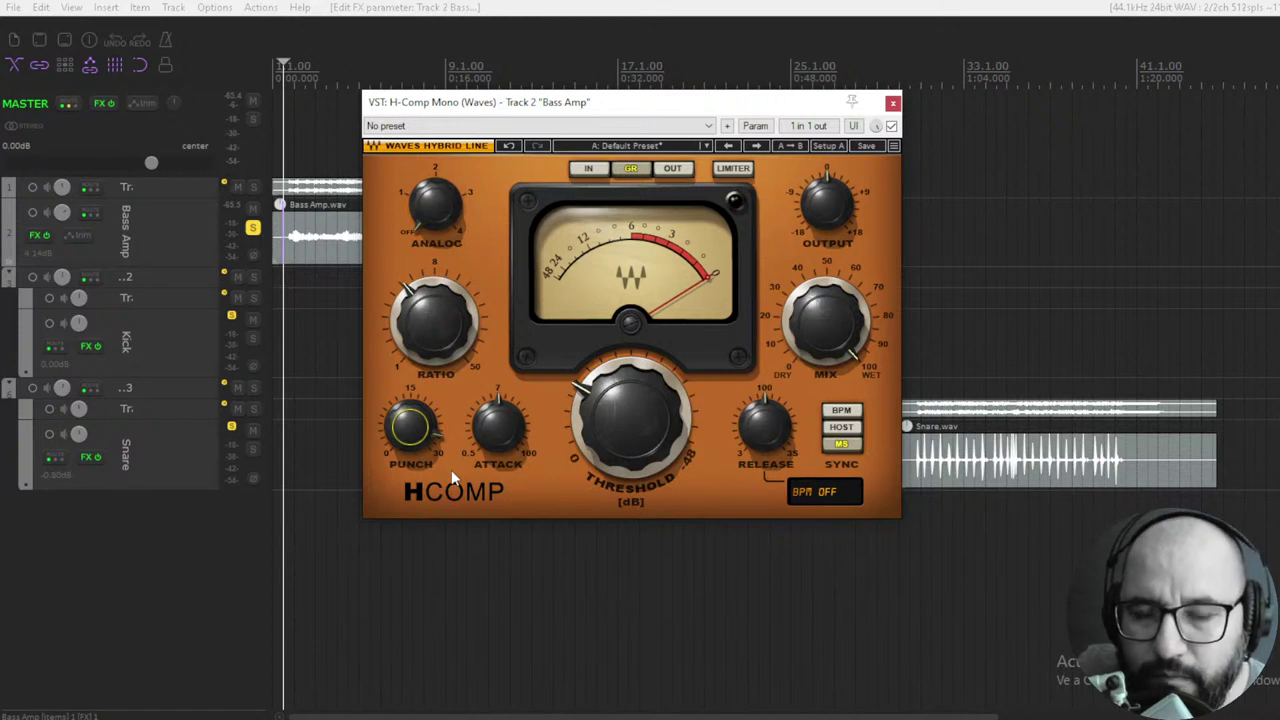
# Step: Set punch to about 17 and reduce the mix to about 87.2
pyautogui.moveTo(430, 440); pyautogui.dragTo(430, 416)
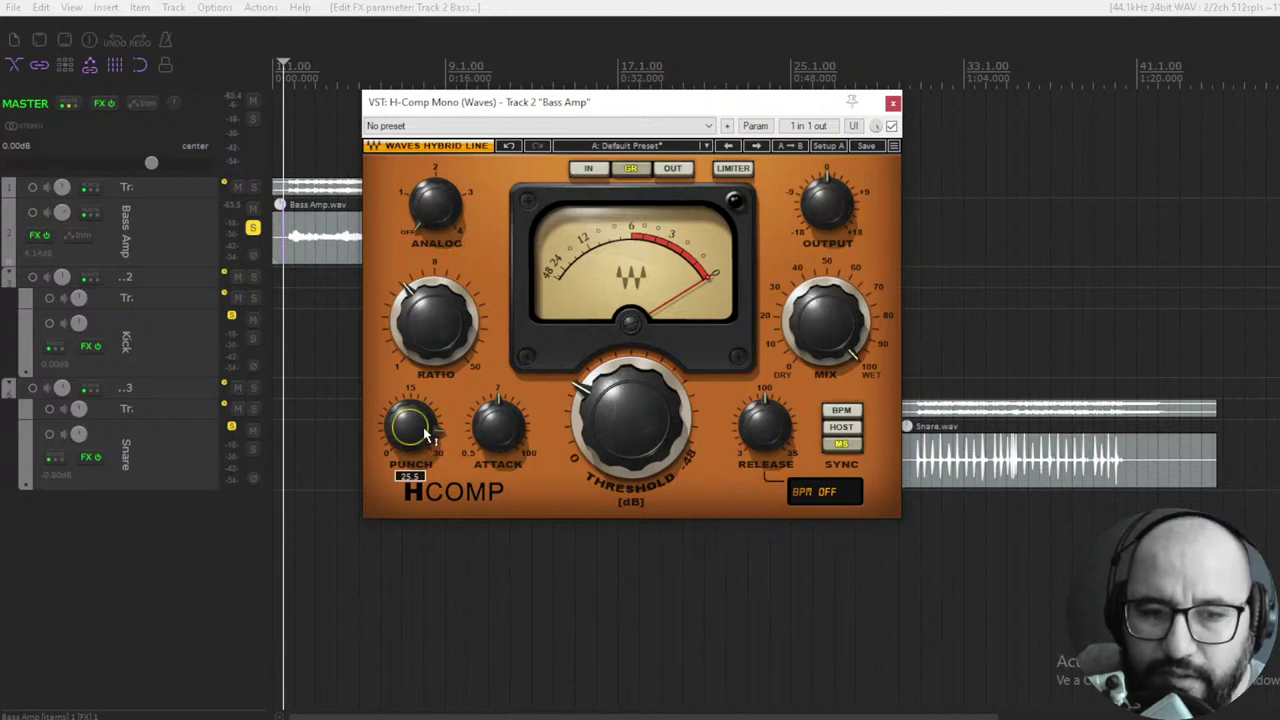
pyautogui.moveTo(430, 416); pyautogui.dragTo(430, 434)
pyautogui.moveTo(838, 327); pyautogui.dragTo(838, 328)
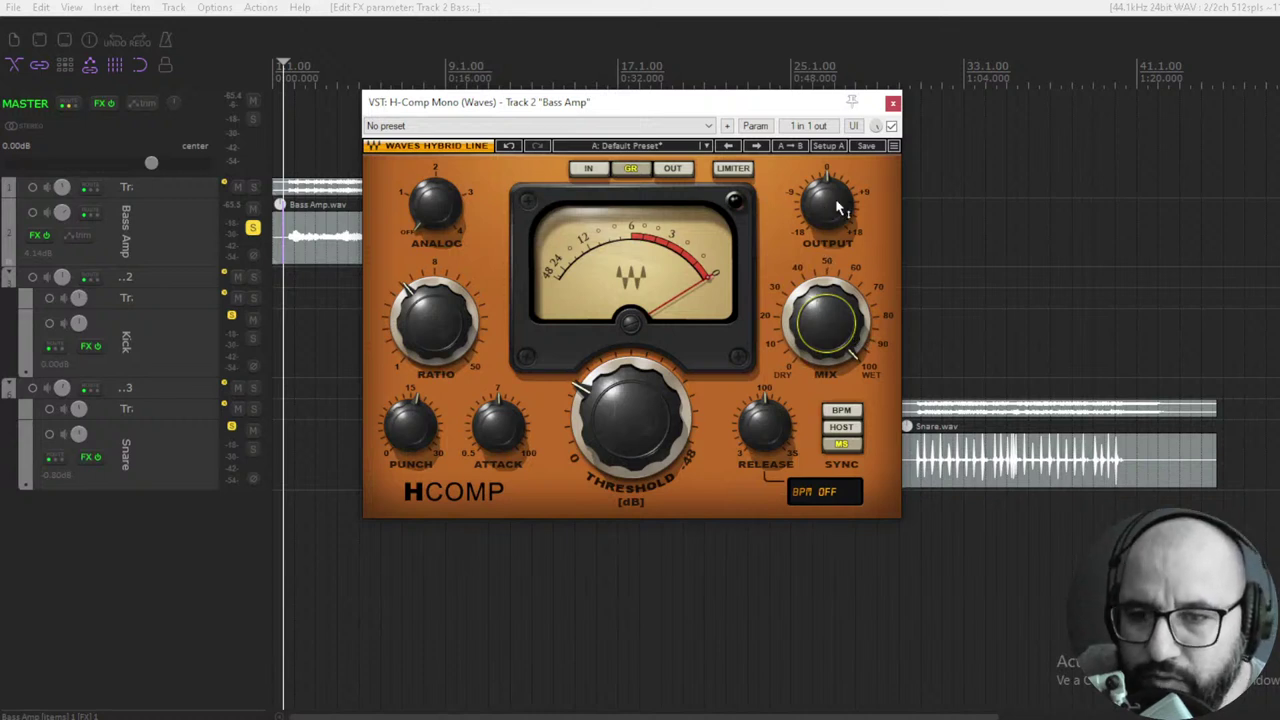
# Step: Try the BPM and host-tempo release sync modes, then return to milliseconds
pyautogui.moveTo(837, 210)
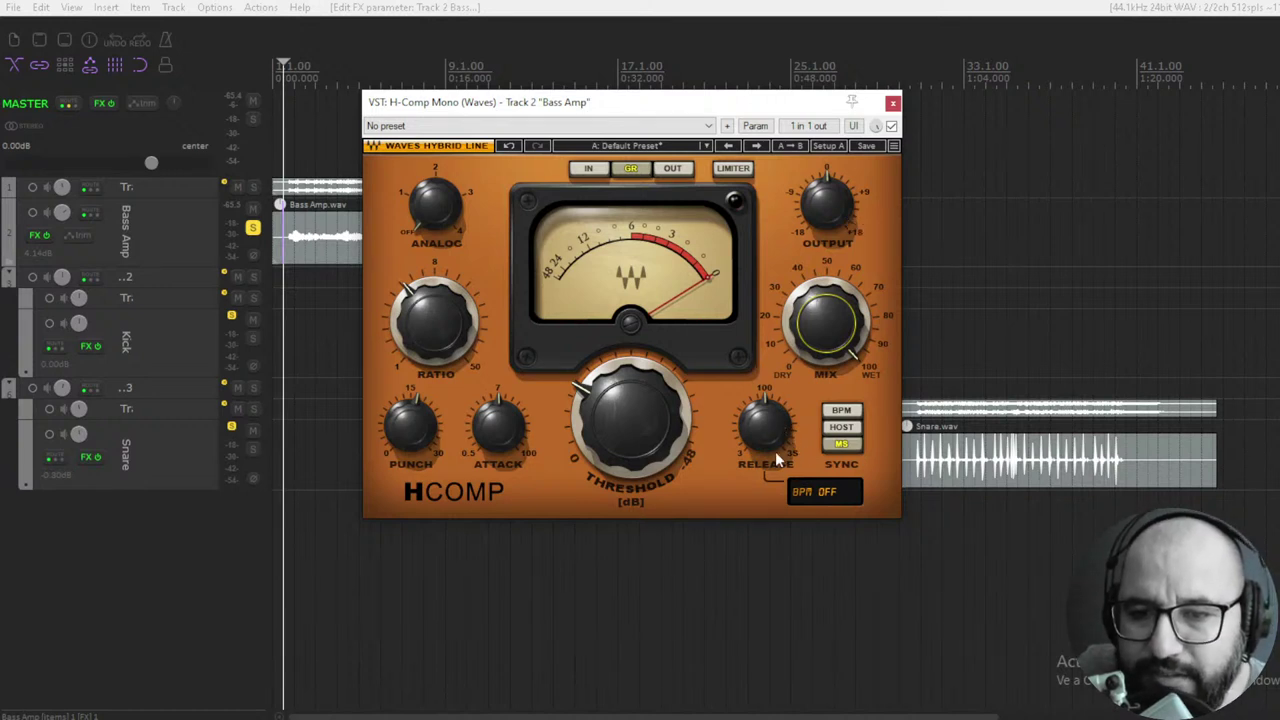
pyautogui.click(848, 411)
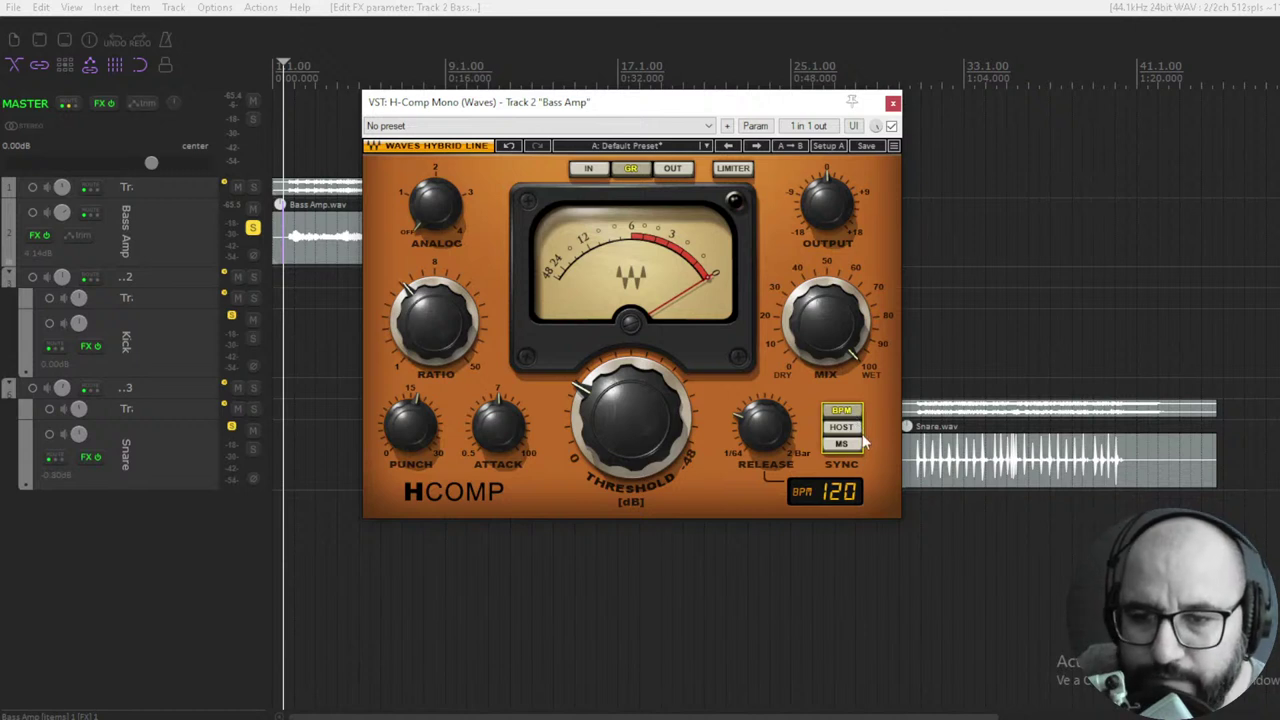
pyautogui.click(856, 428)
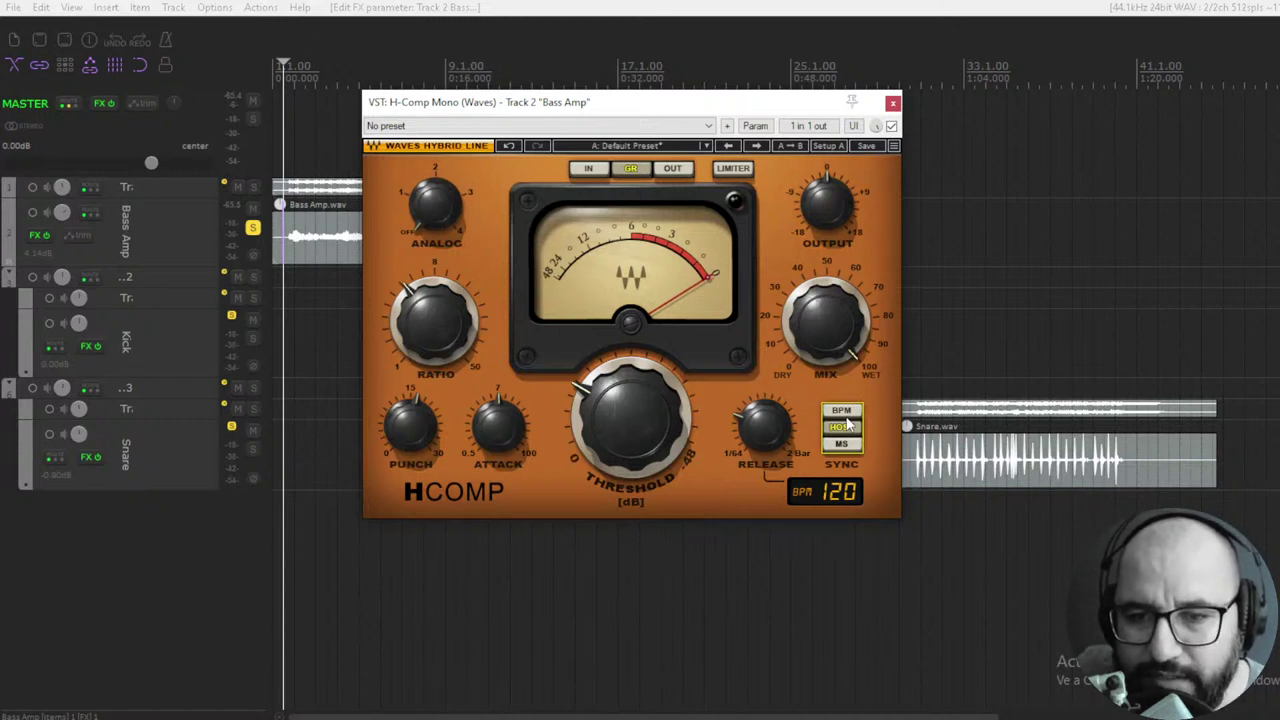
pyautogui.moveTo(795, 443)
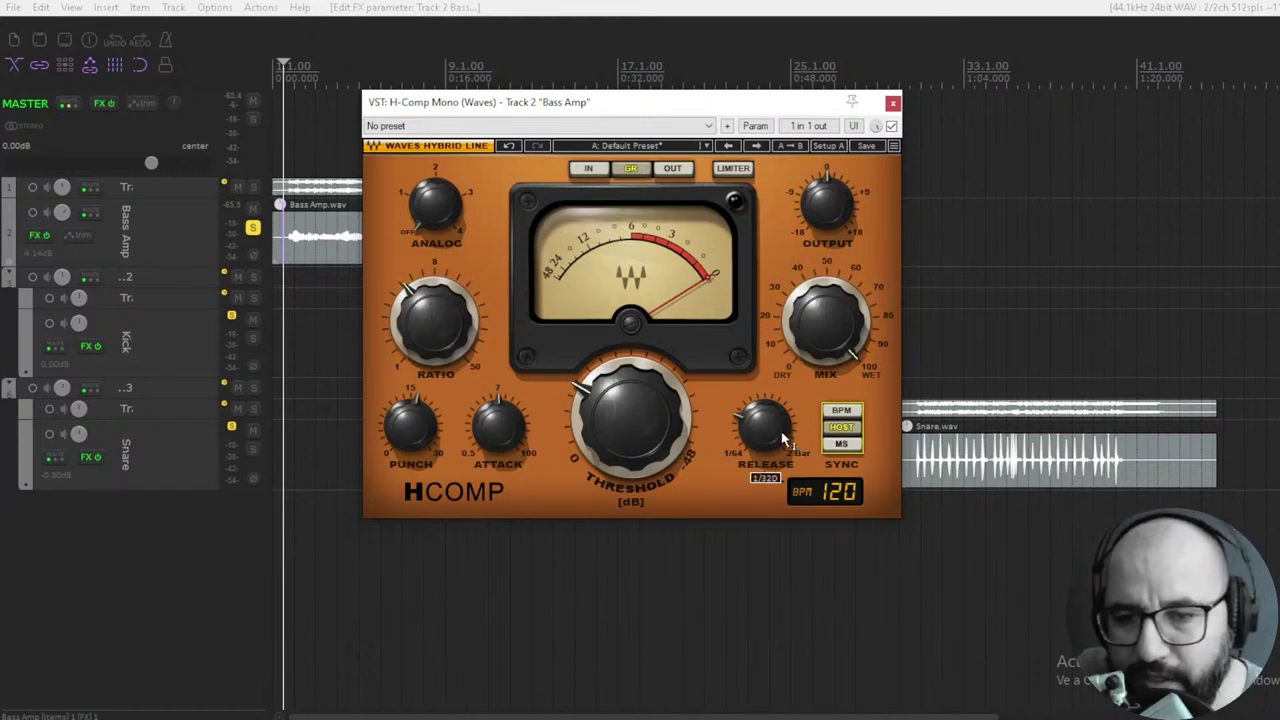
pyautogui.click(843, 445)
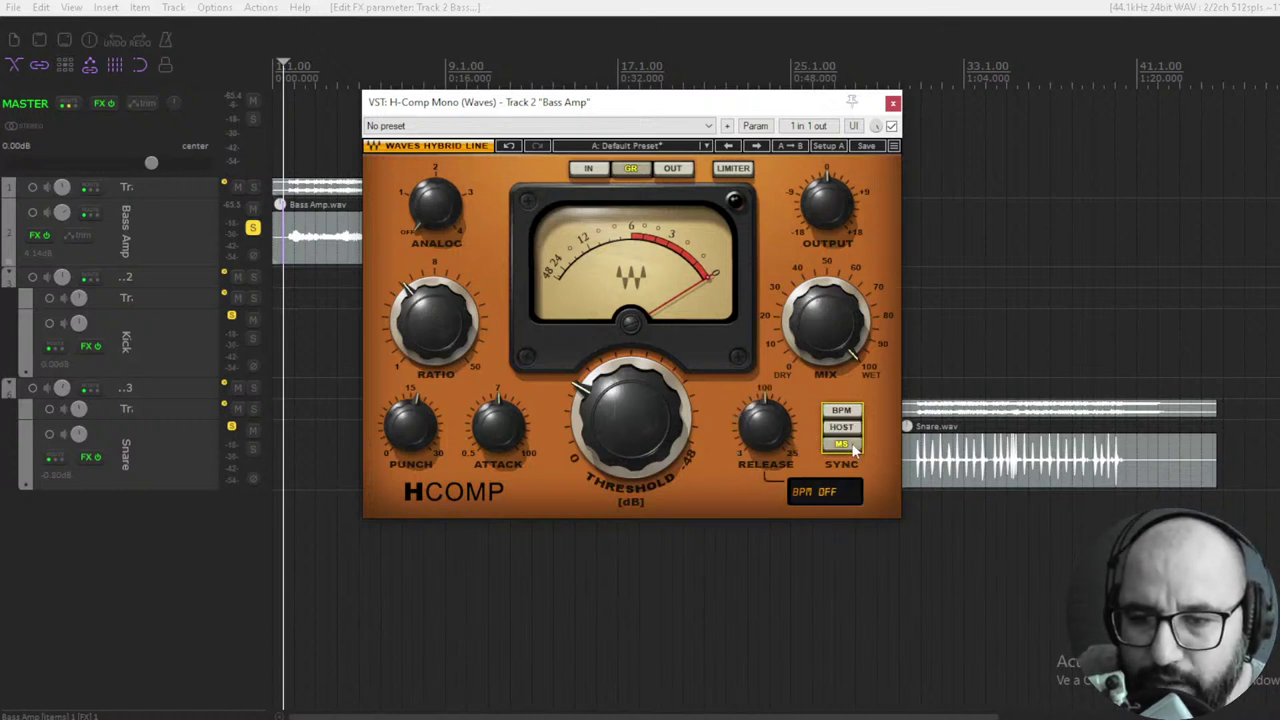
# Step: Try a 1/16D synced release, then settle on an unsynced release around 20 ms
pyautogui.click(853, 430)
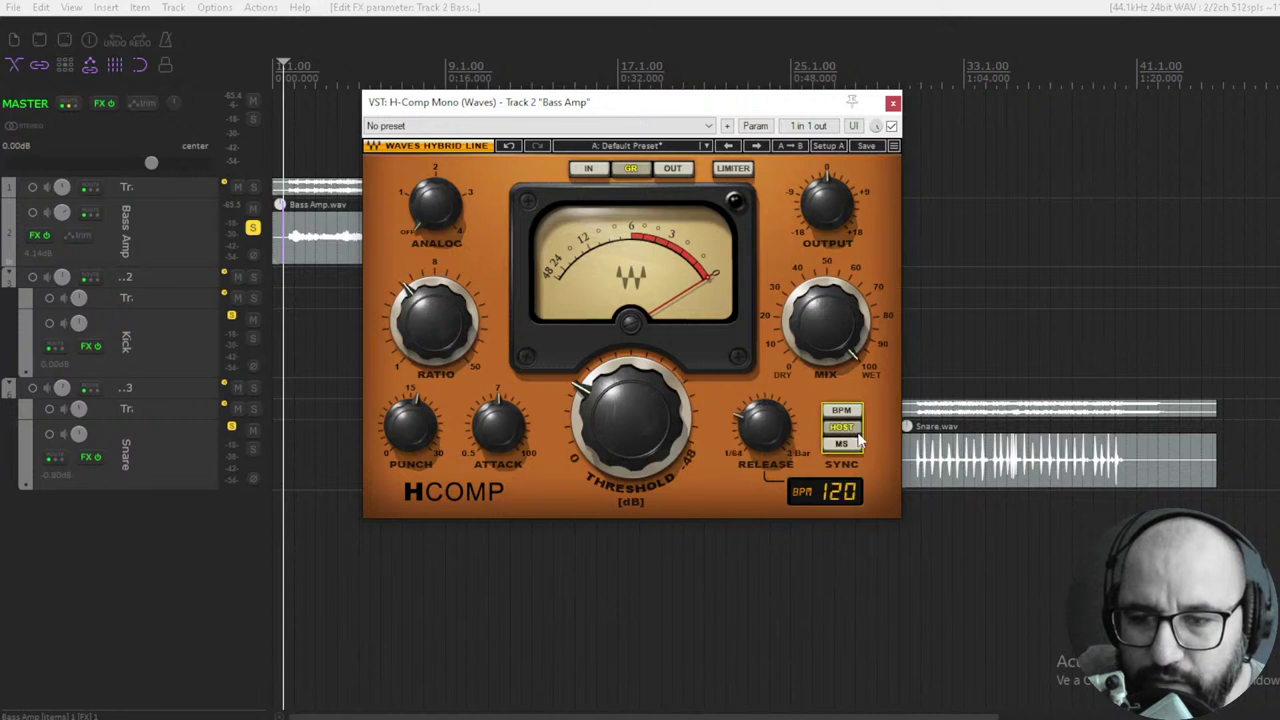
pyautogui.click(841, 410)
pyautogui.moveTo(765, 428); pyautogui.dragTo(765, 420)
pyautogui.click(853, 430)
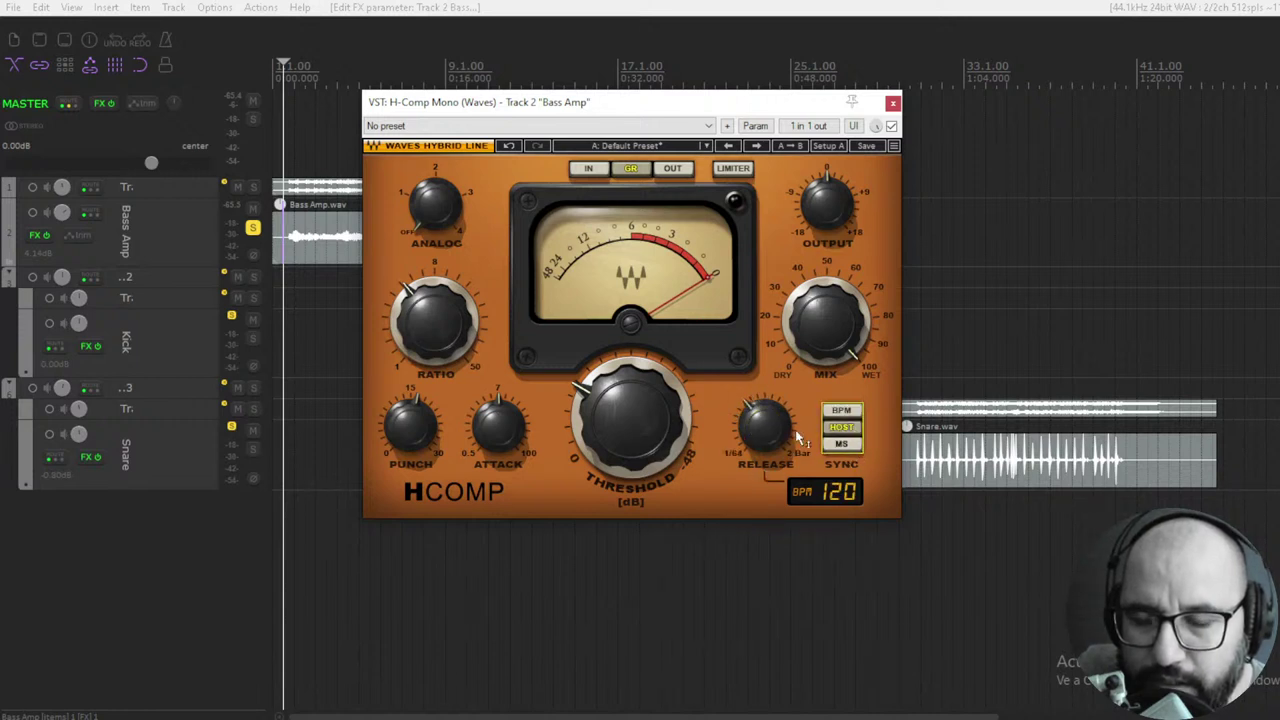
pyautogui.click(841, 443)
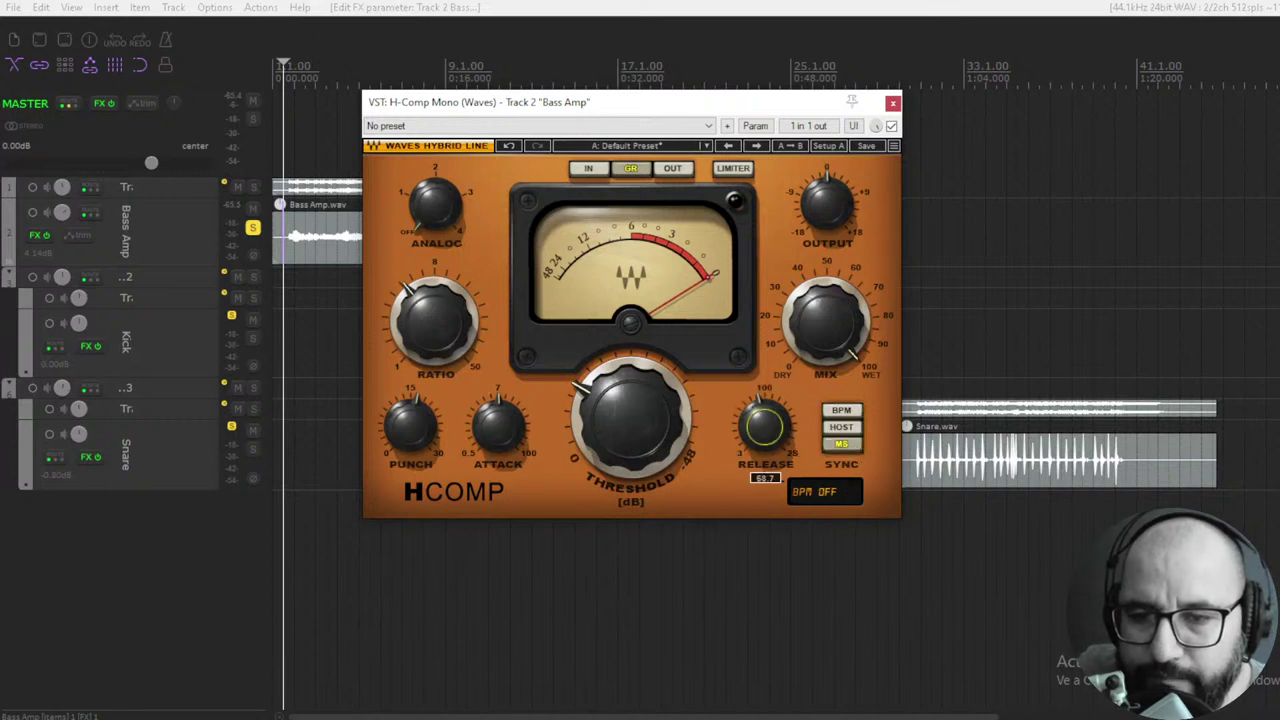
pyautogui.moveTo(765, 428); pyautogui.dragTo(765, 444)
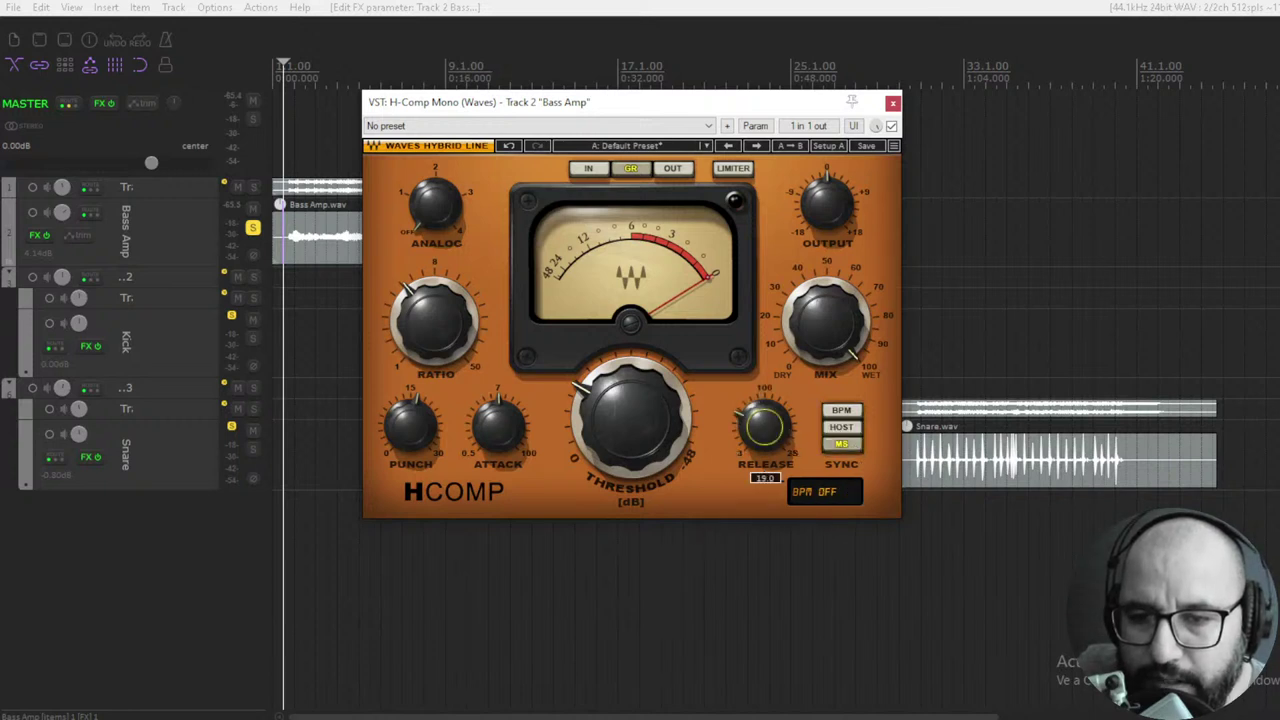
pyautogui.click(842, 427)
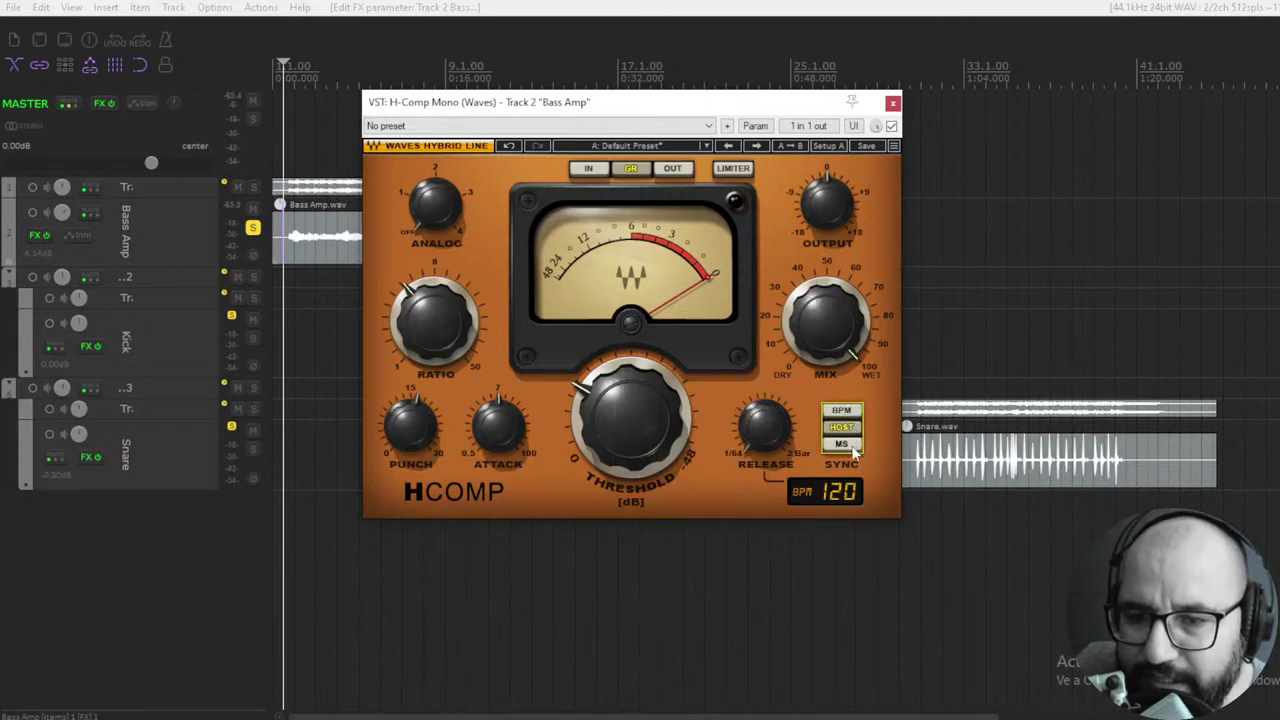
pyautogui.click(842, 444)
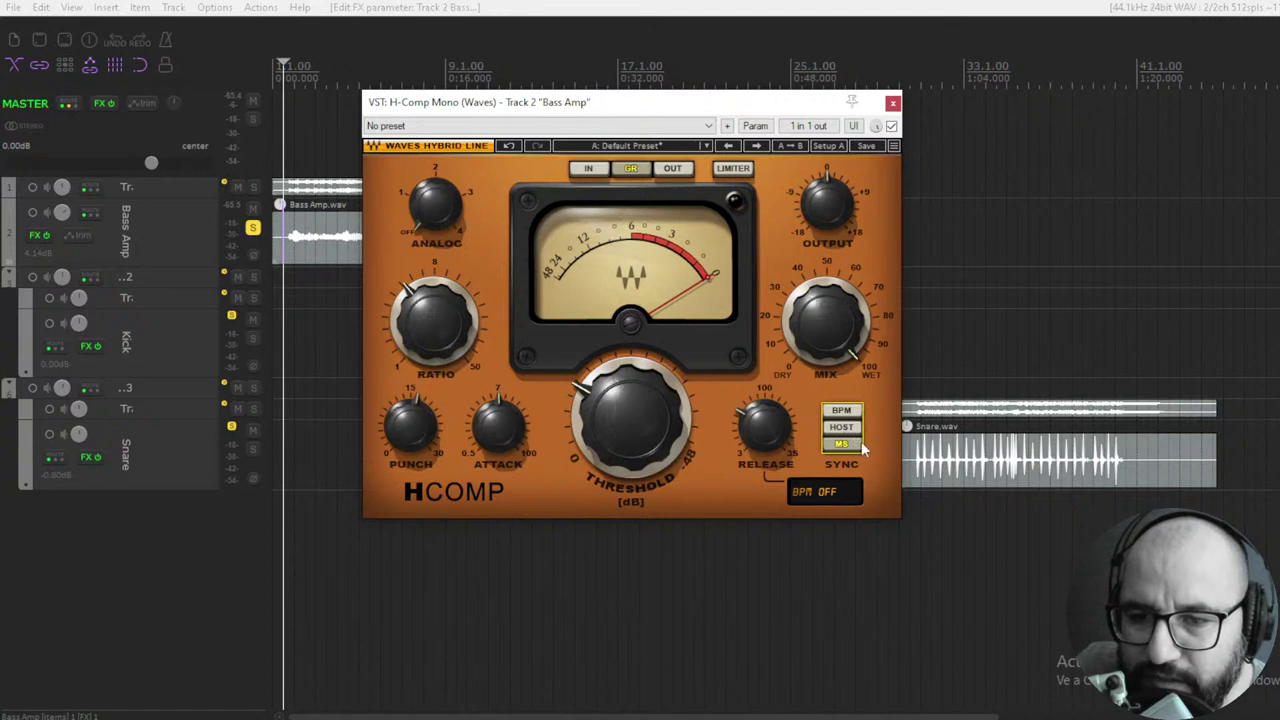
pyautogui.moveTo(765, 425)
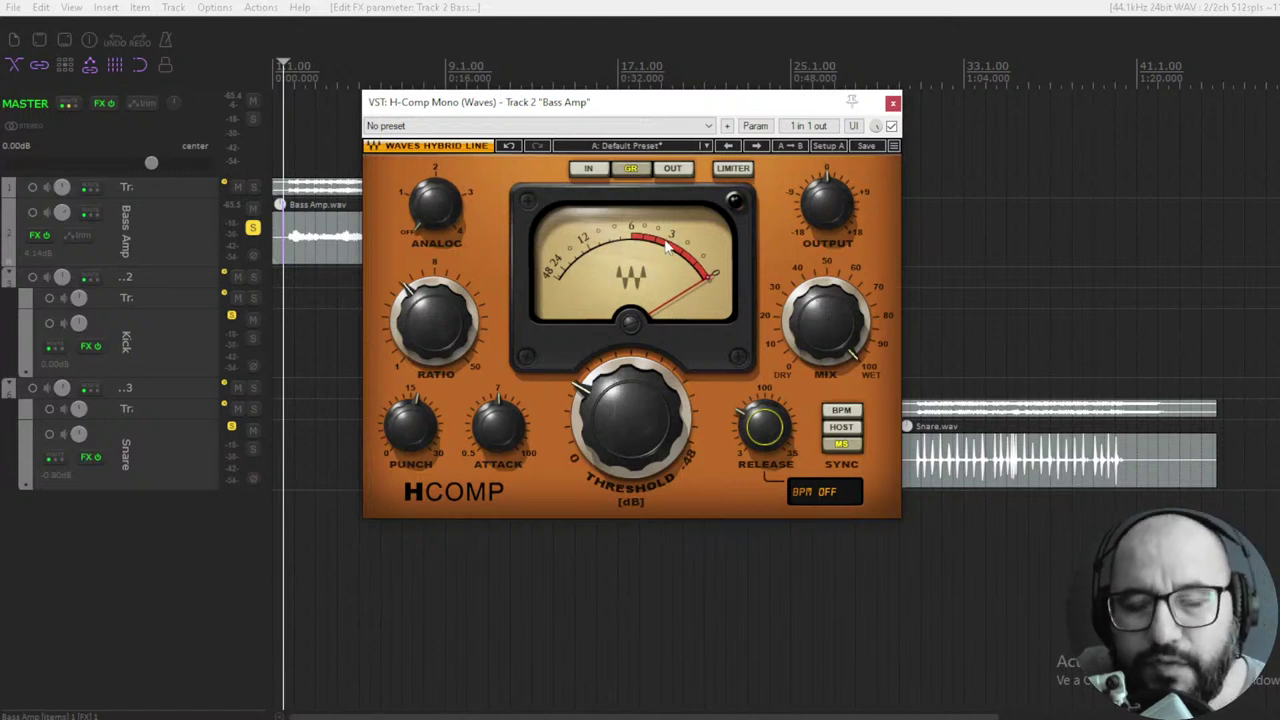
pyautogui.click(731, 170)
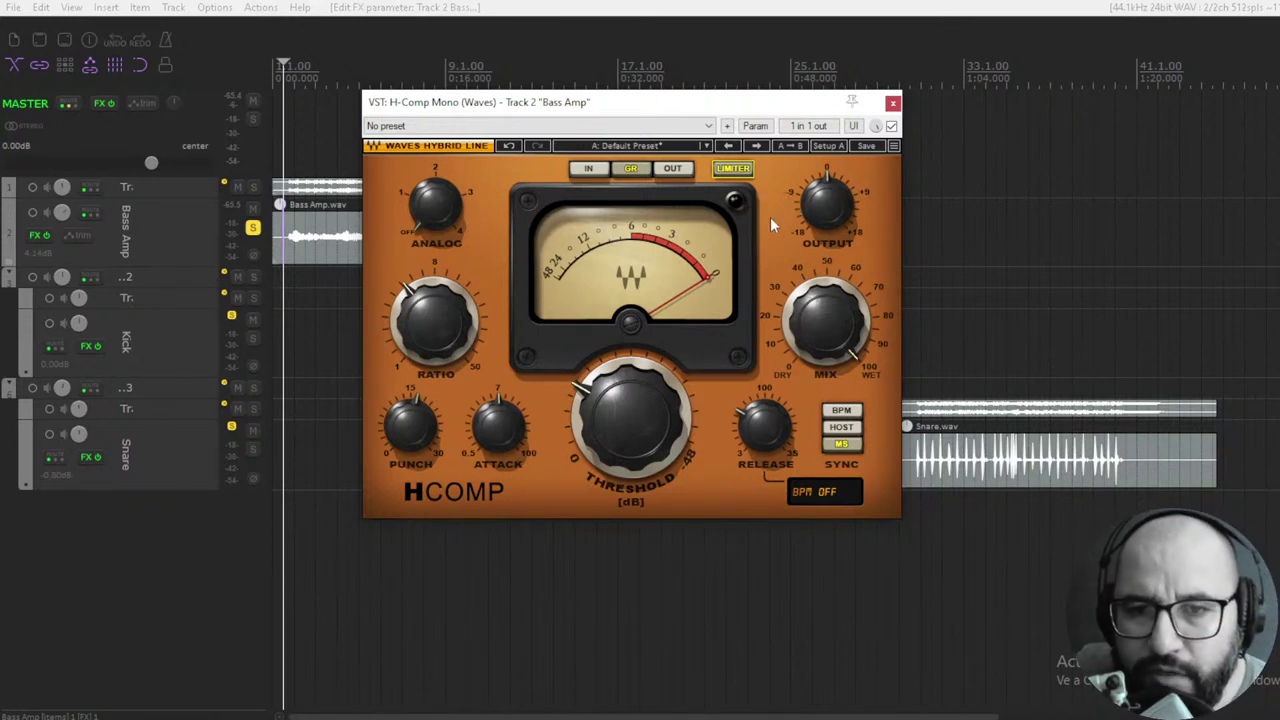
pyautogui.click(592, 170)
pyautogui.click(670, 170)
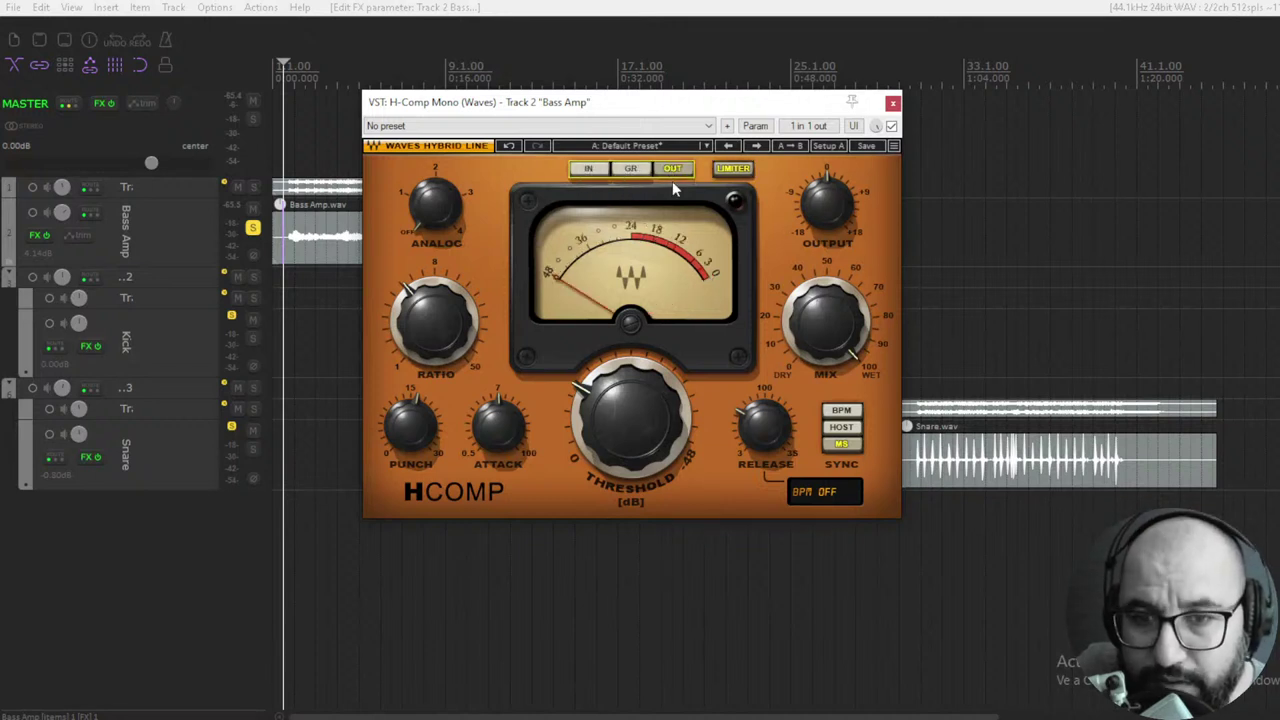
pyautogui.click(632, 169)
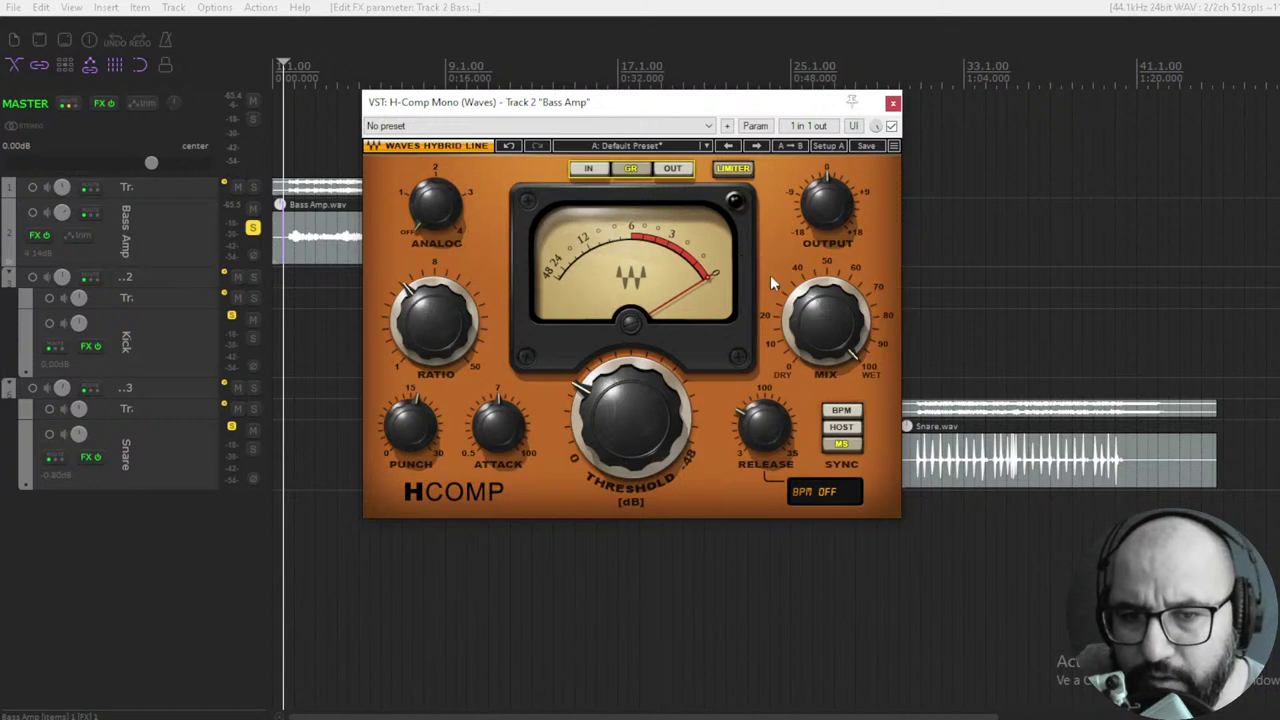
pyautogui.click(635, 150)
pyautogui.click(497, 287)
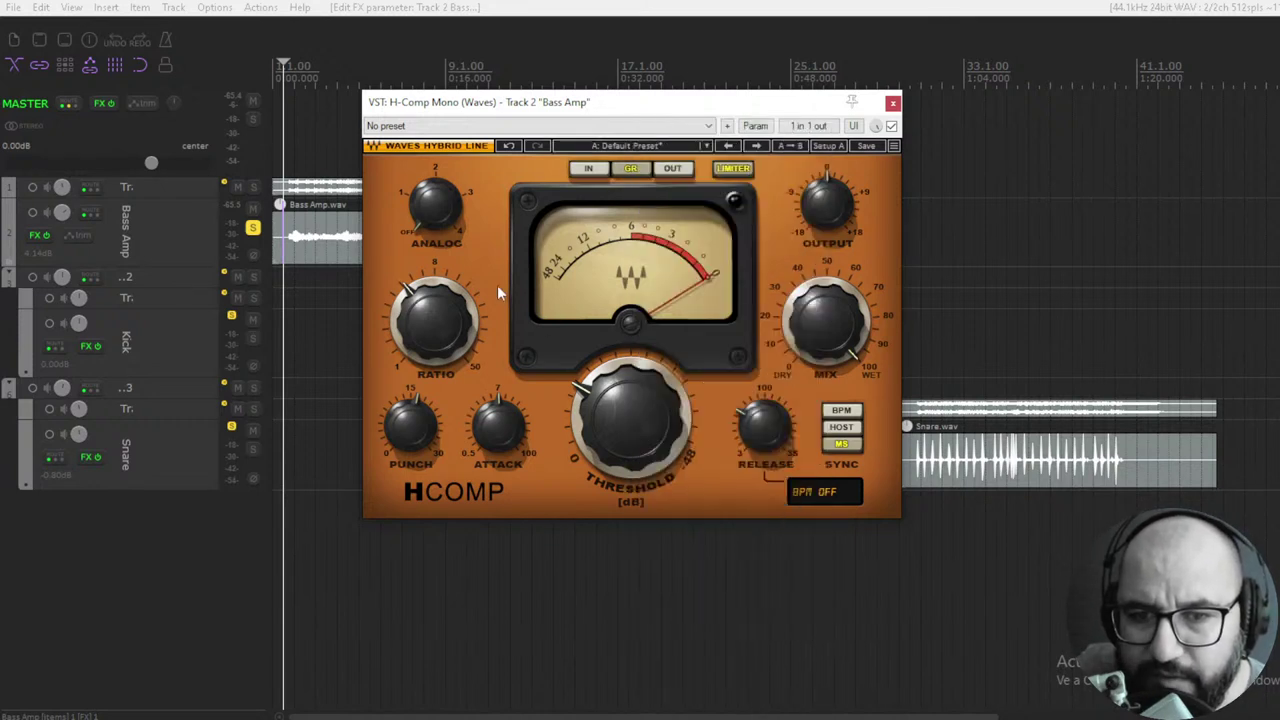
pyautogui.click(655, 146)
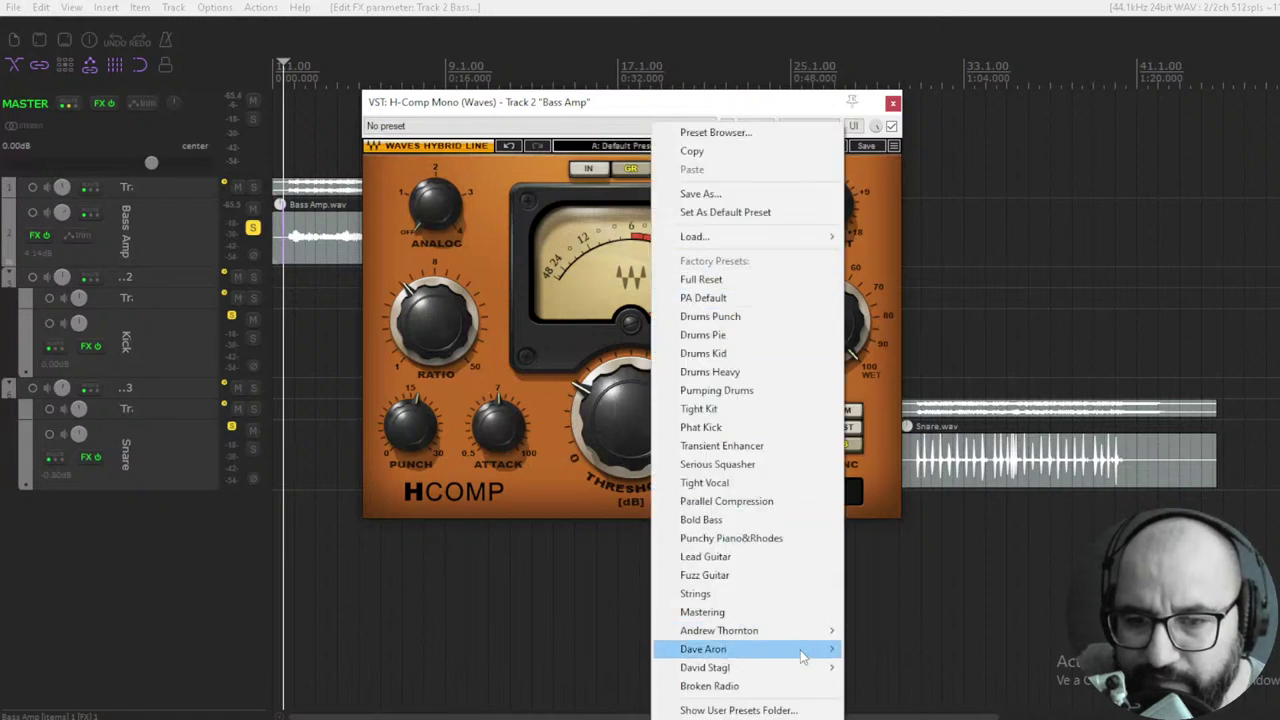
pyautogui.click(532, 159)
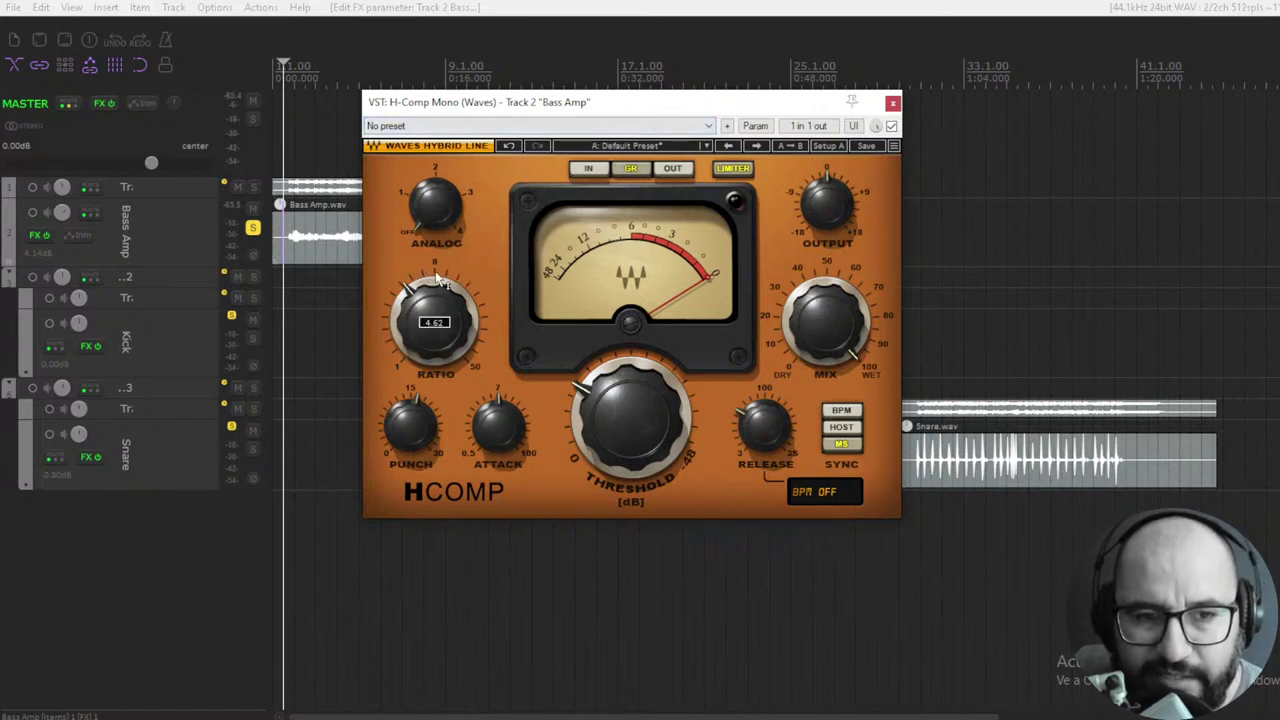
# Step: Play the bass, enlarge the Bass Amp track, move the H-Comp window aside, and replay
pyautogui.press('space')
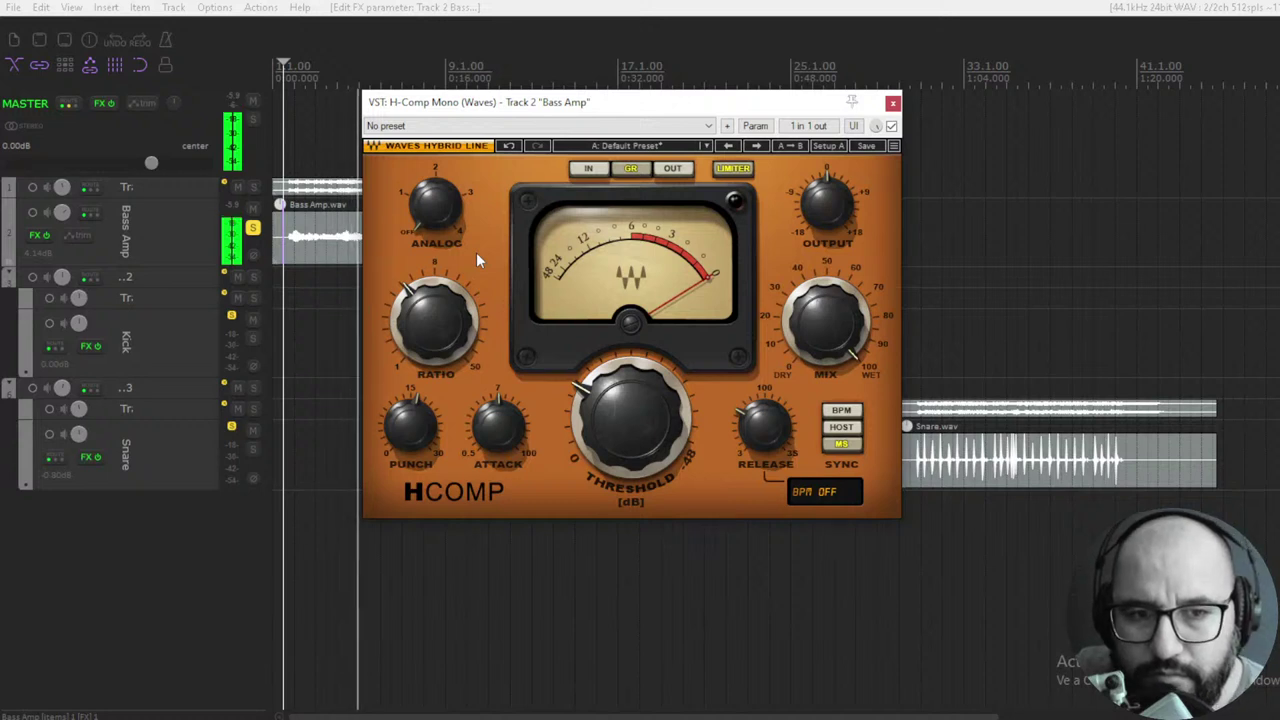
pyautogui.press('space')
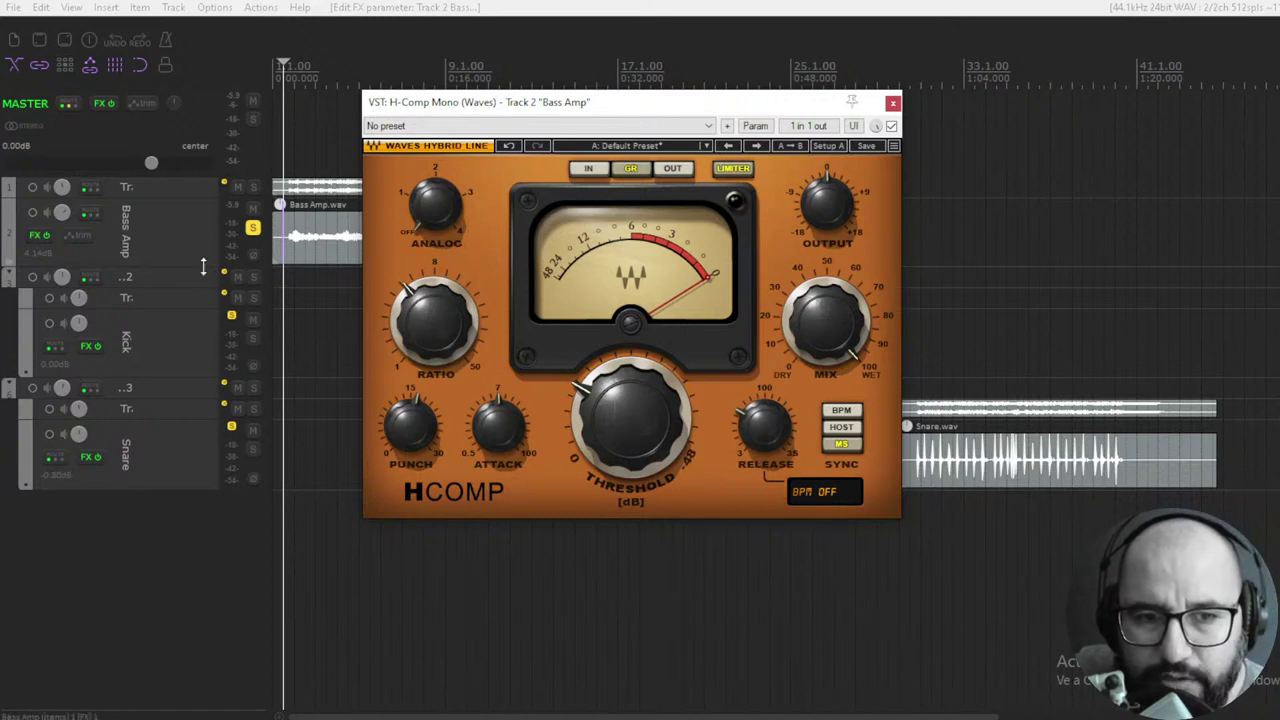
pyautogui.scroll(4, 291, 223)
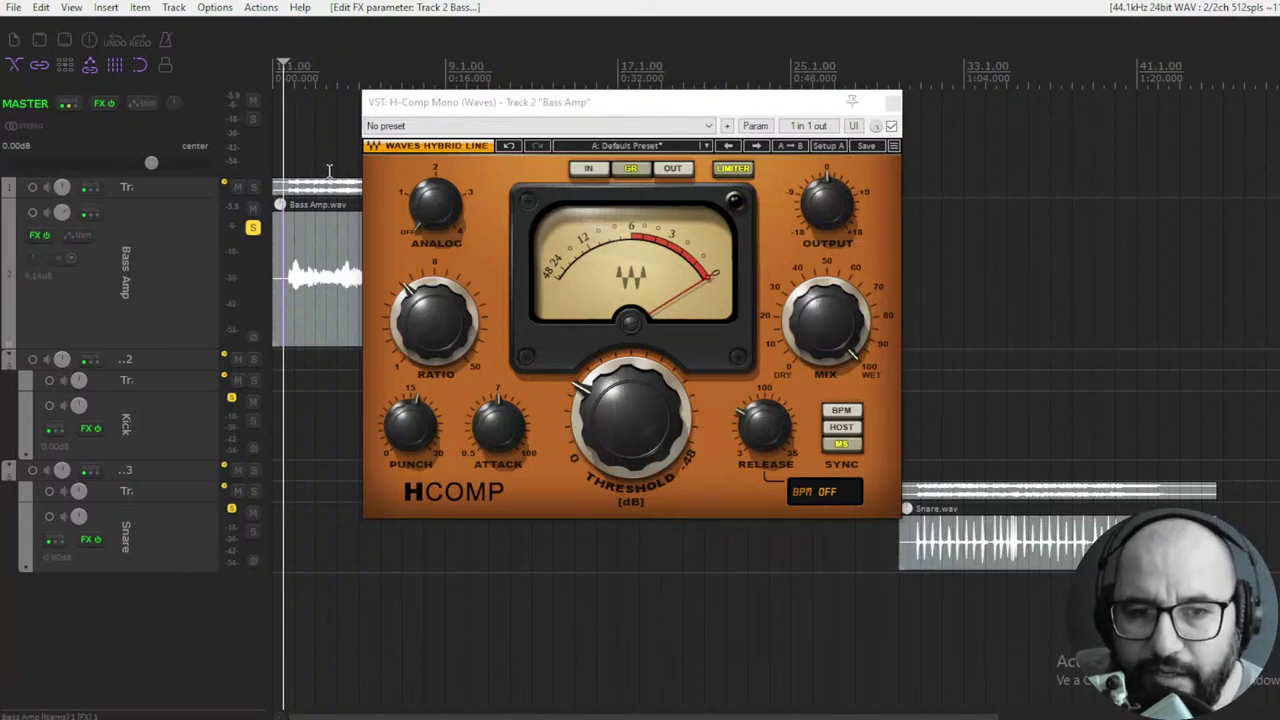
pyautogui.moveTo(617, 107); pyautogui.dragTo(645, 137)
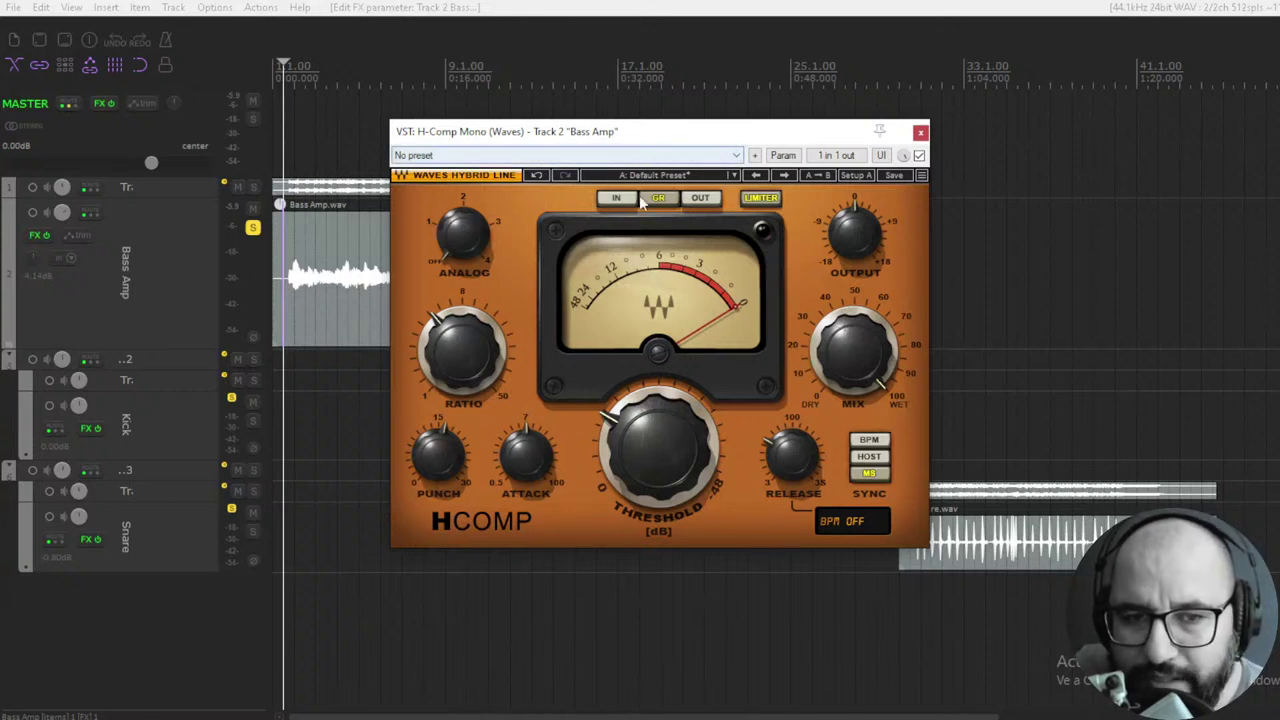
pyautogui.press('space')
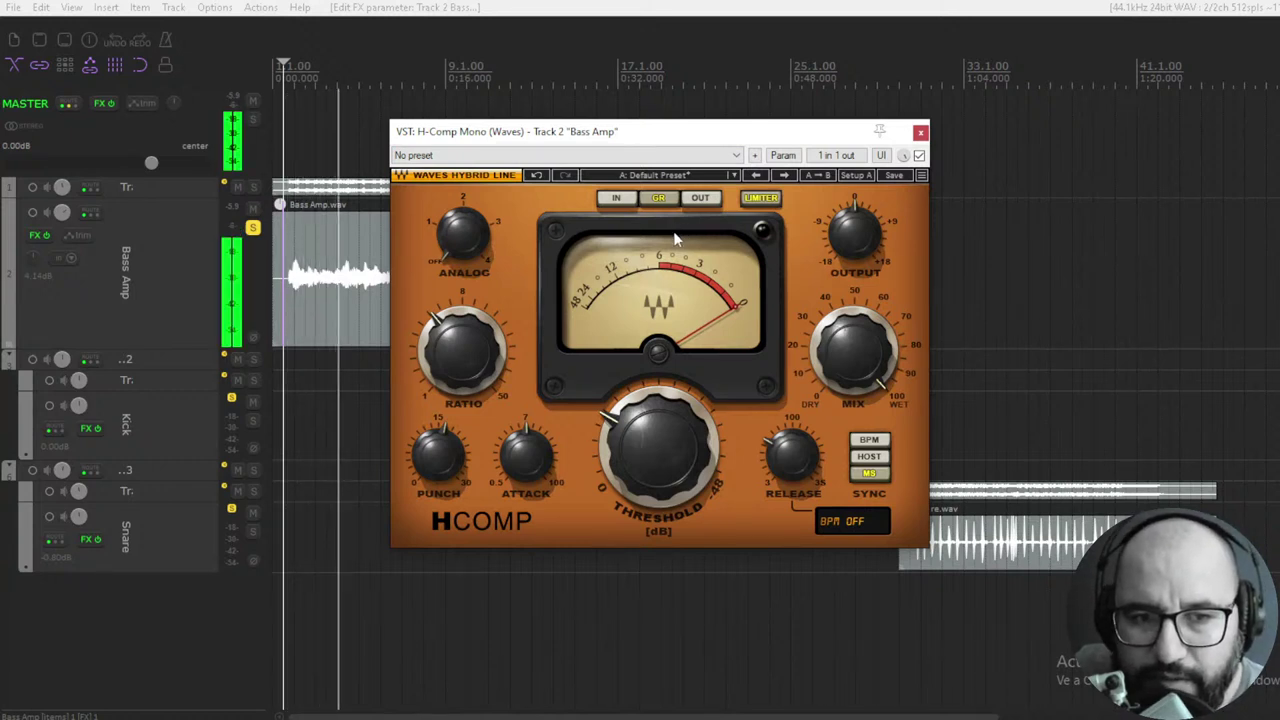
# Step: Set attack to 0.82 and release to 43, then raise the ratio to about 9.7 during playback
pyautogui.press('space')
pyautogui.moveTo(535, 462)
pyautogui.mouseDown()
pyautogui.moveTo(535, 488)
pyautogui.moveTo(540, 462)
pyautogui.mouseUp()
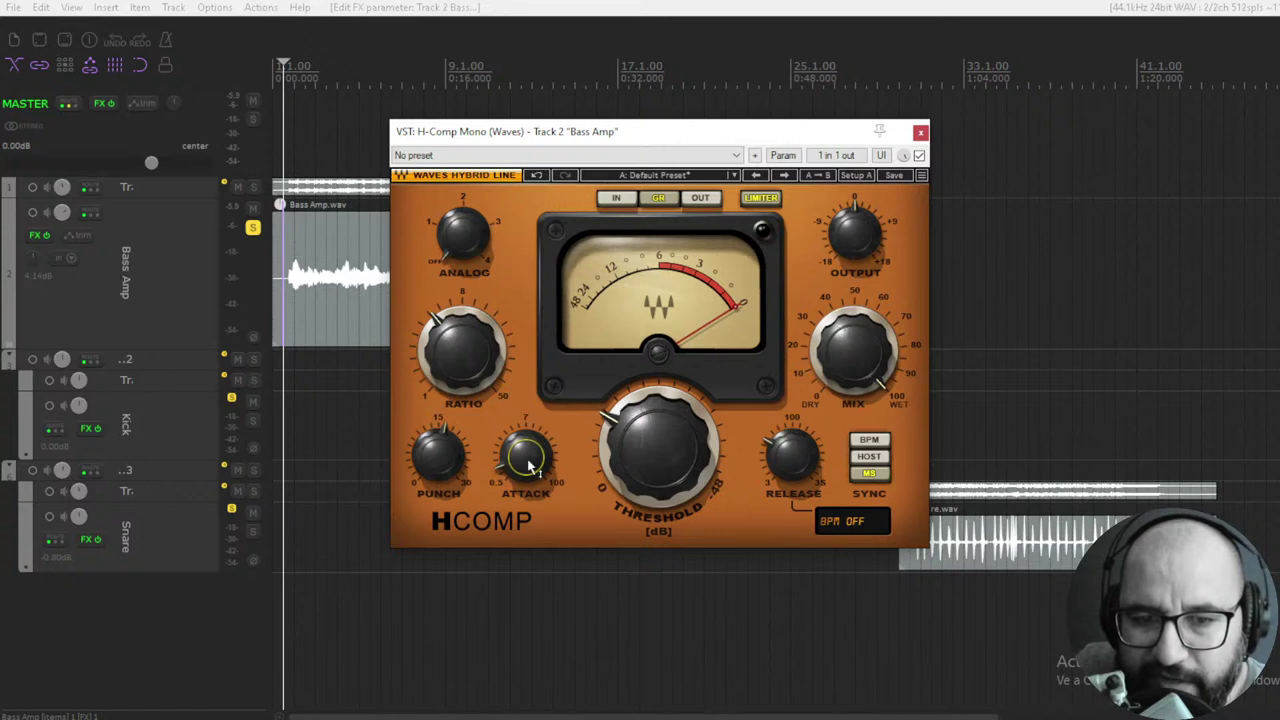
pyautogui.moveTo(792, 455); pyautogui.dragTo(792, 480)
pyautogui.press('space')
pyautogui.moveTo(462, 352); pyautogui.dragTo(462, 380)
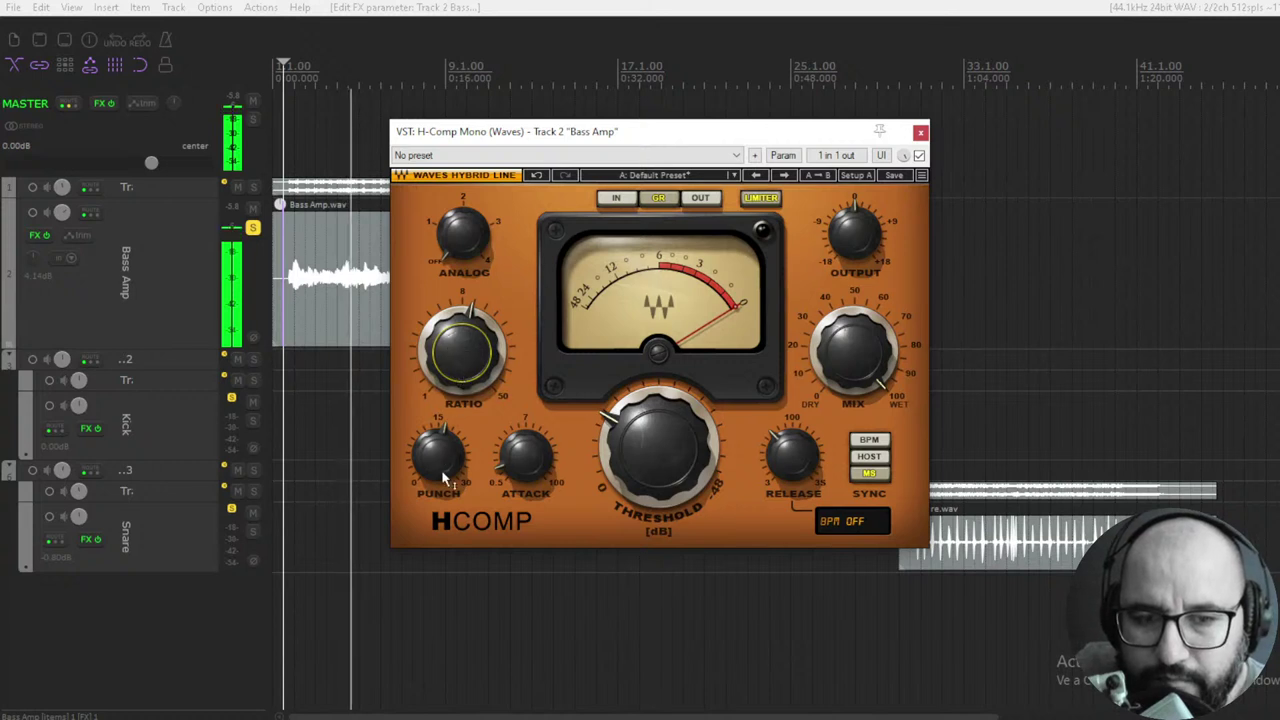
pyautogui.moveTo(437, 455)
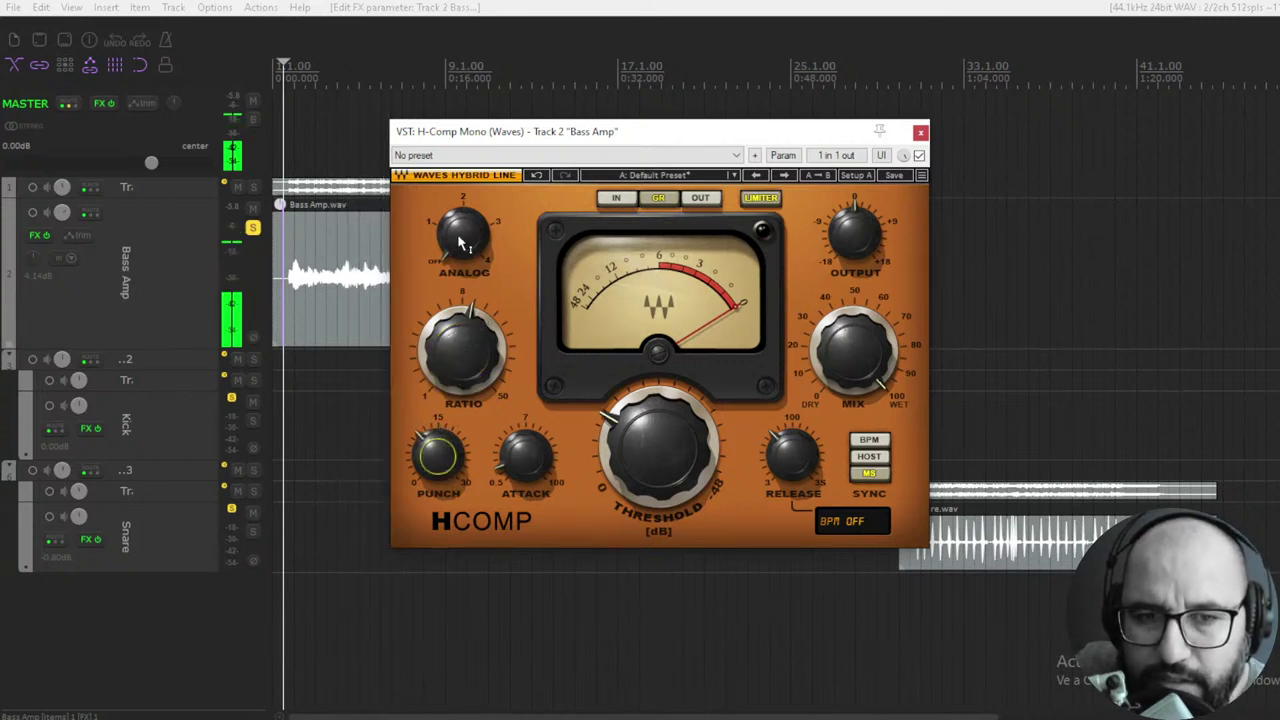
# Step: Lower the threshold to -27.2 dB while the bass plays, then stop playback
pyautogui.moveTo(448, 225)
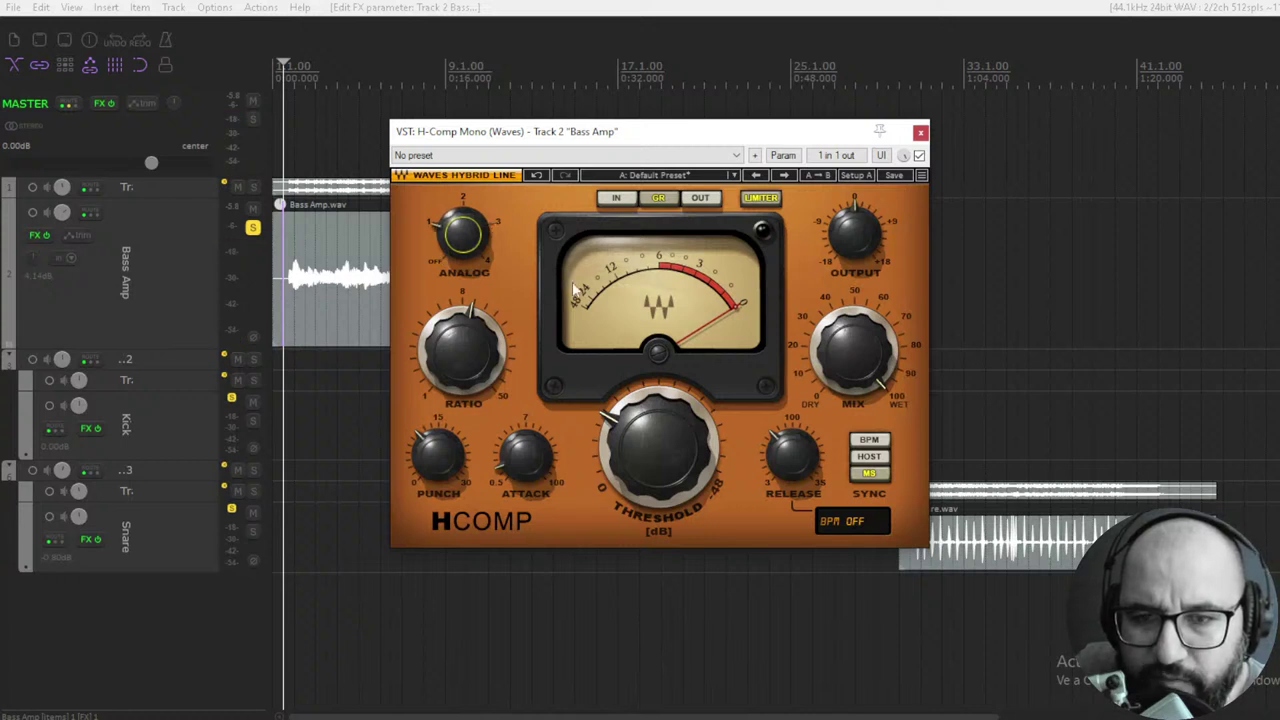
pyautogui.moveTo(658, 450)
pyautogui.mouseDown()
pyautogui.moveTo(658, 470)
pyautogui.moveTo(658, 445)
pyautogui.mouseUp()
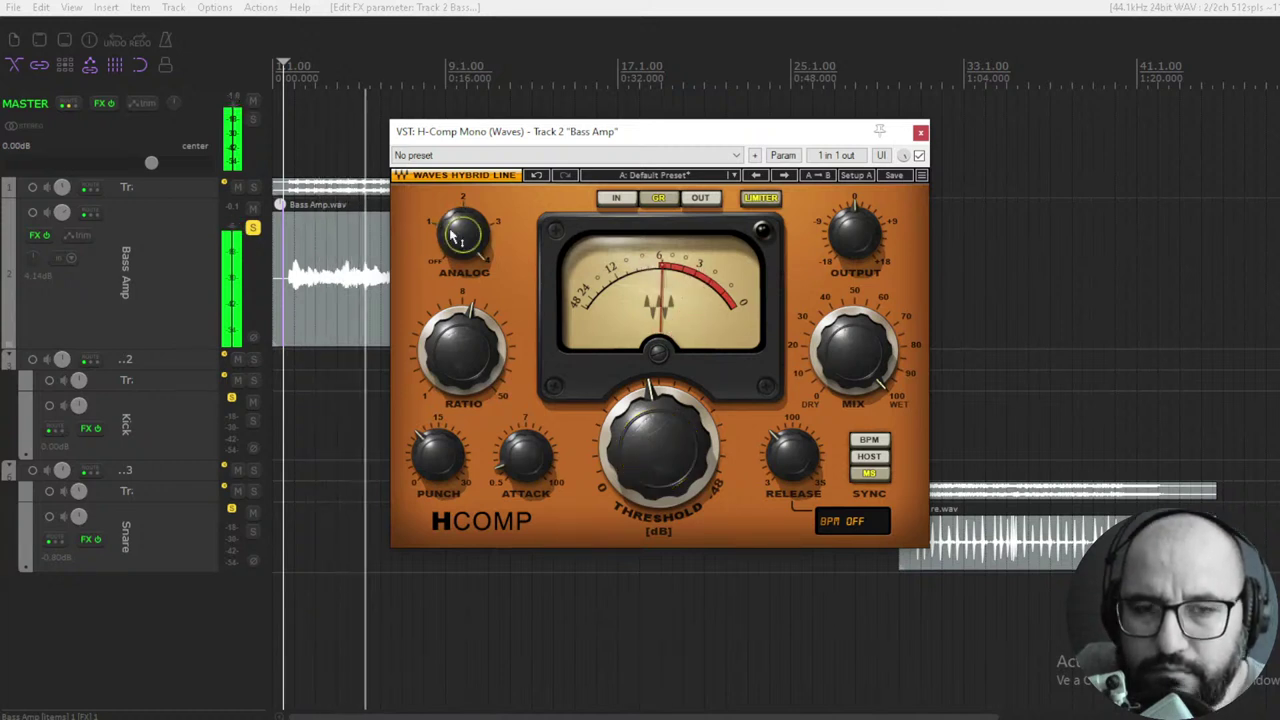
pyautogui.press('space')
pyautogui.press('space')
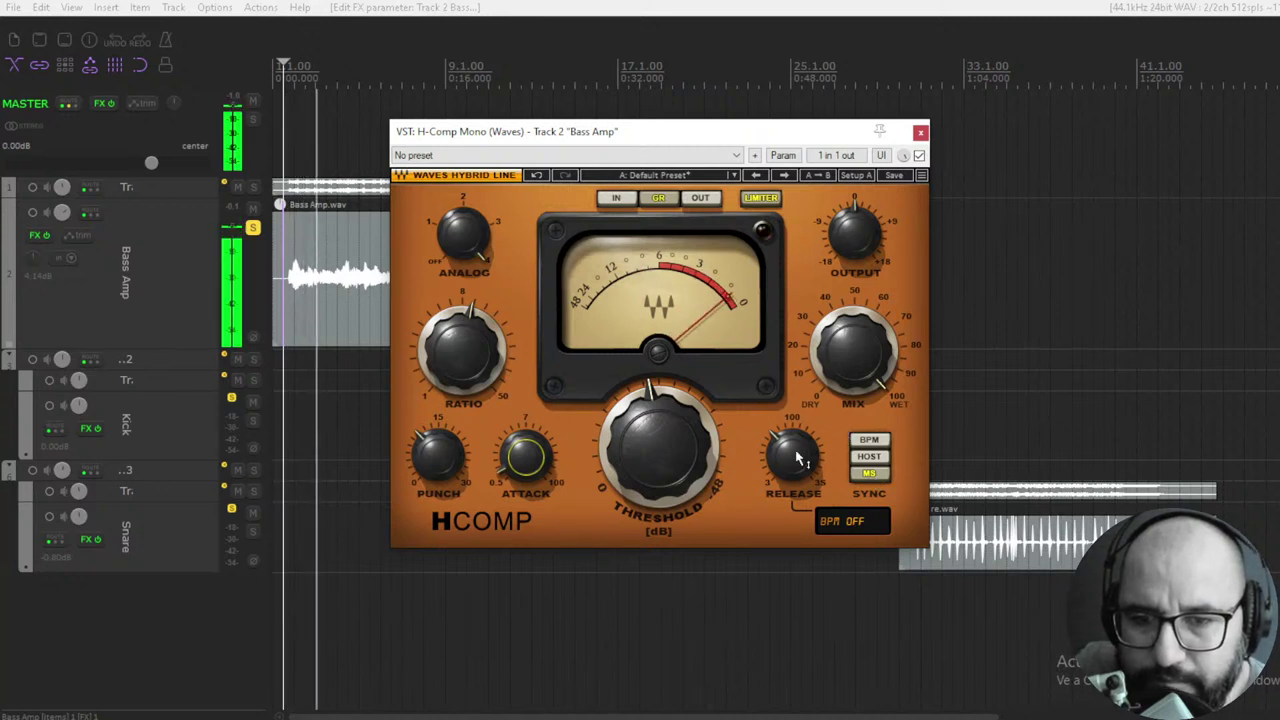
# Step: Set the ratio to about 11.64 and threshold near -22 dB while replaying the bass
pyautogui.press('space')
pyautogui.moveTo(462, 352)
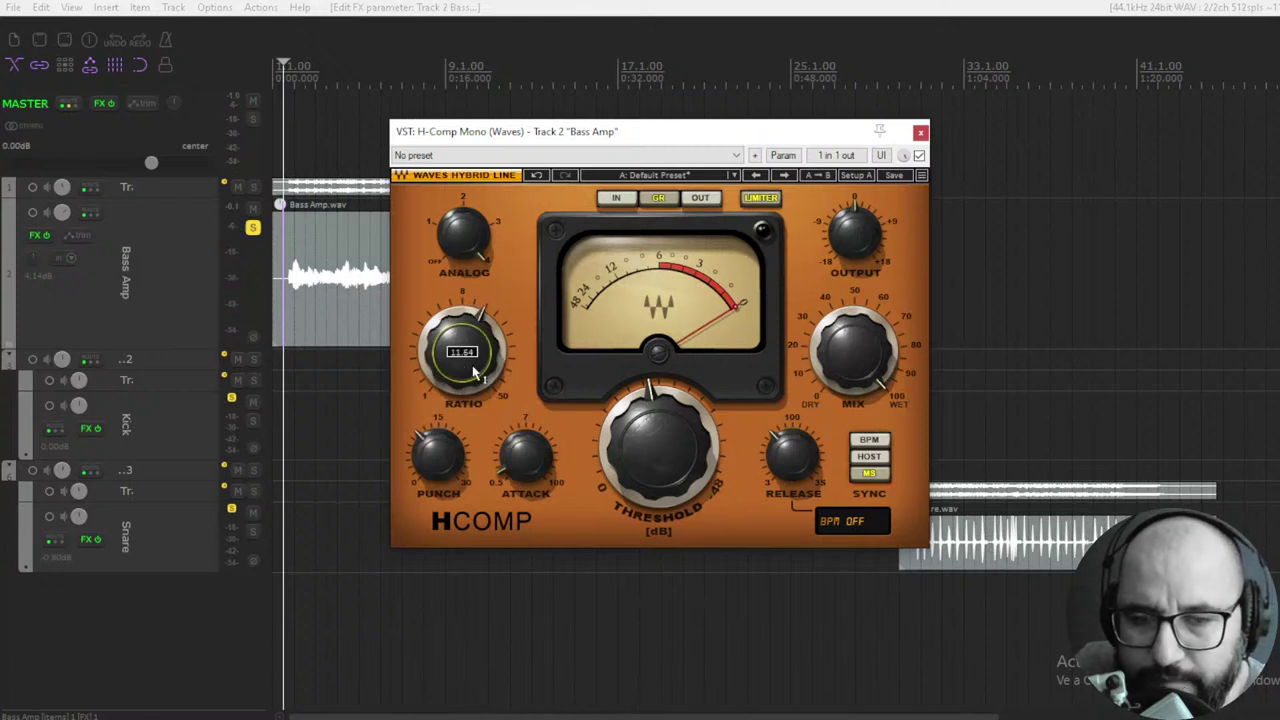
pyautogui.press('space')
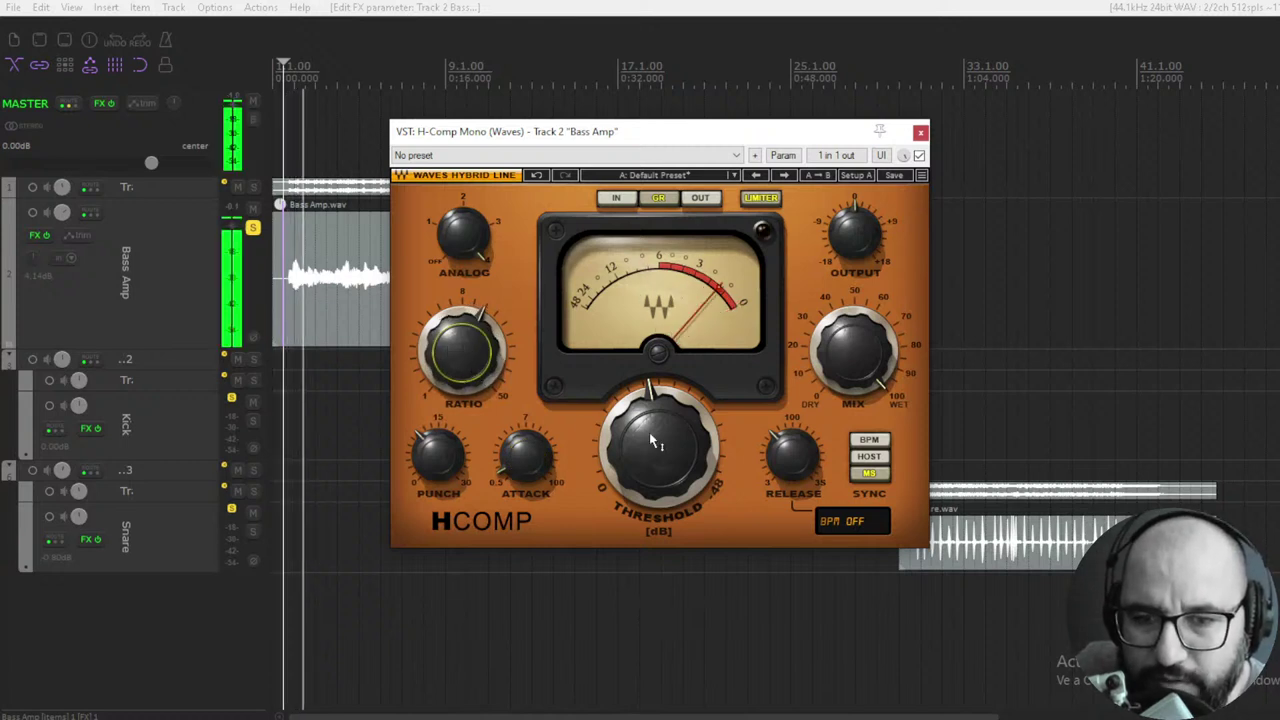
pyautogui.moveTo(658, 441)
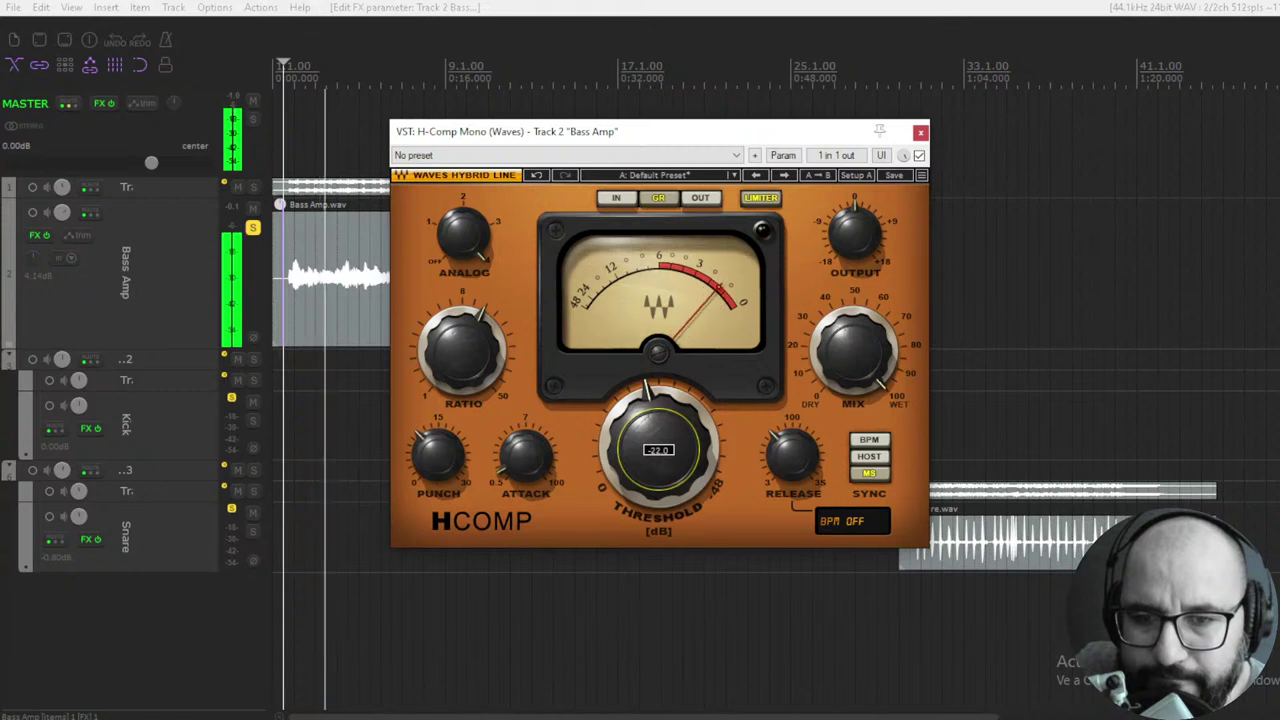
pyautogui.scroll(3, 658, 450)
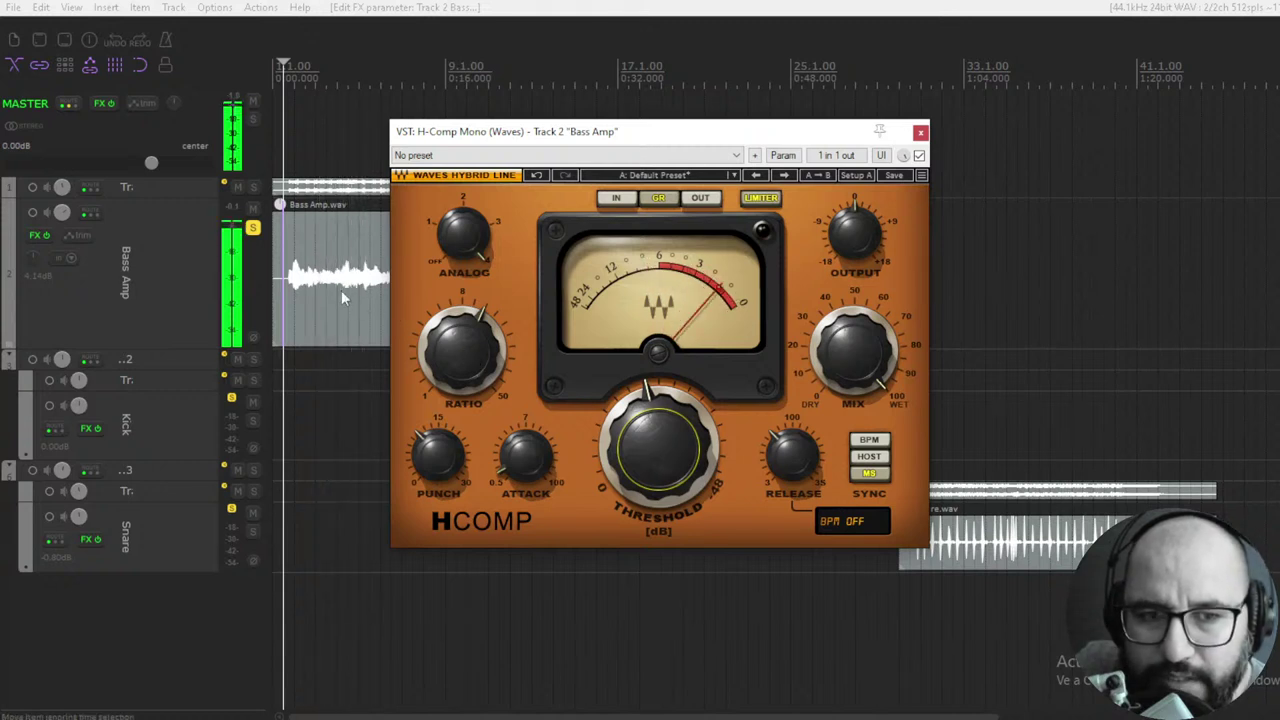
pyautogui.press('space')
# Step: Zoom the arrangement, place the playhead just after the start, and audition the bass
pyautogui.scroll(5, 334, 281)
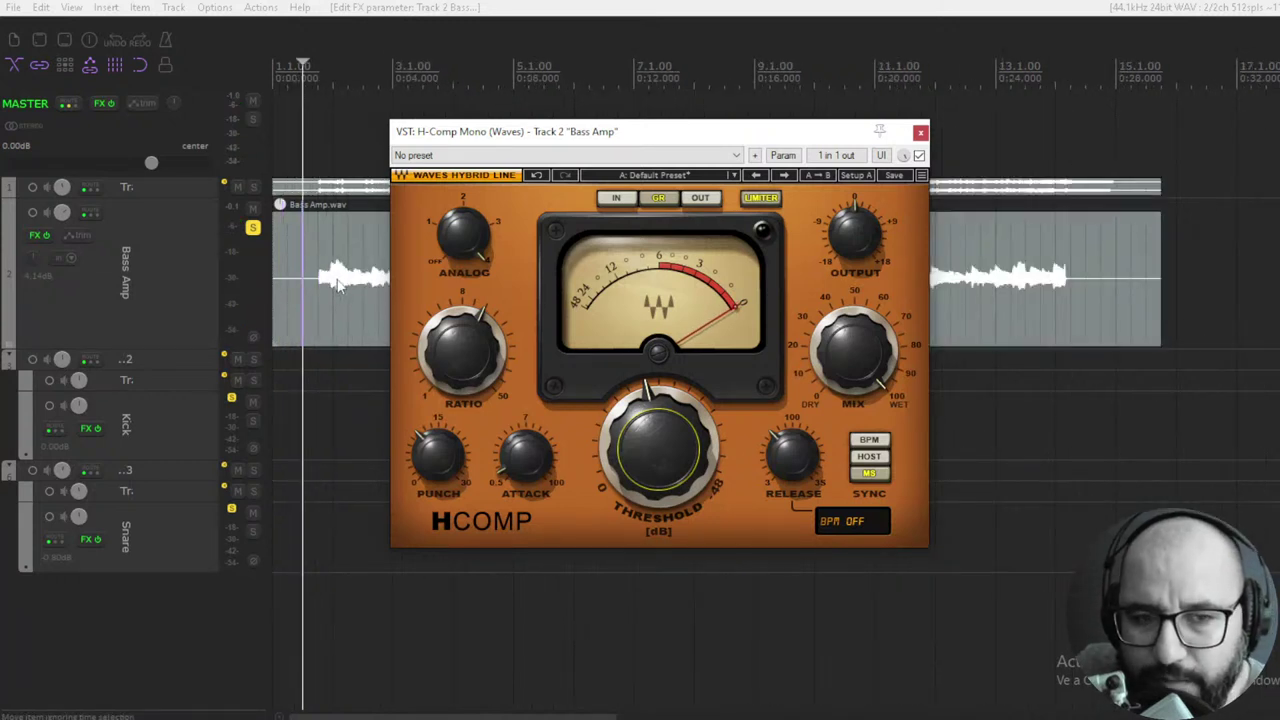
pyautogui.click(319, 88)
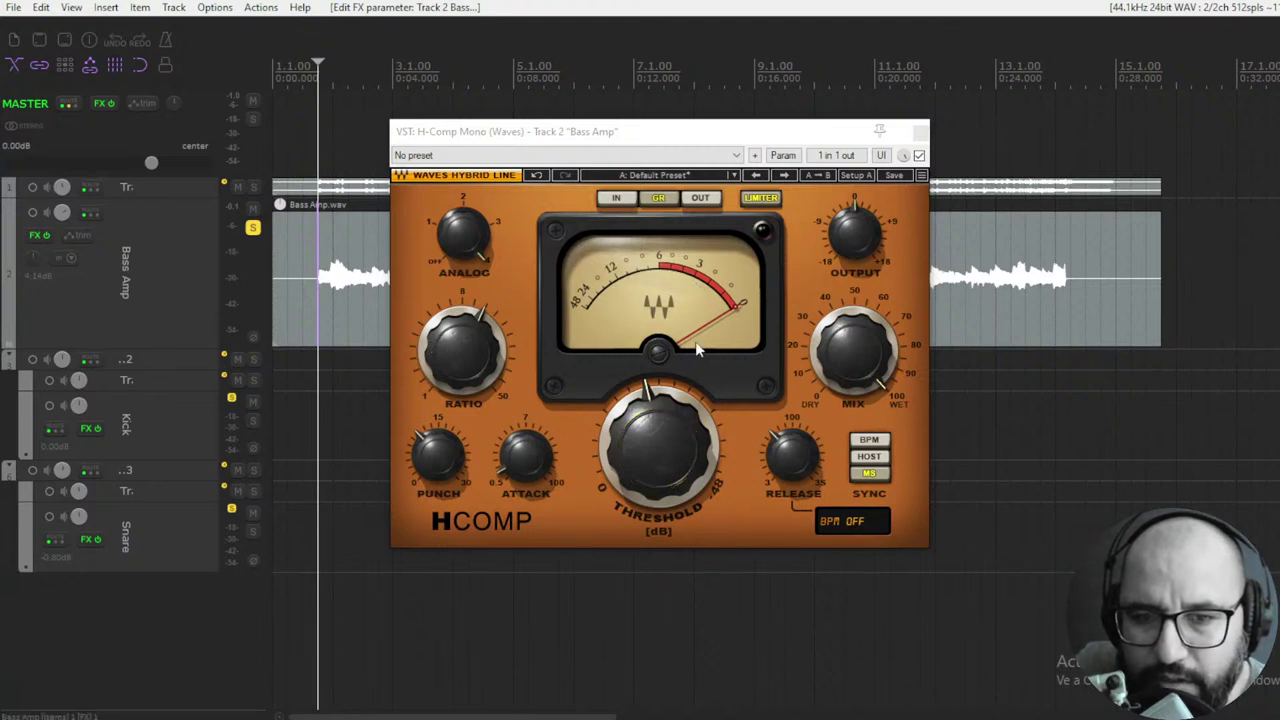
pyautogui.press('space')
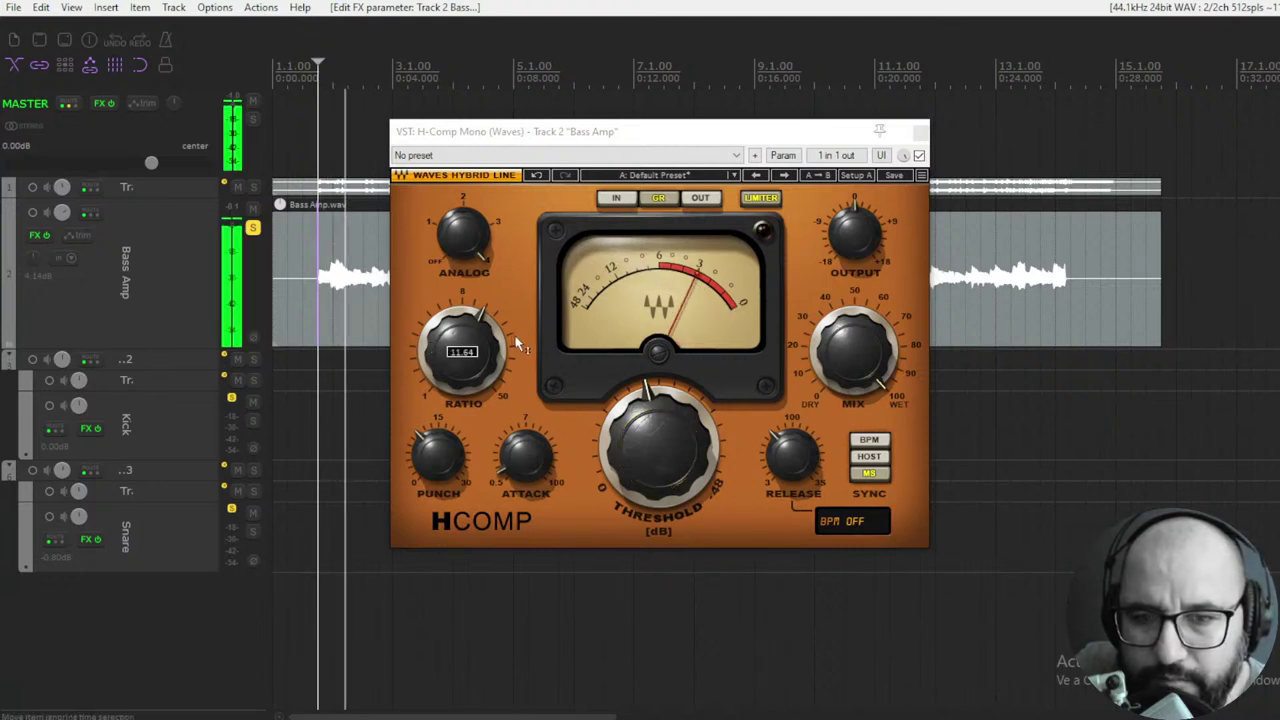
pyautogui.scroll(-3, 322, 317)
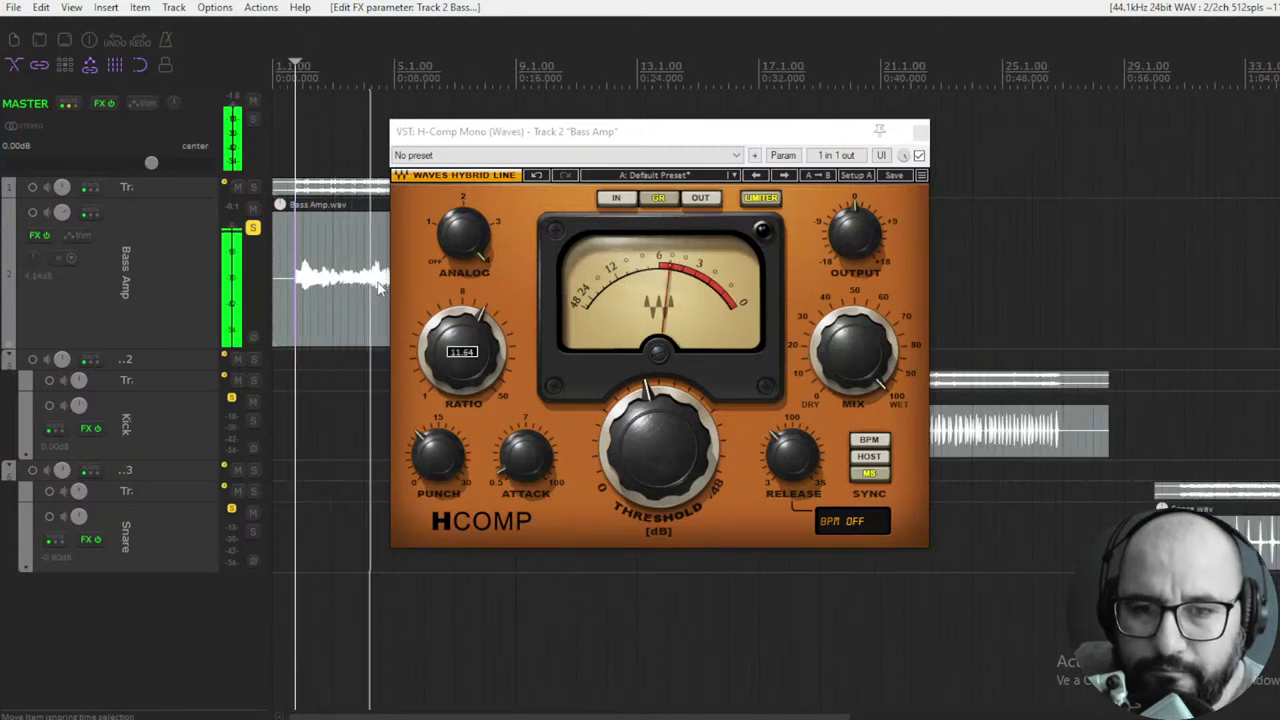
pyautogui.press('space')
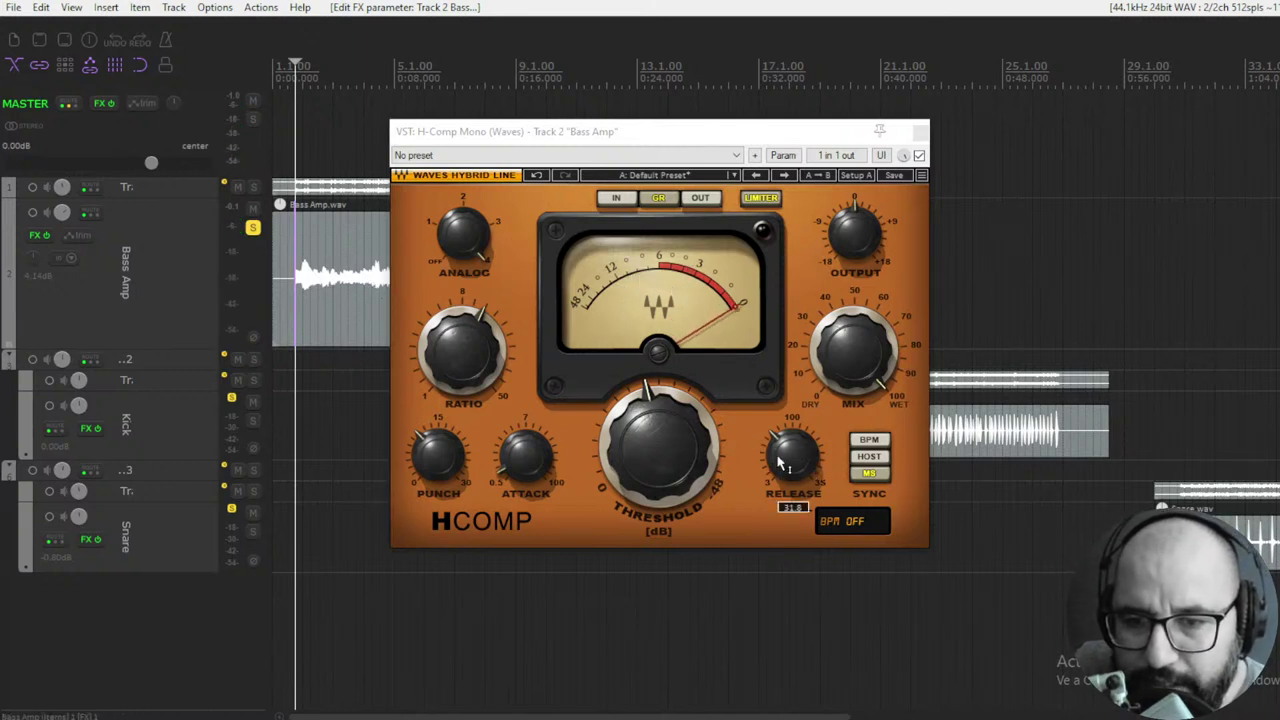
# Step: Raise the release from about 32 toward 65, auditioning the bass
pyautogui.press('space')
pyautogui.moveTo(785, 462)
pyautogui.mouseDown()
pyautogui.moveTo(785, 448)
pyautogui.moveTo(785, 462)
pyautogui.mouseUp()
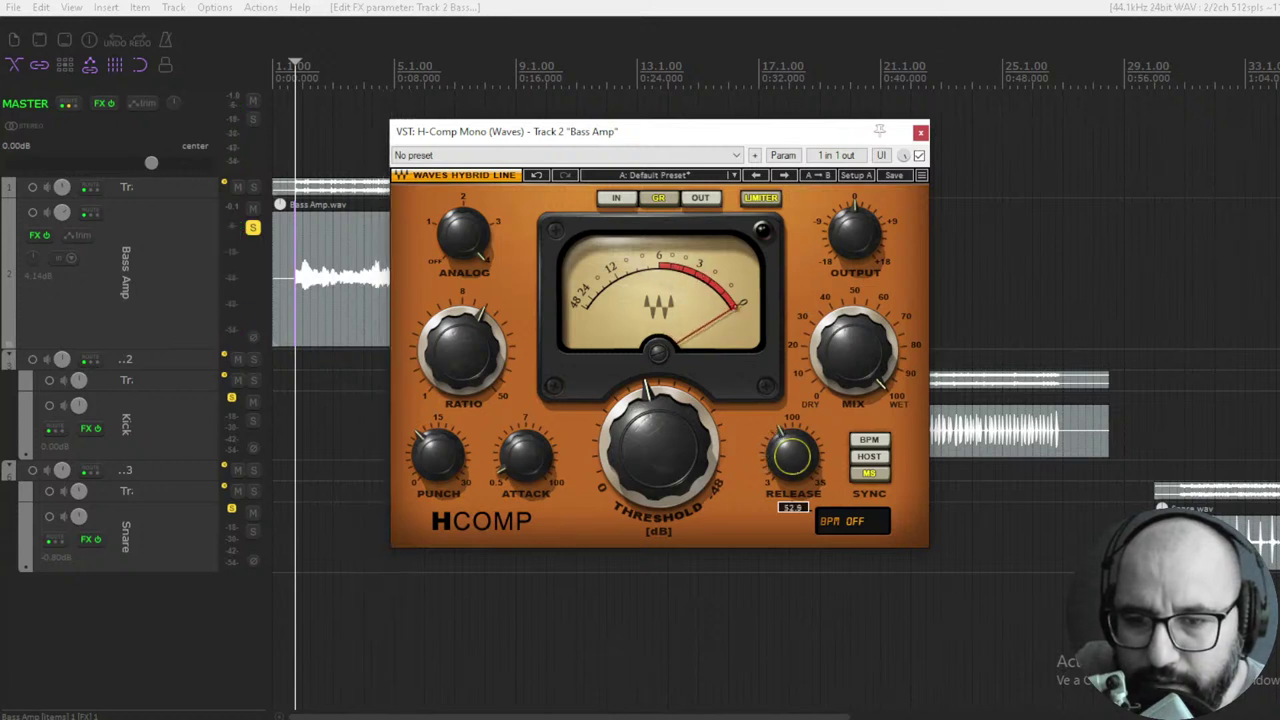
pyautogui.press('space')
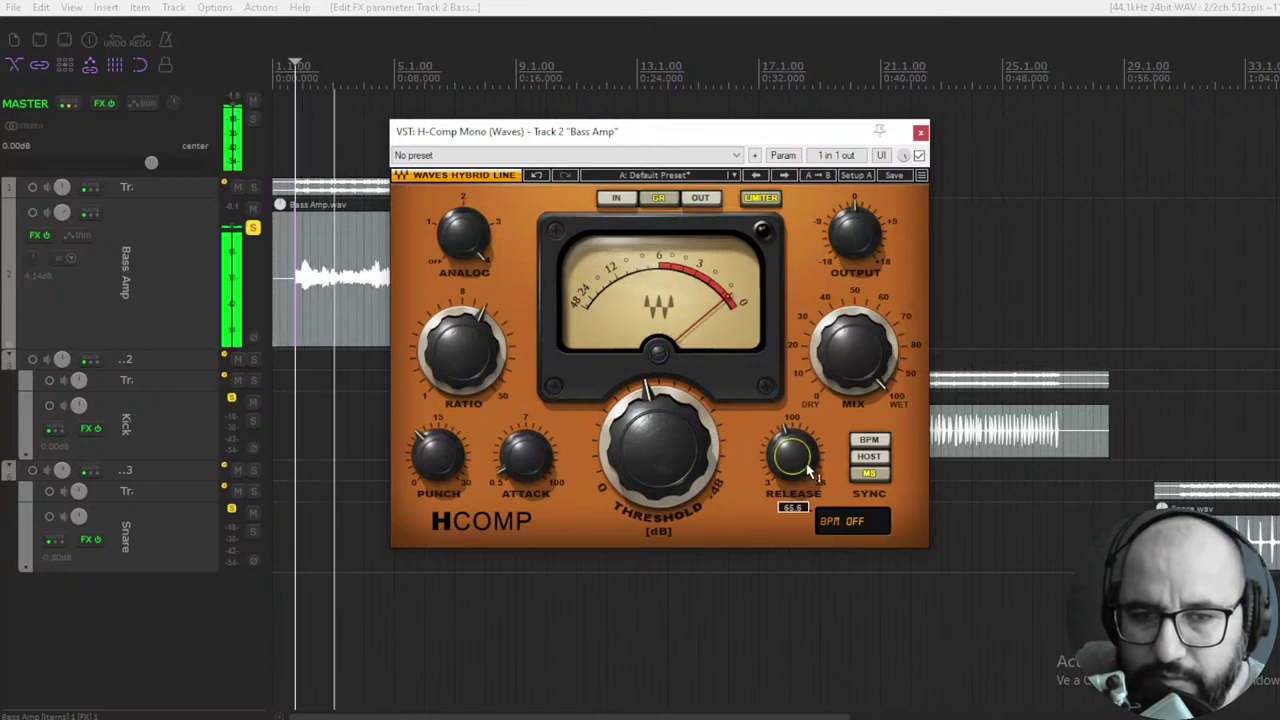
pyautogui.press('space')
# Step: Unsolo the Bass Amp track, bypass its H-Comp and play the mix
pyautogui.click(253, 229)
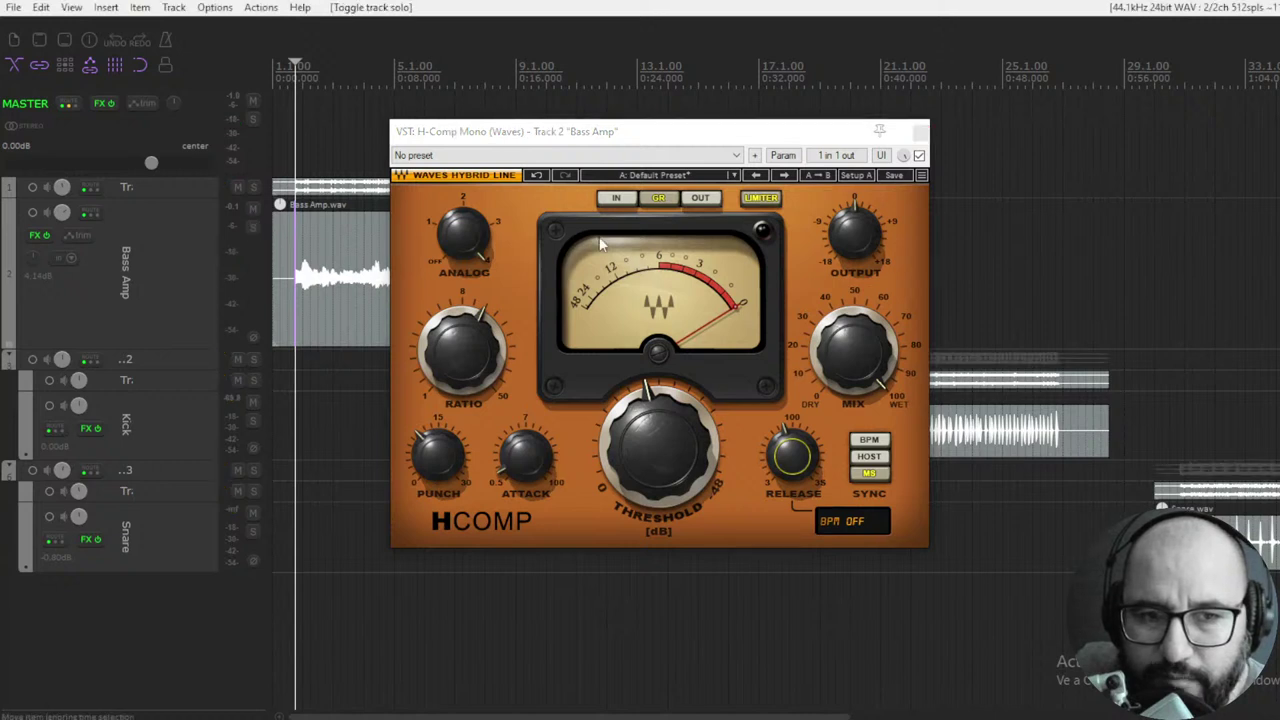
pyautogui.click(919, 155)
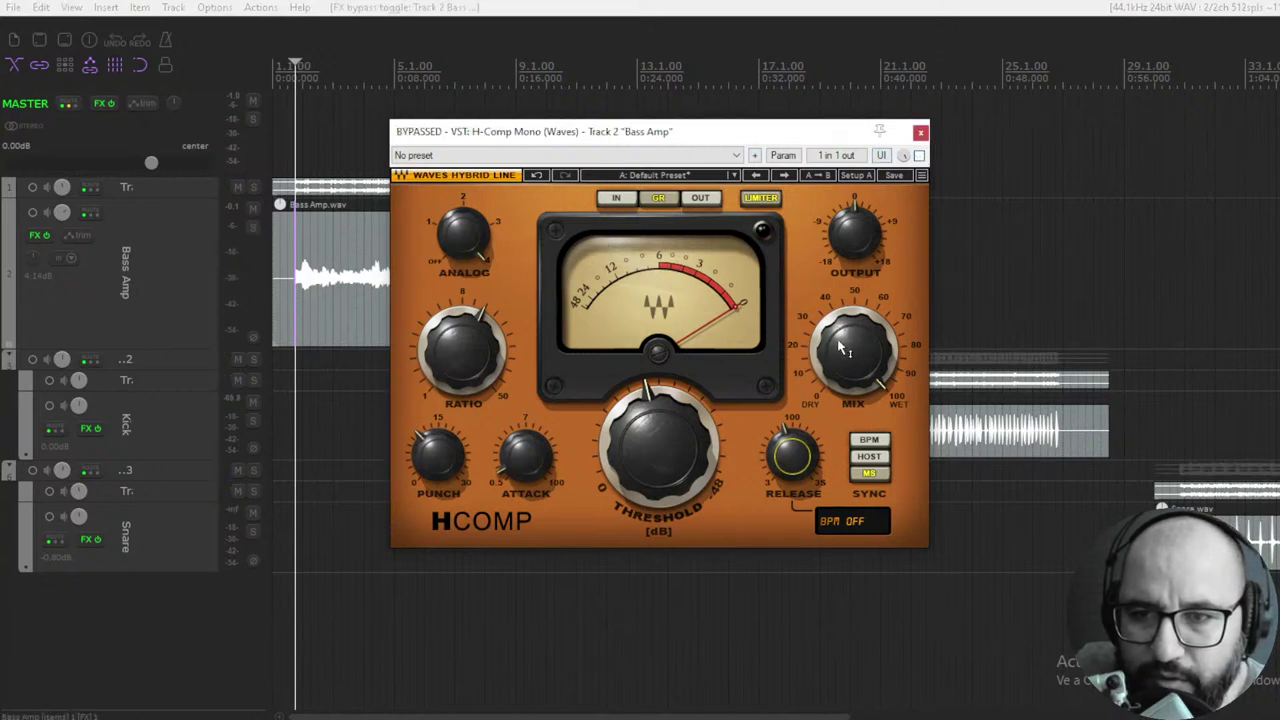
pyautogui.press('space')
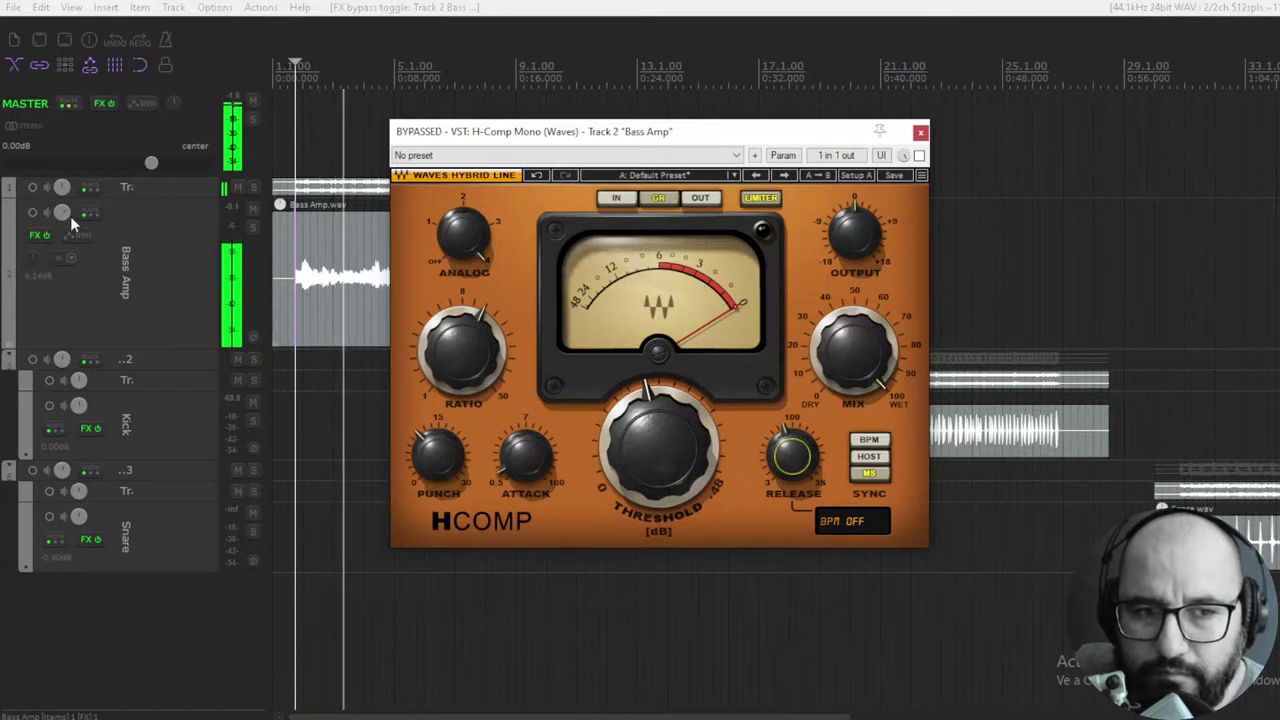
# Step: Raise the Bass Amp track volume to +4.79 dB, then stop playback
pyautogui.moveTo(65, 213)
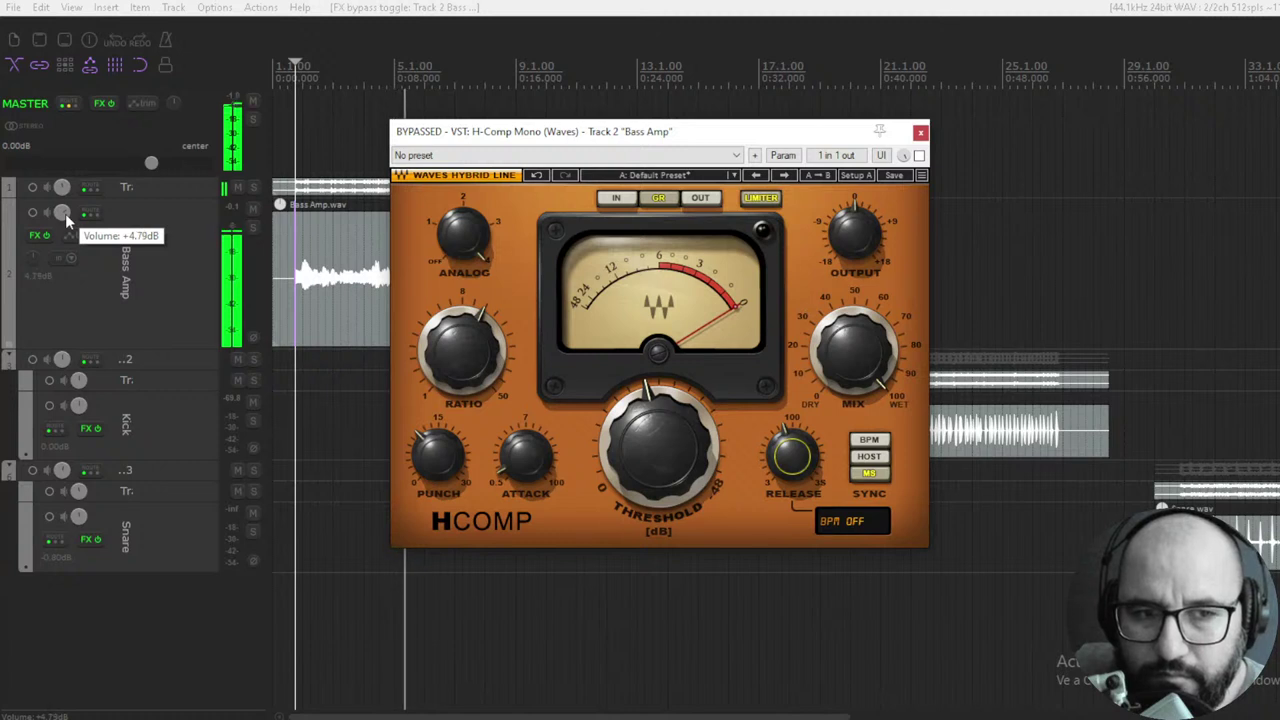
pyautogui.scroll(2, 65, 213)
pyautogui.click(65, 213)
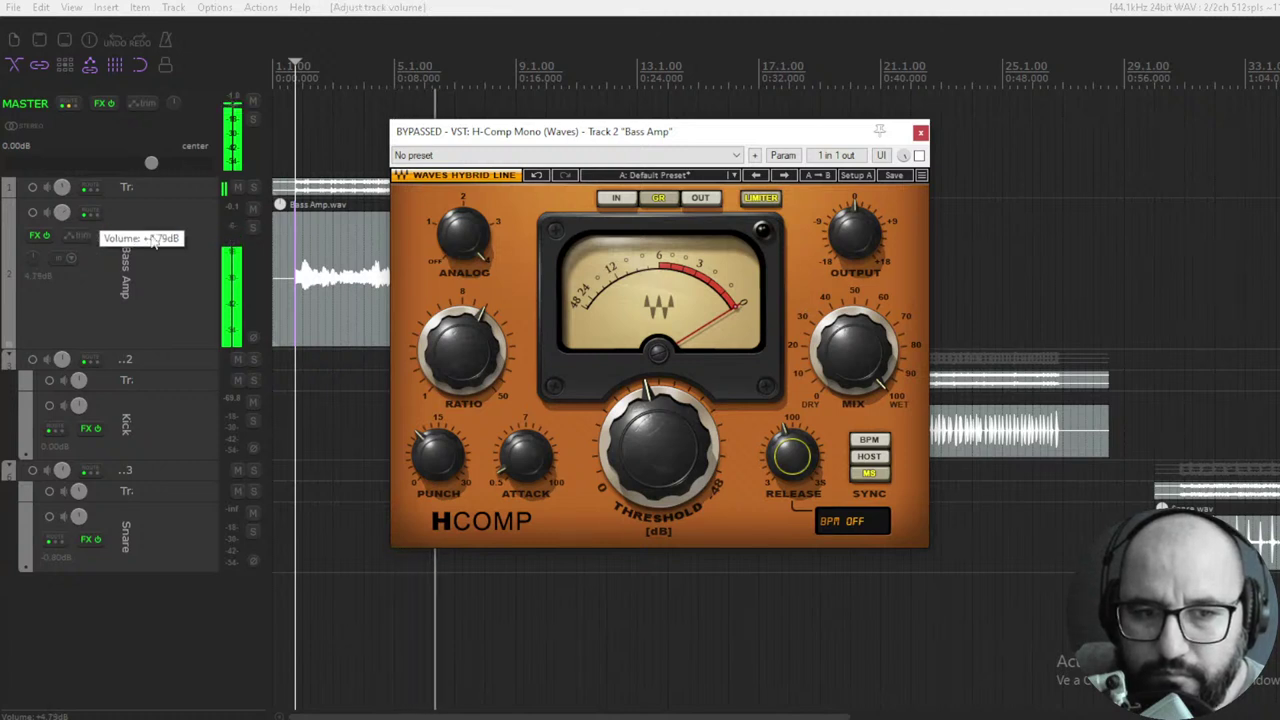
pyautogui.press('space')
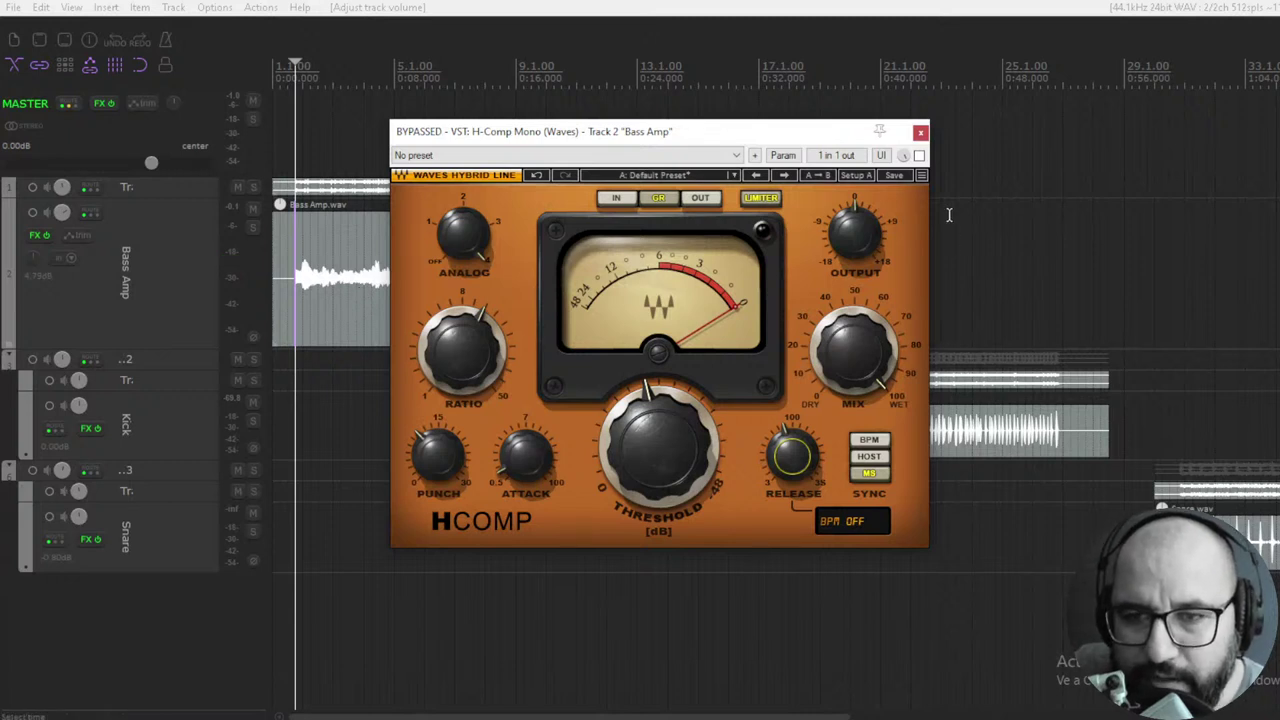
# Step: Re-enable the Bass Amp H-Comp and play the compressed bass briefly
pyautogui.click(919, 156)
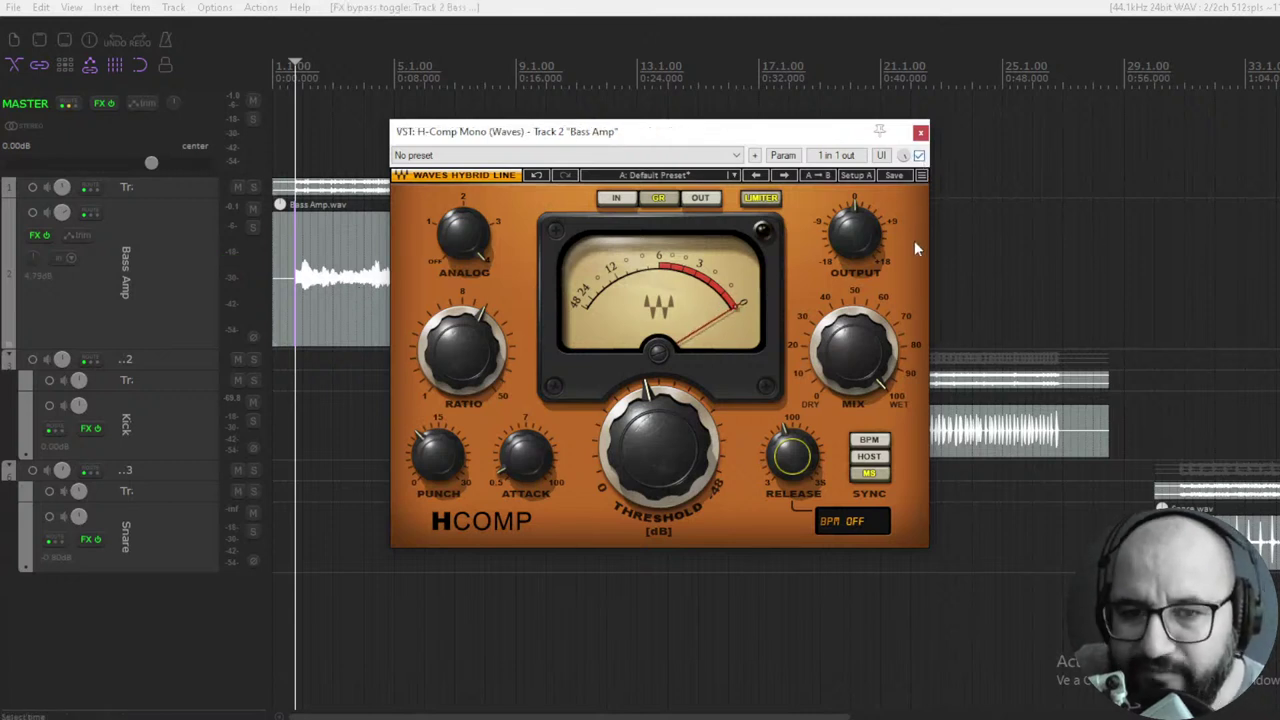
pyautogui.press('space')
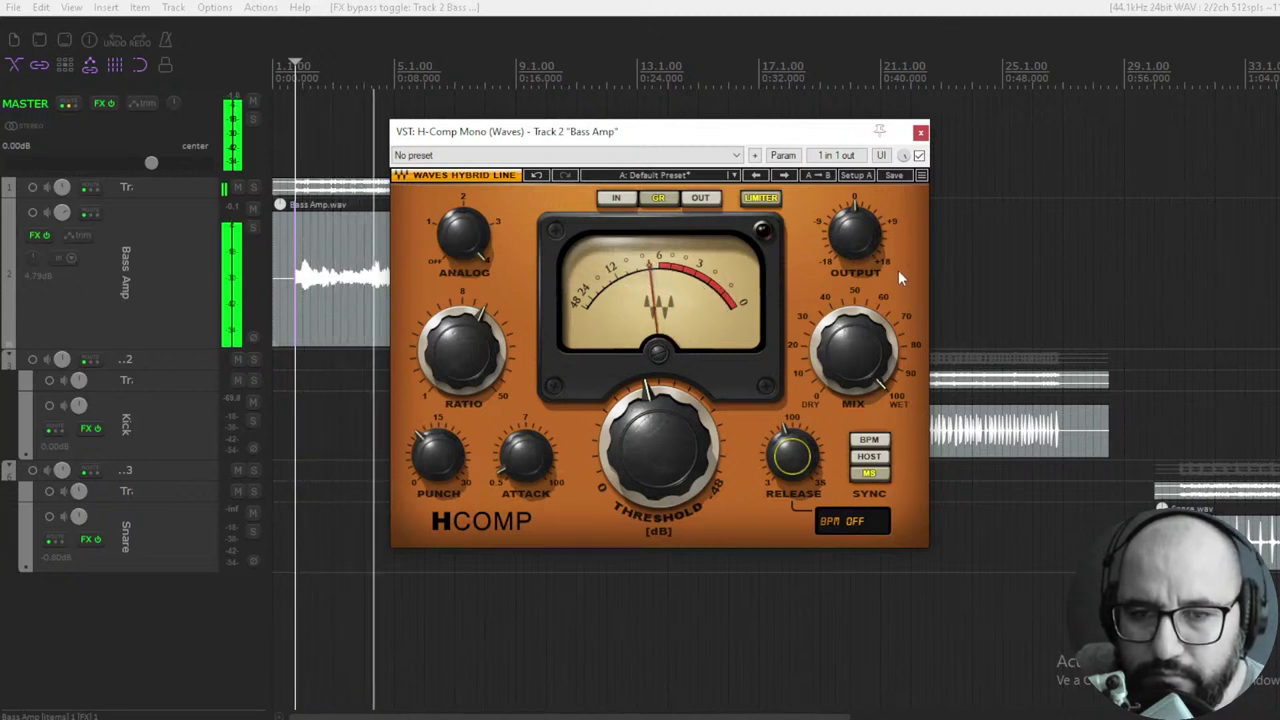
pyautogui.press('space')
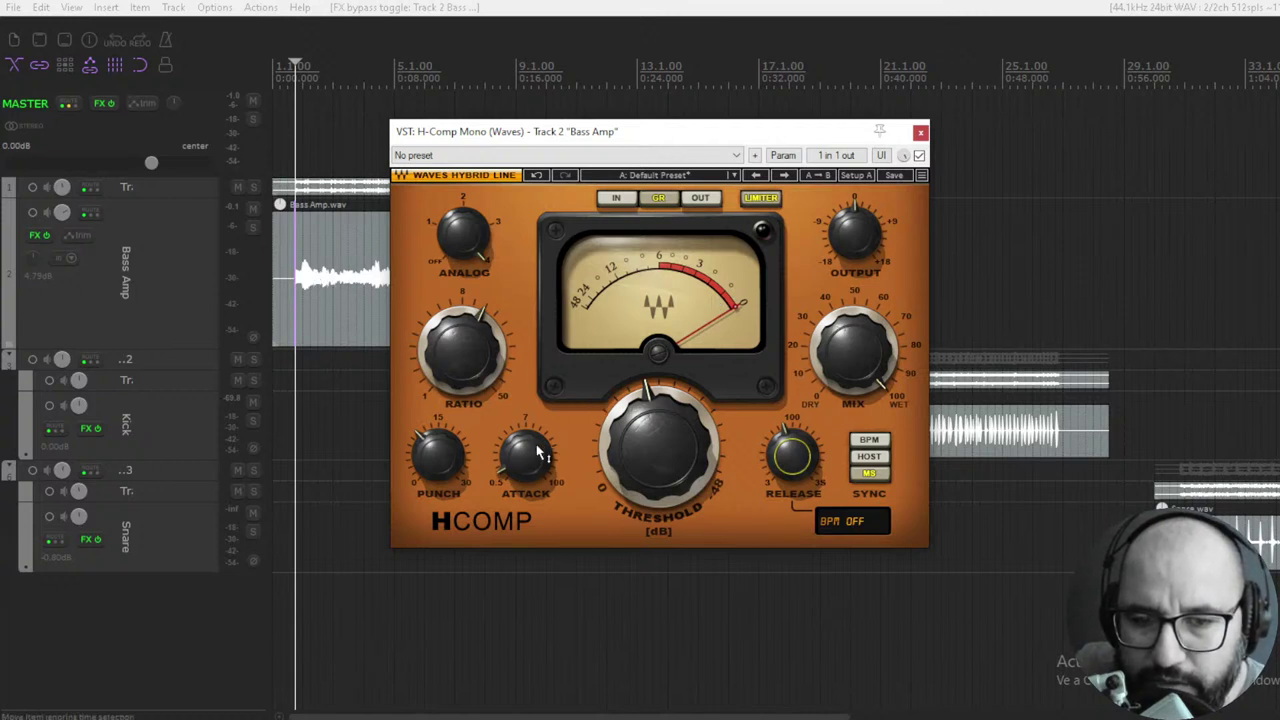
# Step: Solo the Bass Amp track and restart playback from the beginning
pyautogui.press('space')
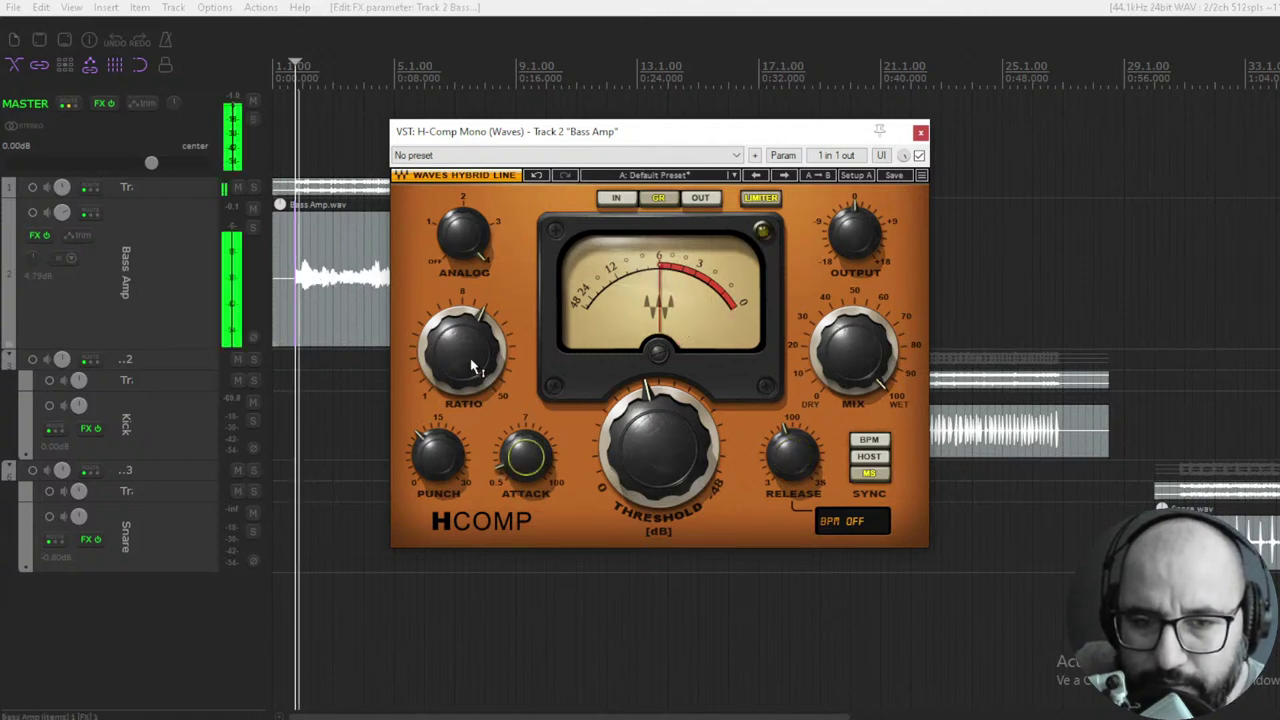
pyautogui.moveTo(451, 354)
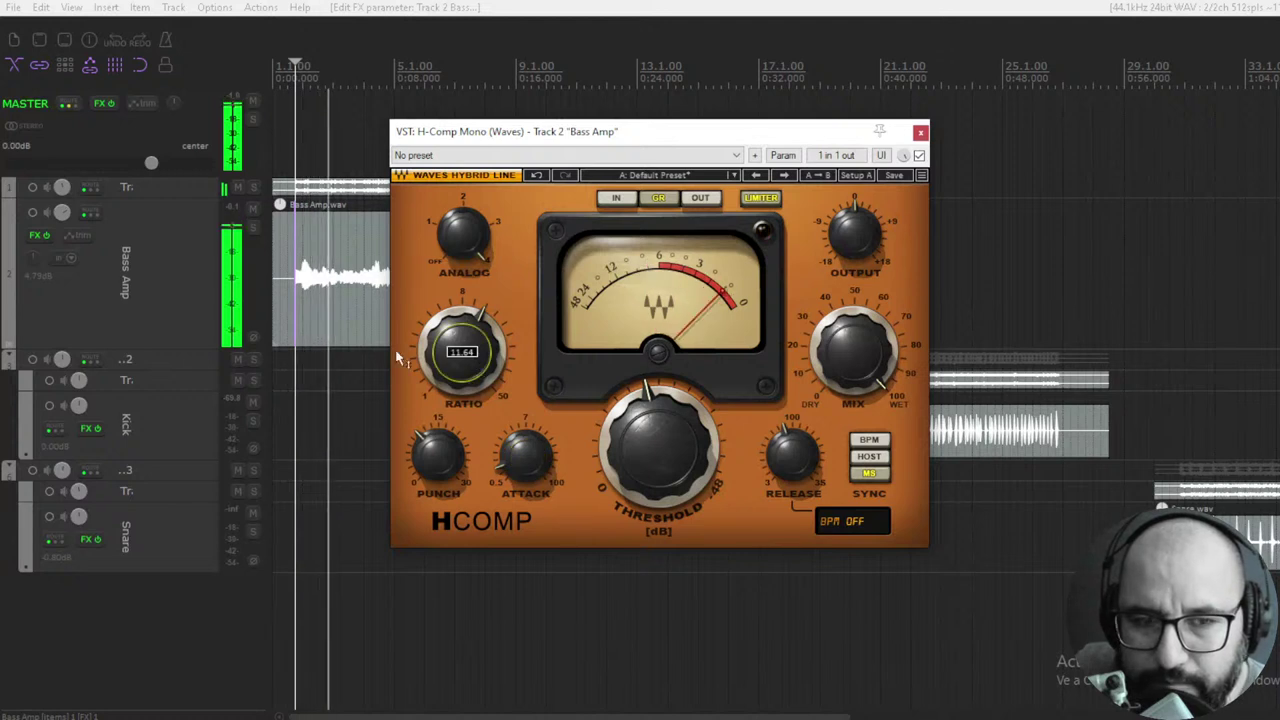
pyautogui.press('space')
pyautogui.click(253, 228)
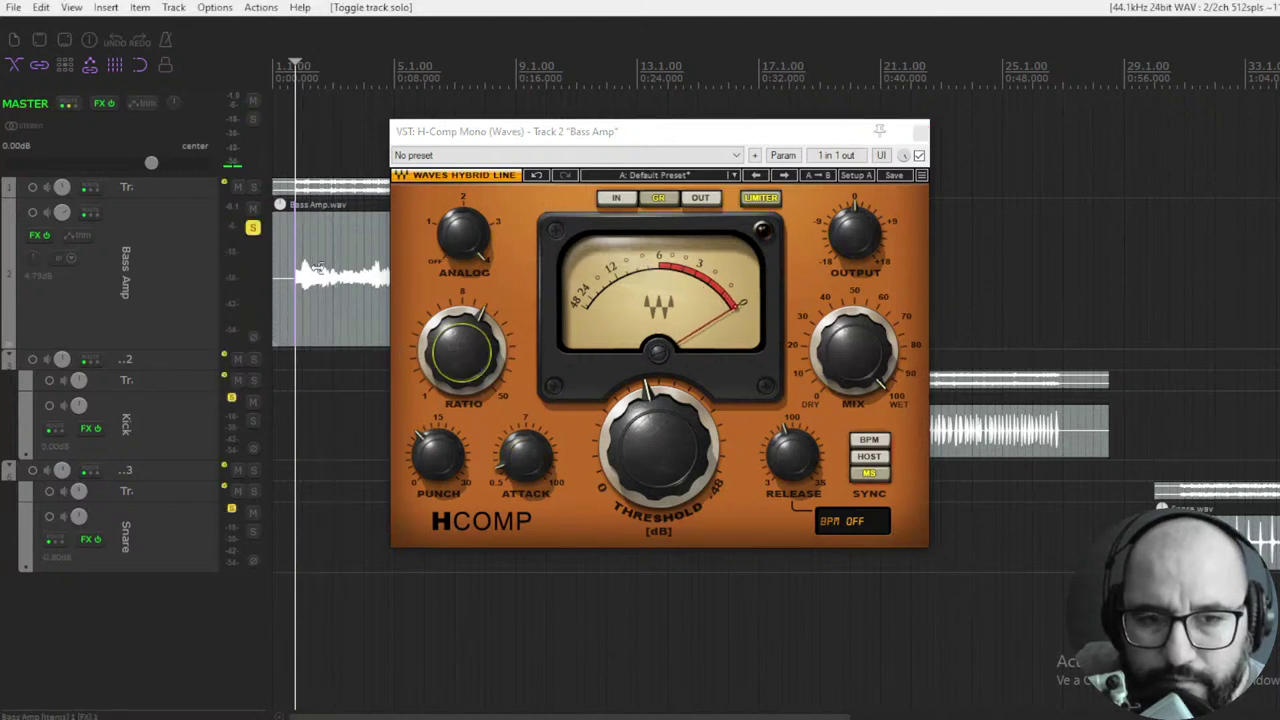
pyautogui.press('space')
# Step: Push the H-Comp ratio up to its maximum of 50
pyautogui.moveTo(462, 352)
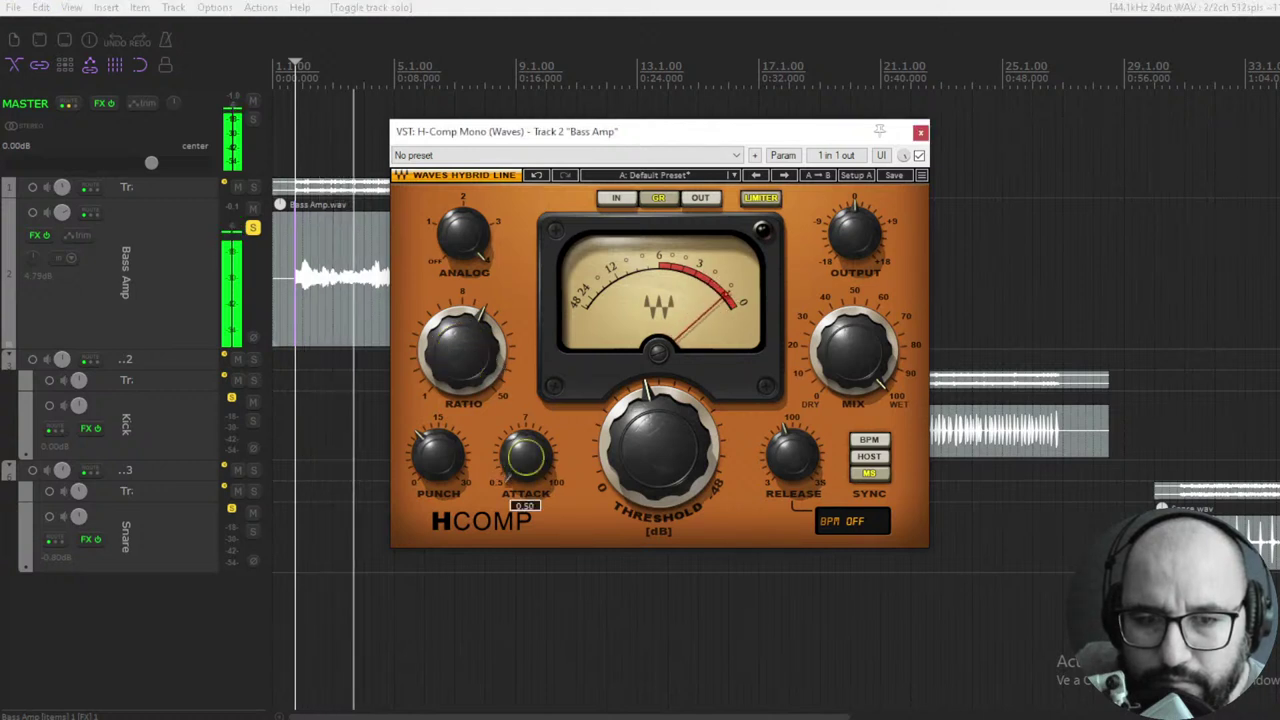
pyautogui.click(525, 452)
pyautogui.moveTo(456, 352); pyautogui.dragTo(445, 393)
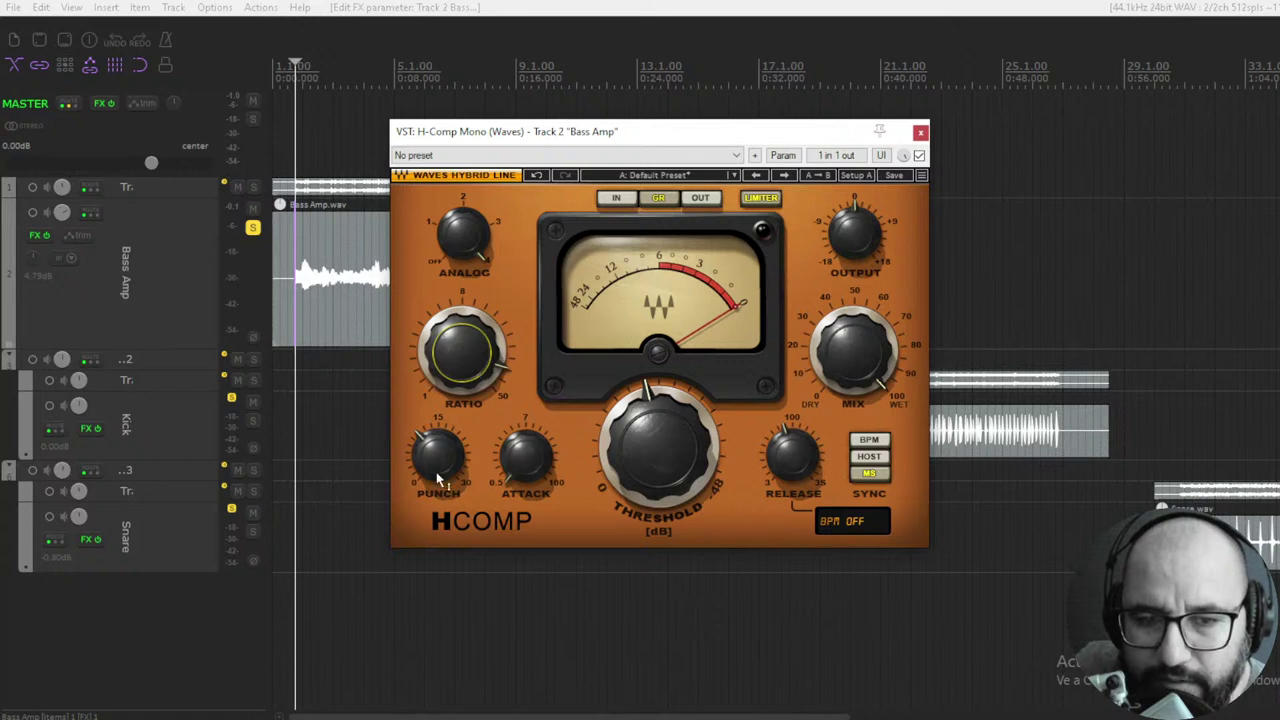
# Step: Lower the H-Comp ratio to about 18.54, then bypass it during playback to compare
pyautogui.press('space')
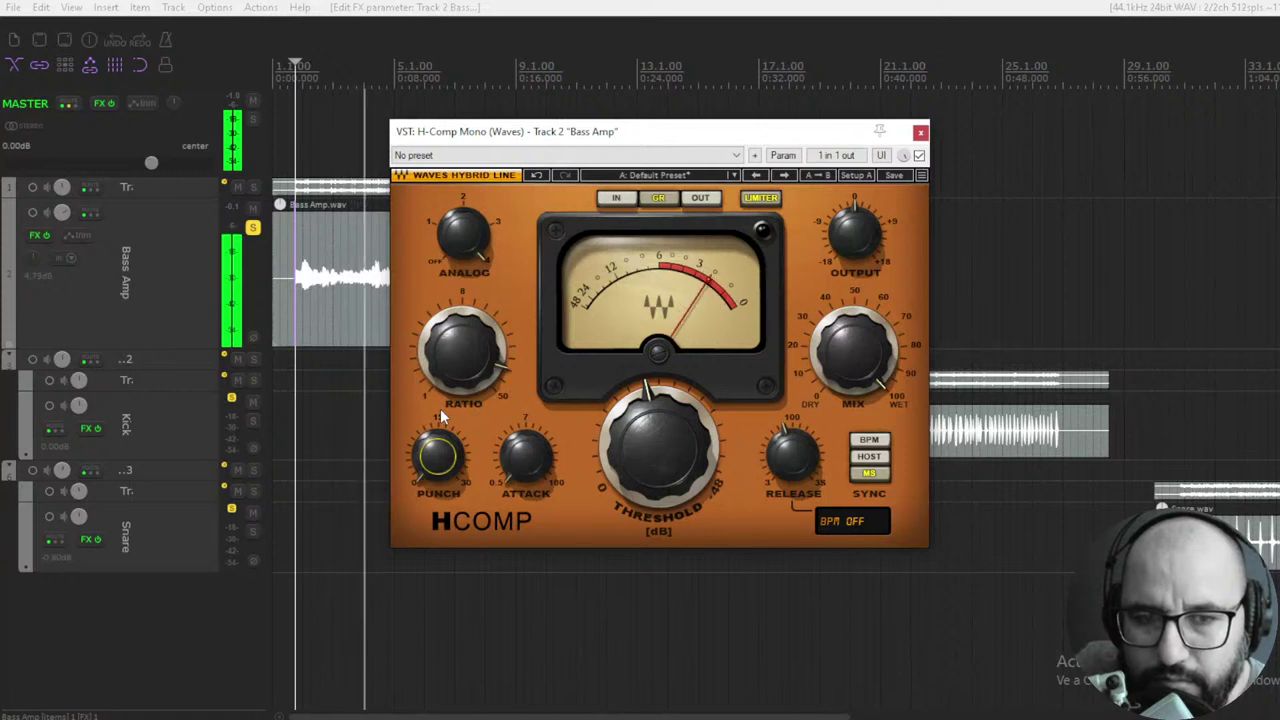
pyautogui.press('space')
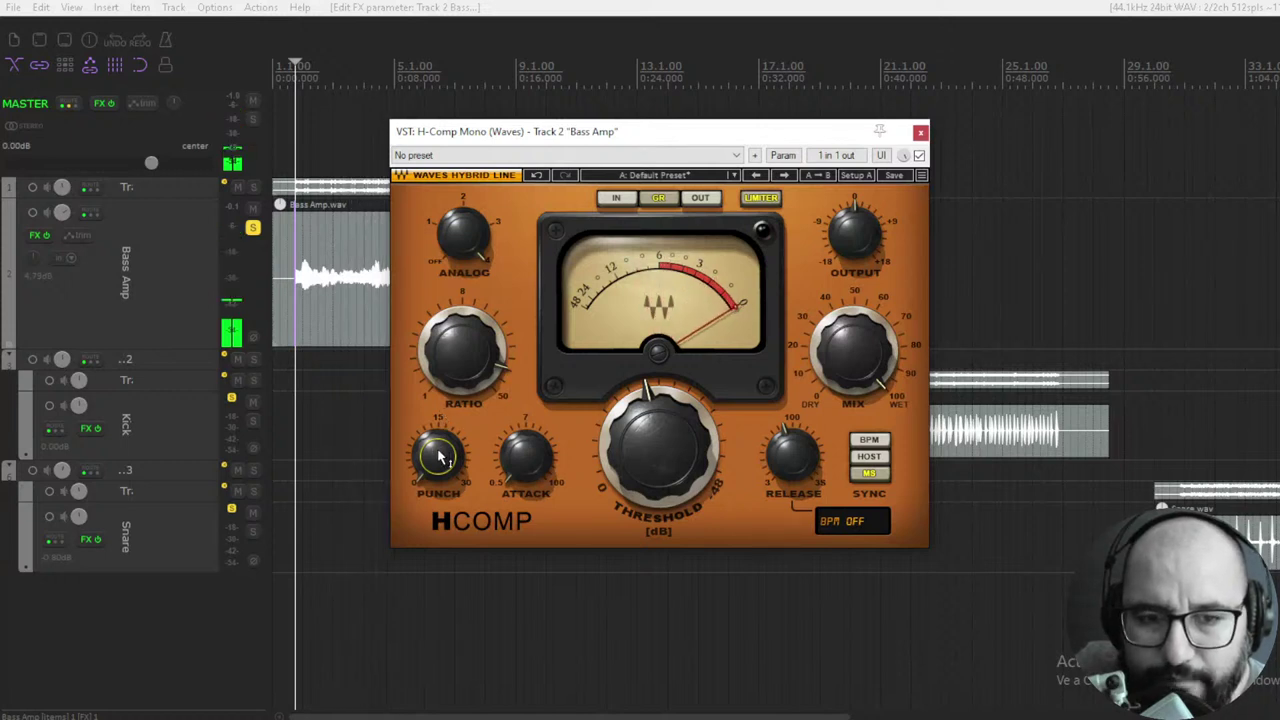
pyautogui.moveTo(440, 455)
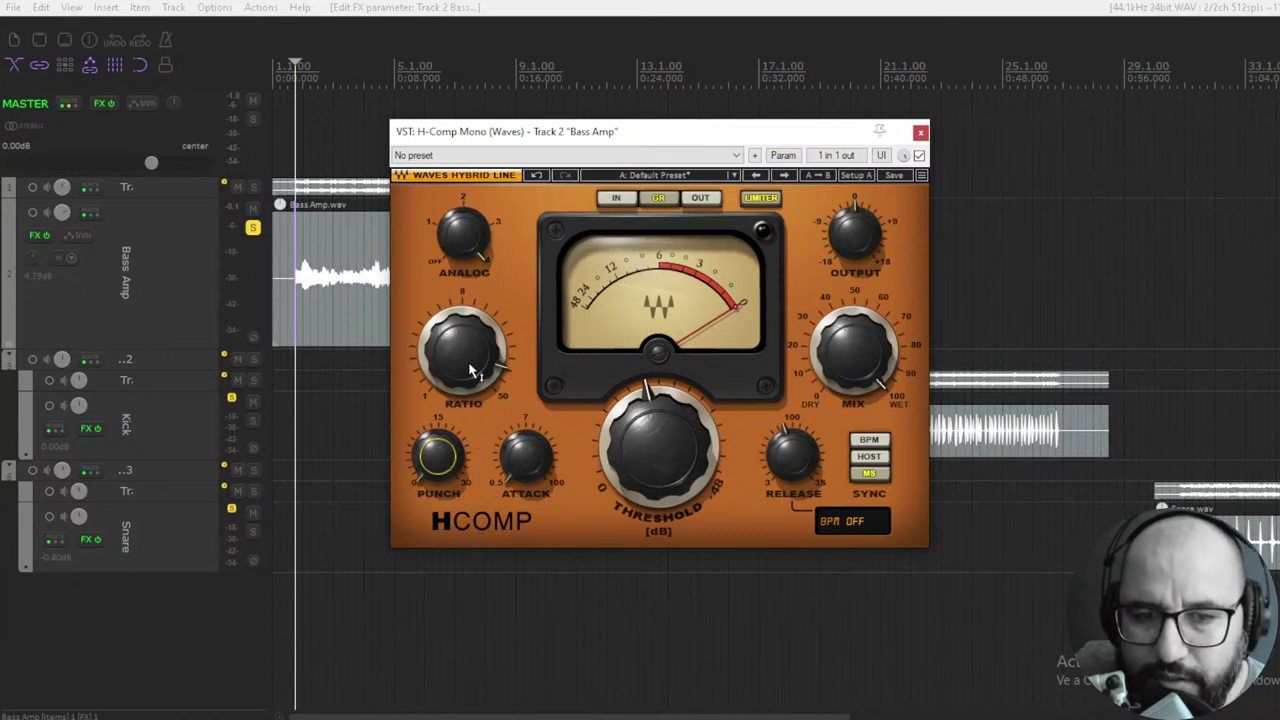
pyautogui.moveTo(472, 370); pyautogui.dragTo(472, 388)
pyautogui.press('space')
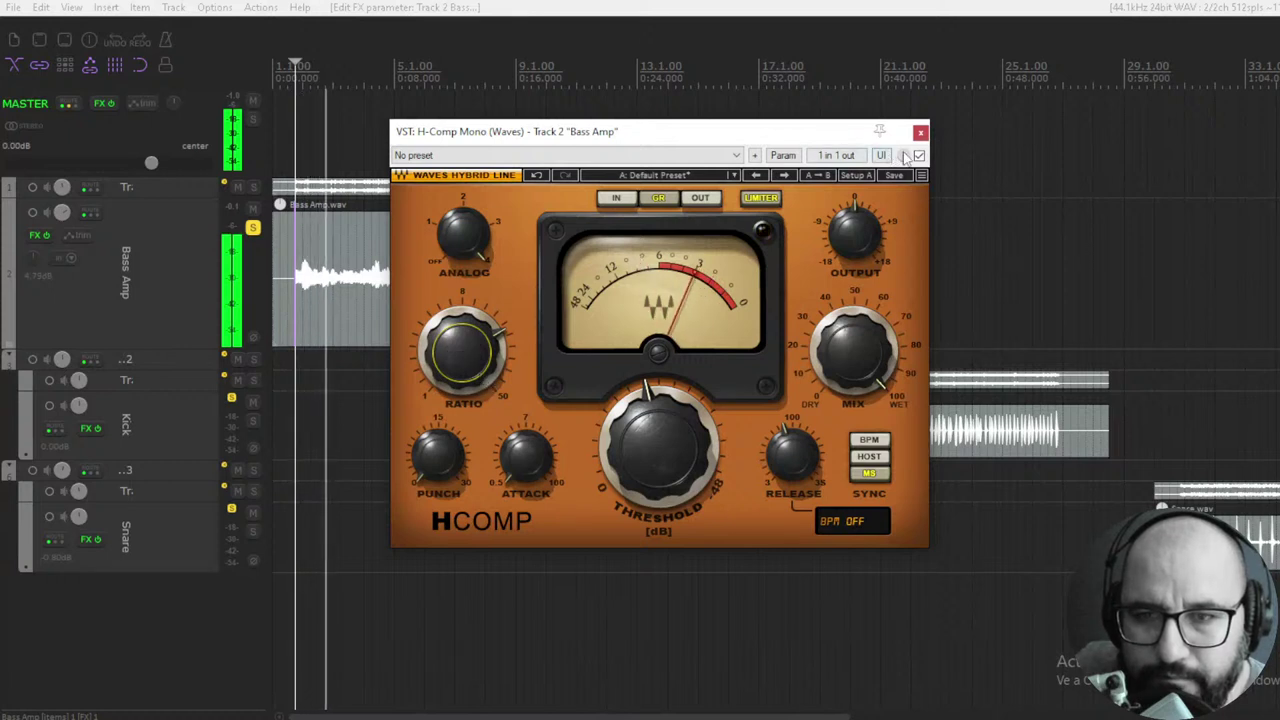
pyautogui.click(919, 155)
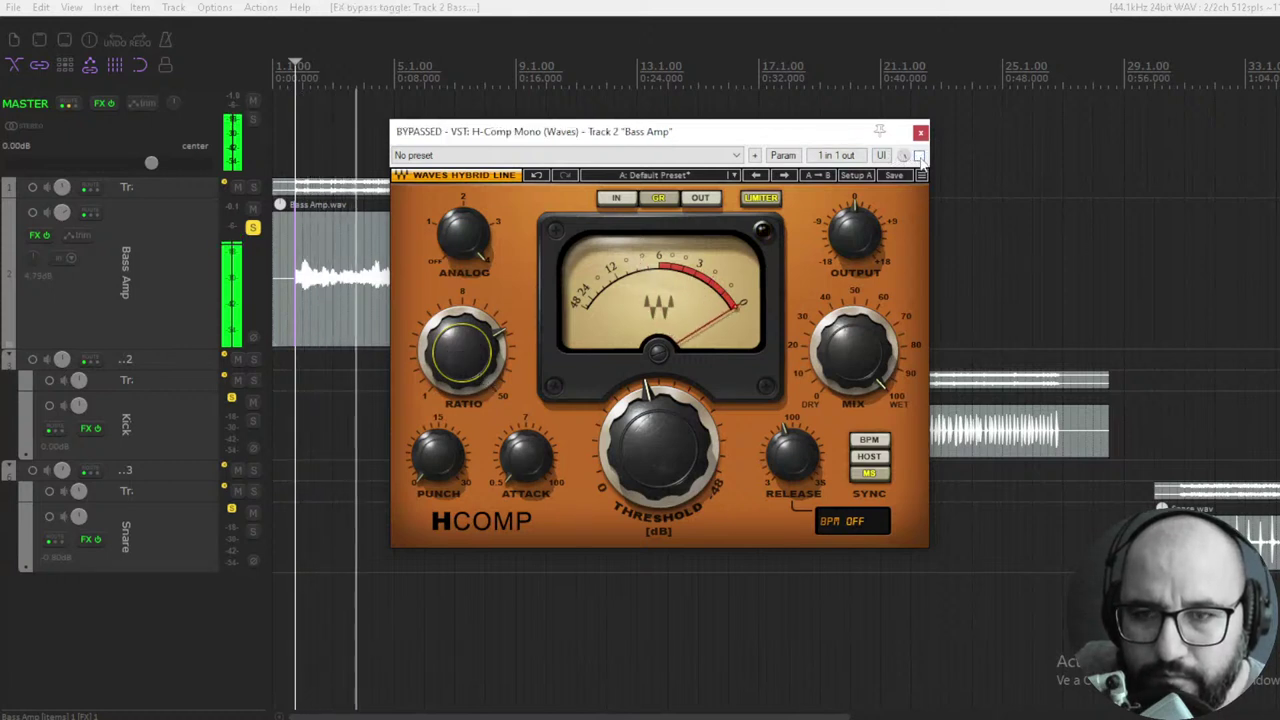
# Step: Re-enable the H-Comp, unsolo the Bass Amp track and drop the output to -1.0 dB
pyautogui.click(919, 155)
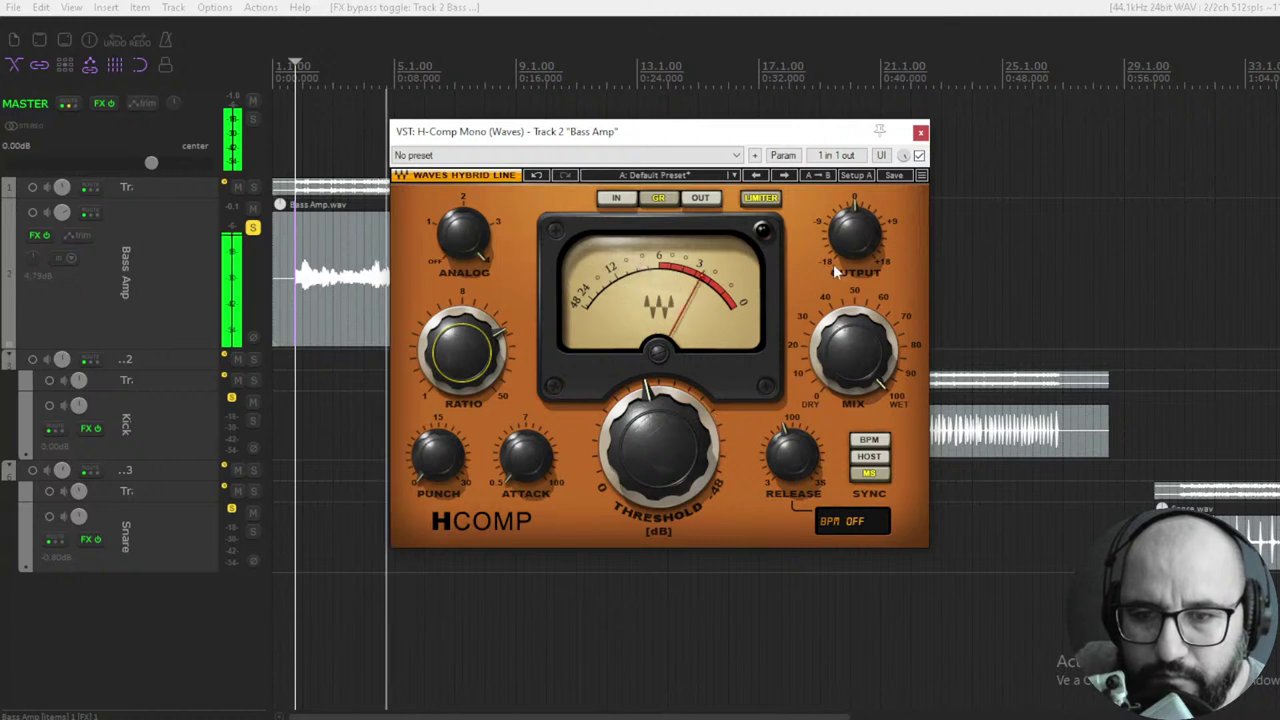
pyautogui.click(853, 232)
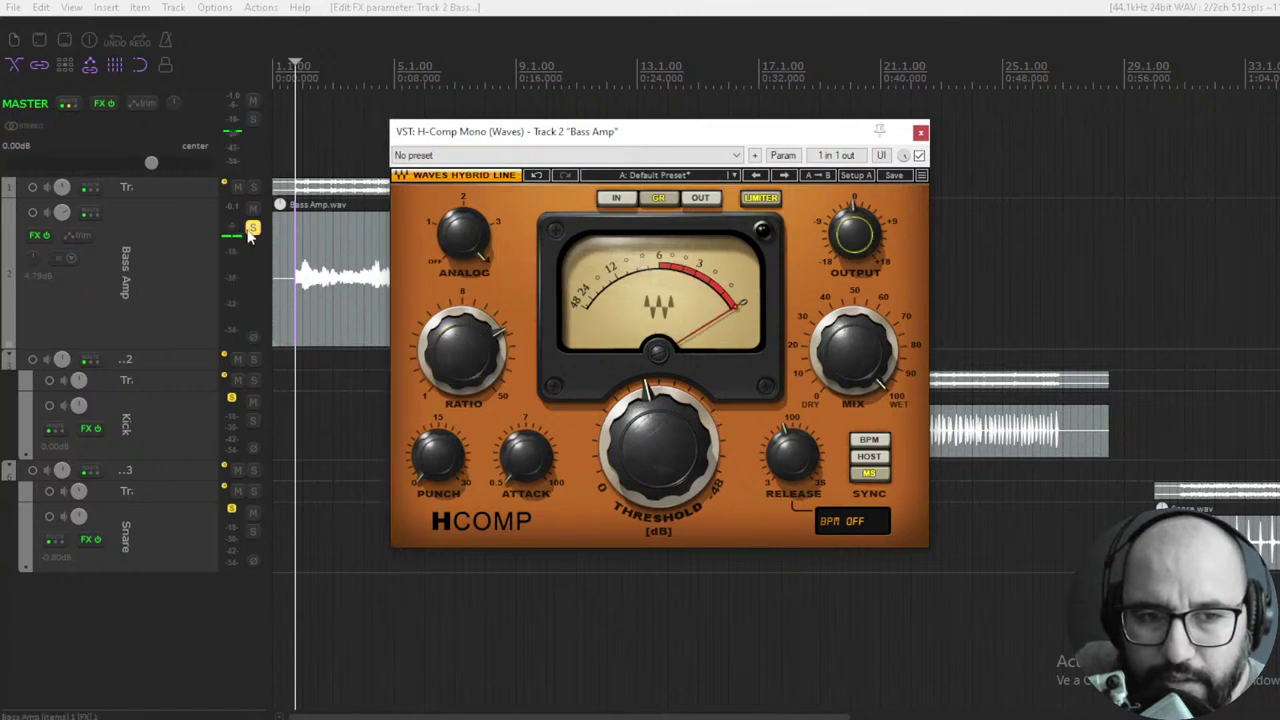
pyautogui.press('F6')
pyautogui.moveTo(864, 238); pyautogui.dragTo(858, 245)
# Step: Play the mix and bring the H-Comp output up to about -0.6 dB
pyautogui.press('space')
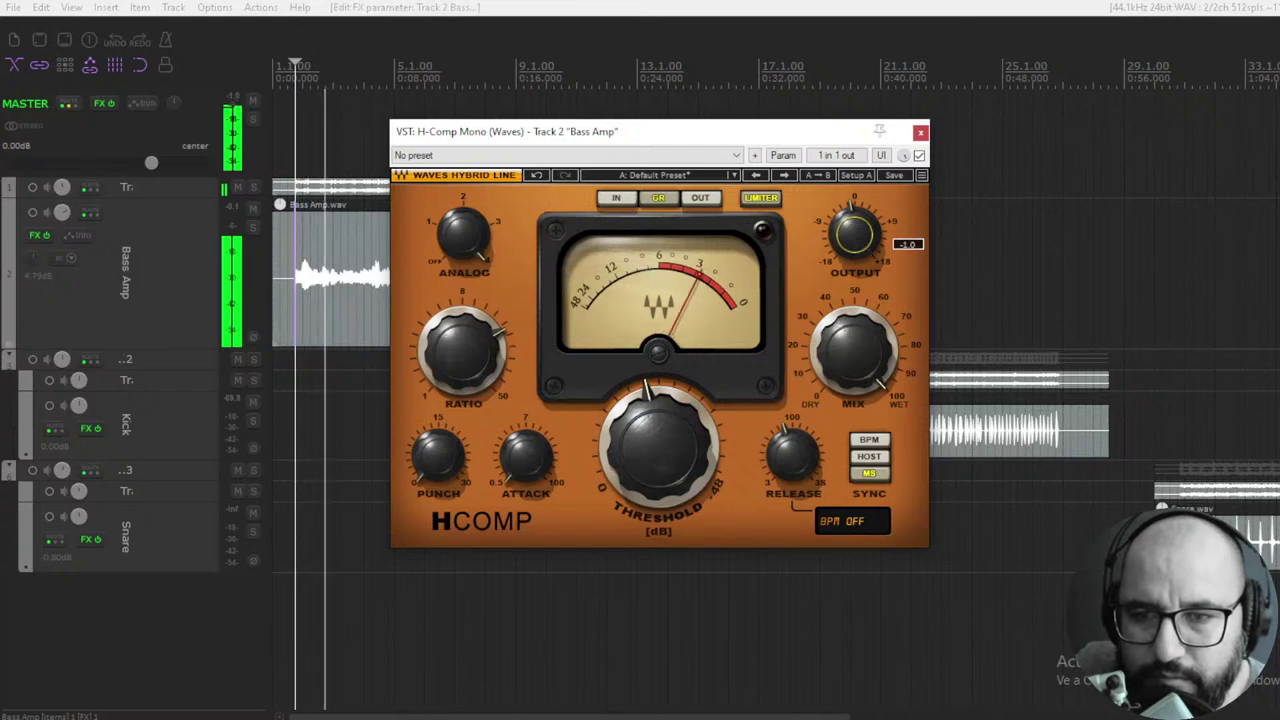
pyautogui.moveTo(858, 247); pyautogui.dragTo(855, 268)
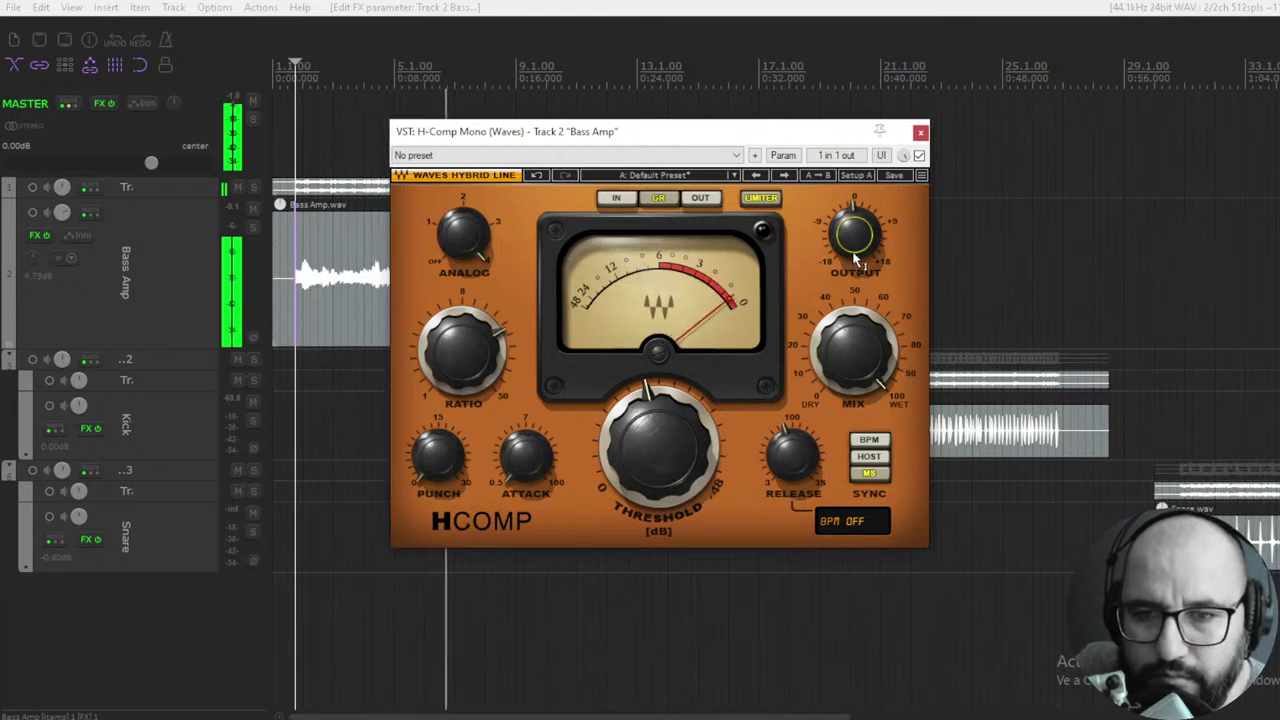
pyautogui.moveTo(855, 258)
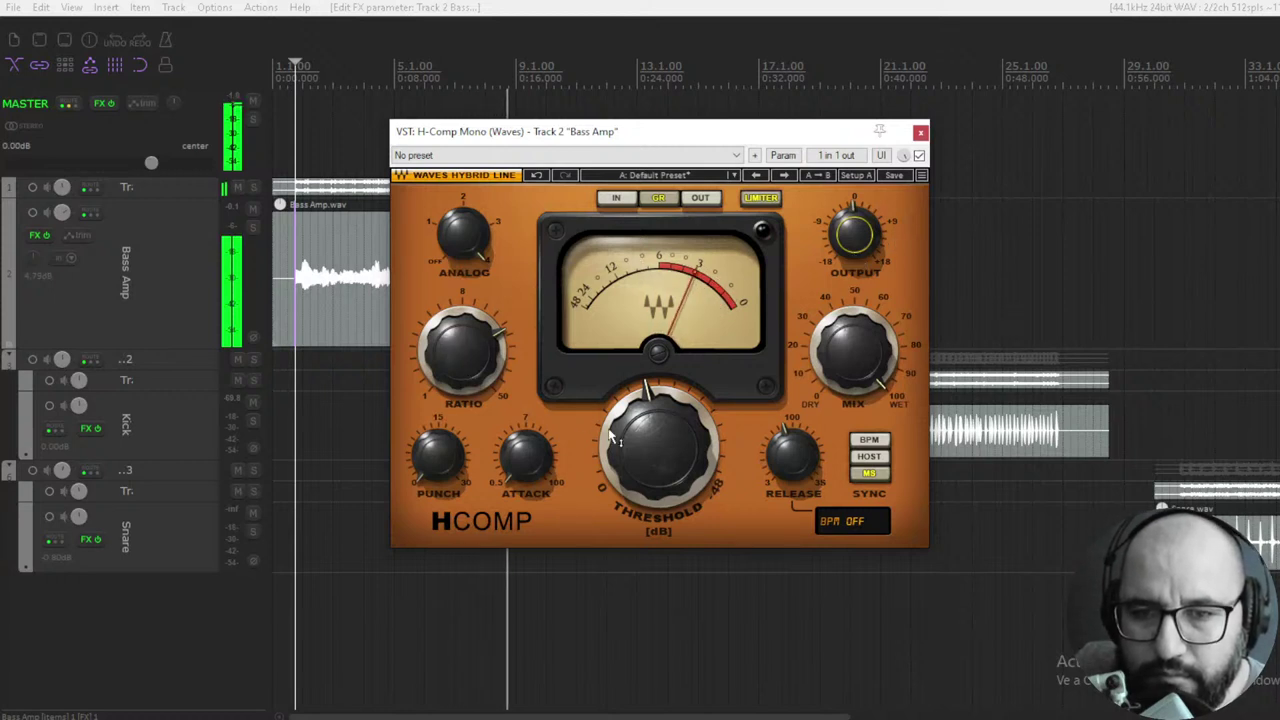
pyautogui.moveTo(617, 440)
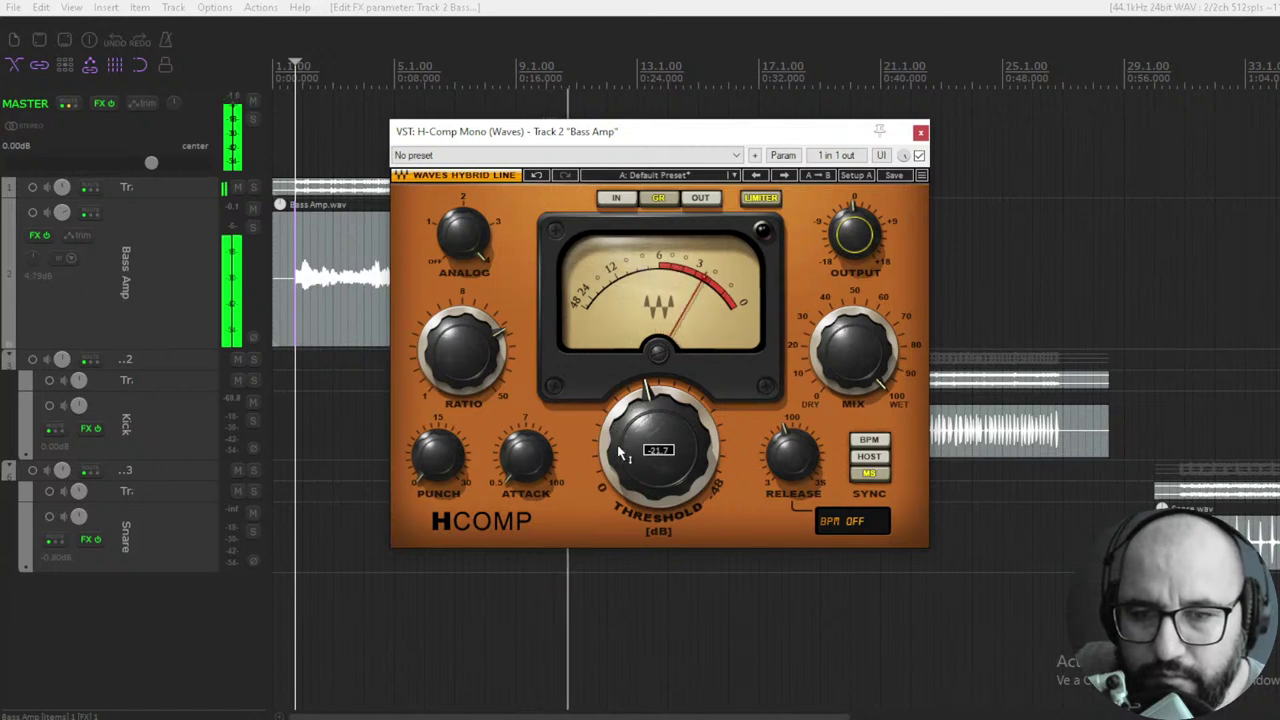
pyautogui.press('space')
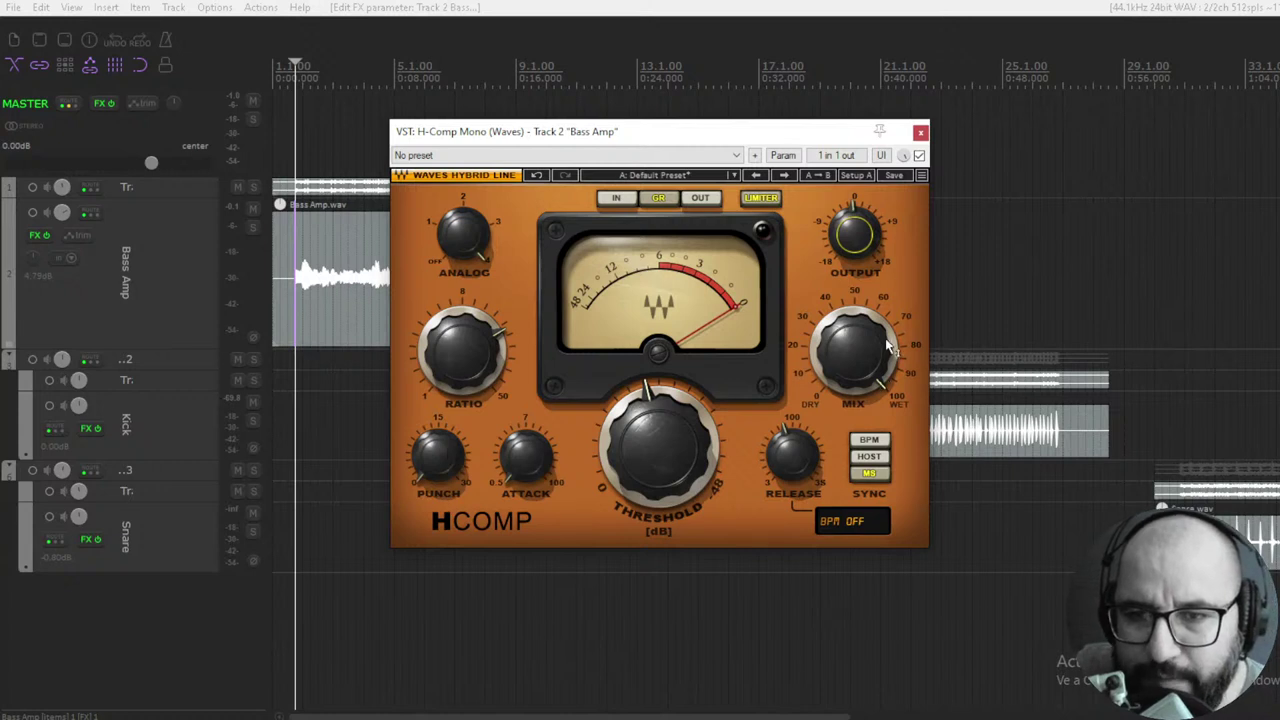
# Step: Close the Bass Amp H-Comp, move the play cursor to about bar 17 and solo Kick
pyautogui.click(920, 133)
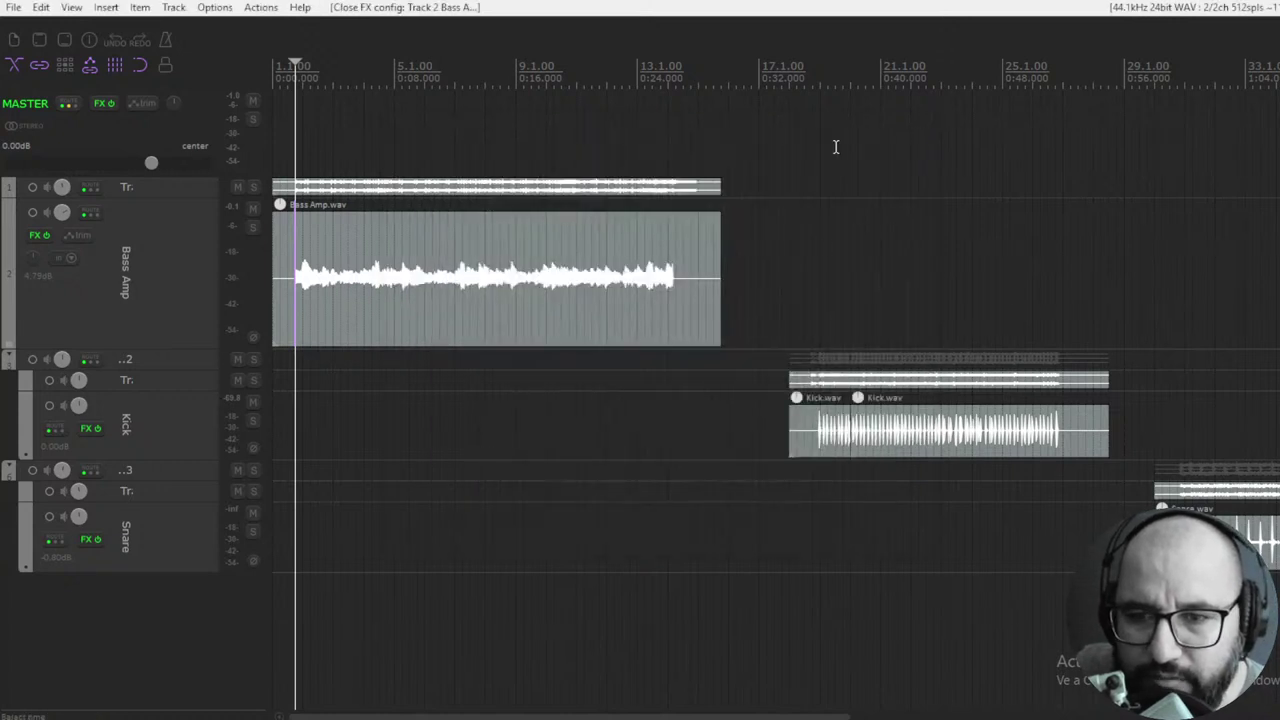
pyautogui.click(817, 94)
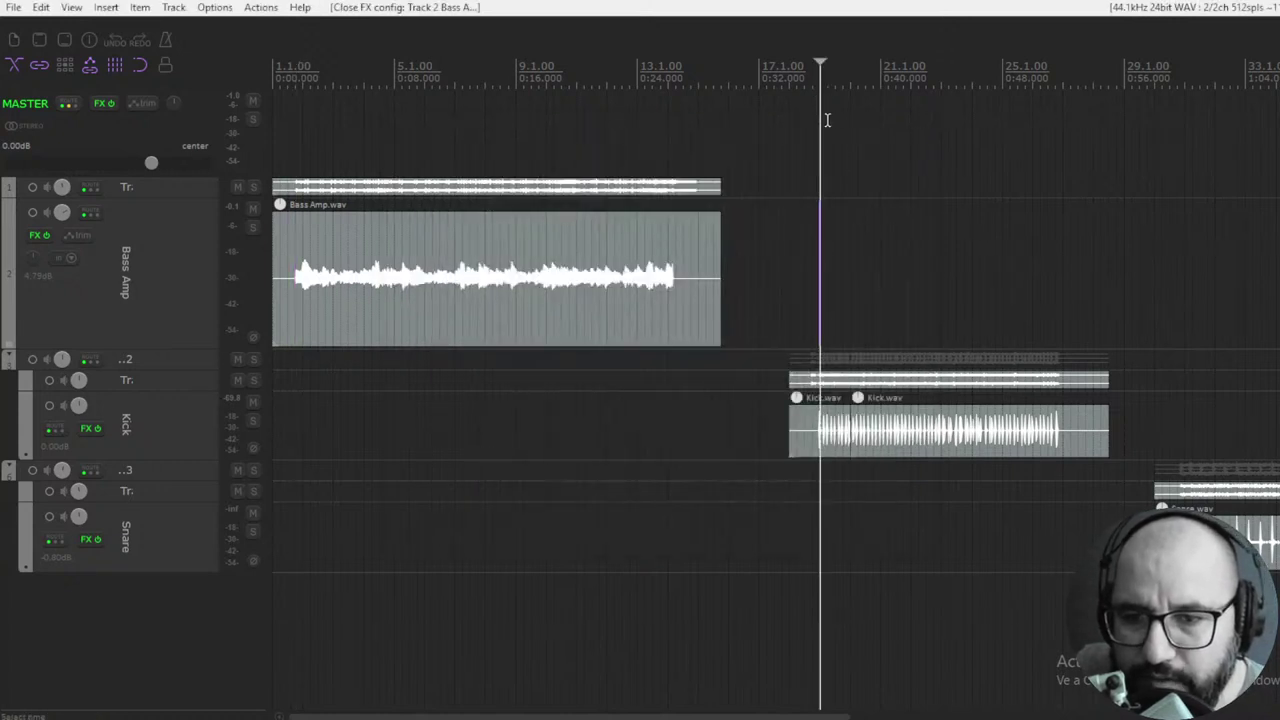
pyautogui.click(254, 421)
pyautogui.scroll(-3, 940, 550)
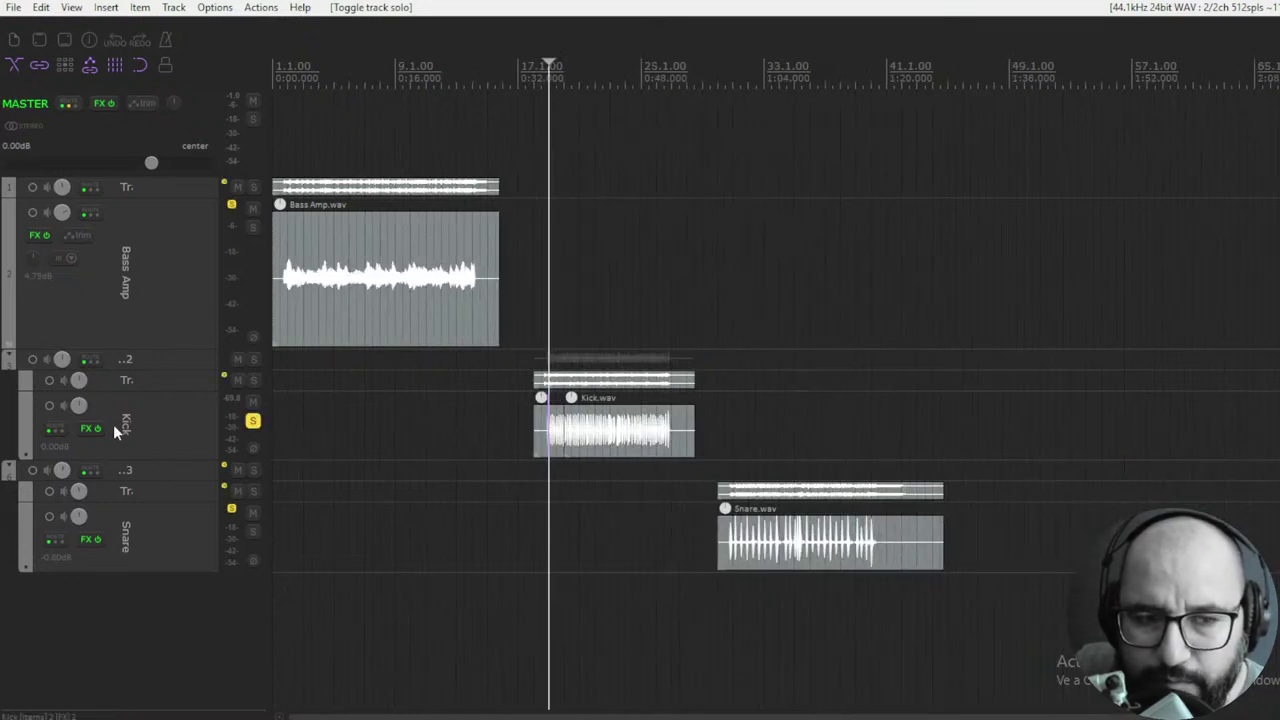
# Step: Open the Kick track's H-Comp, bypass it and play the uncompressed kick
pyautogui.rightClick(88, 428)
pyautogui.click(130, 443)
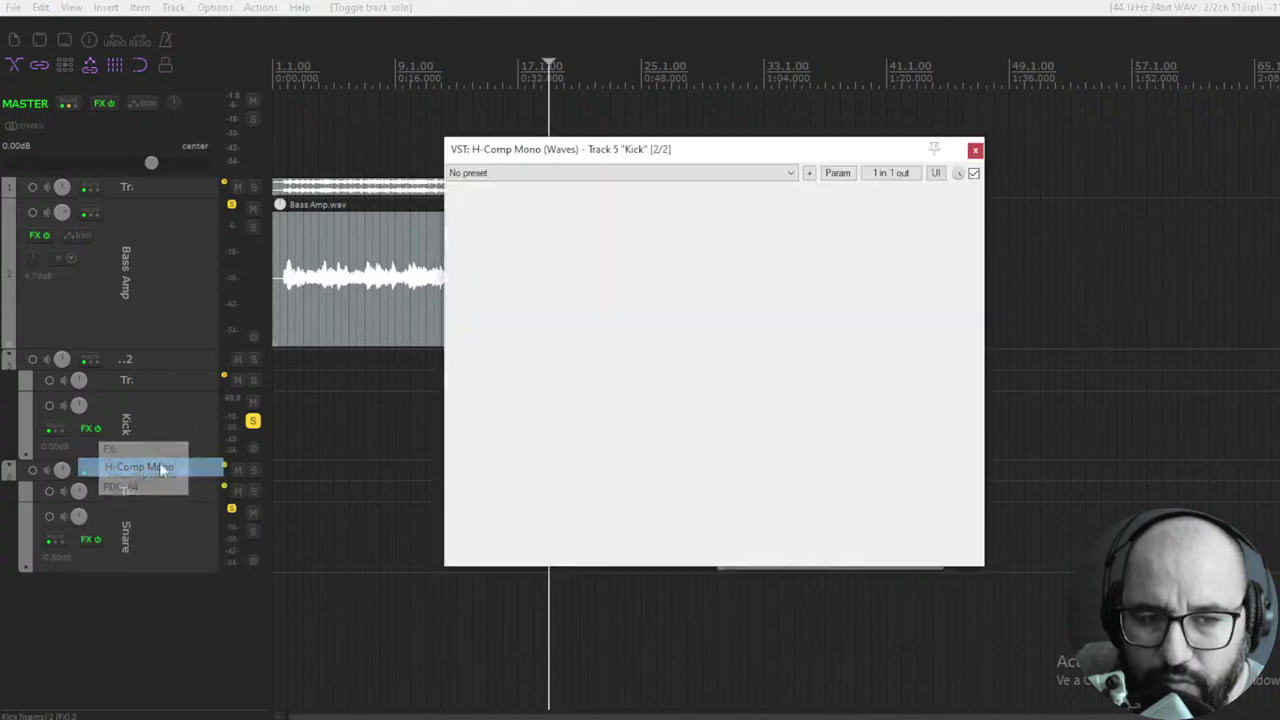
pyautogui.moveTo(787, 152); pyautogui.dragTo(852, 175)
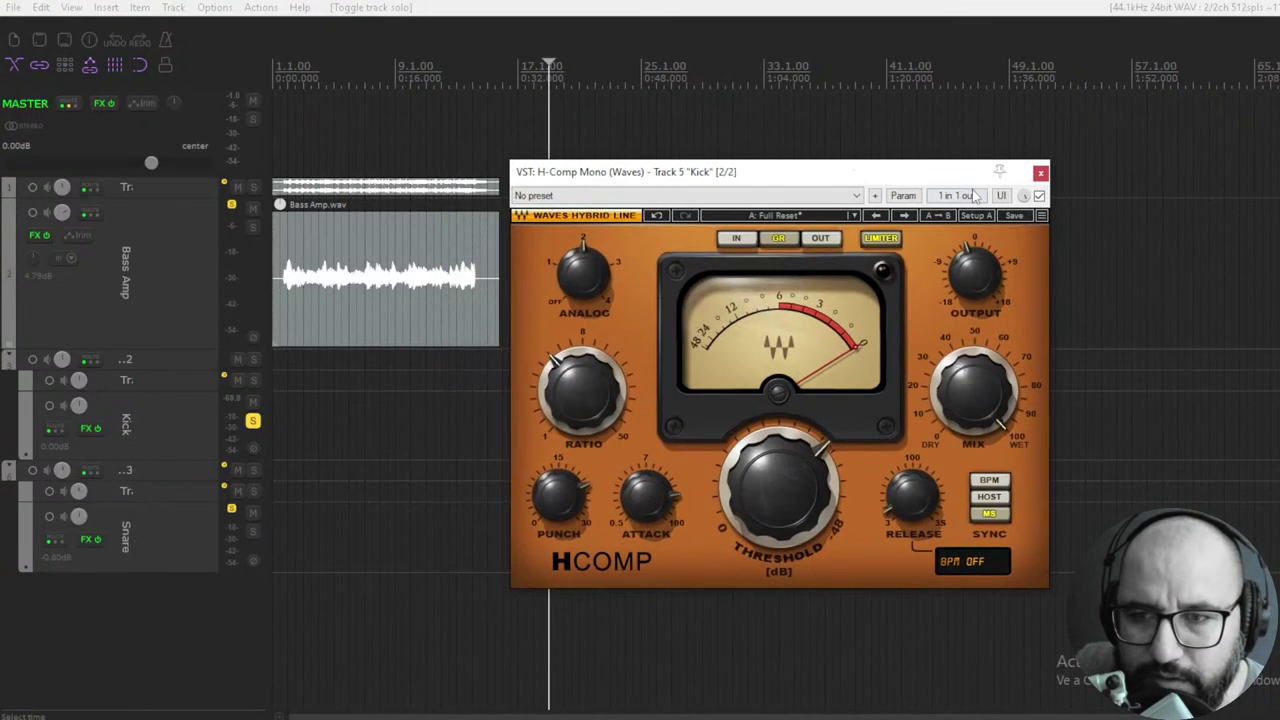
pyautogui.click(1039, 196)
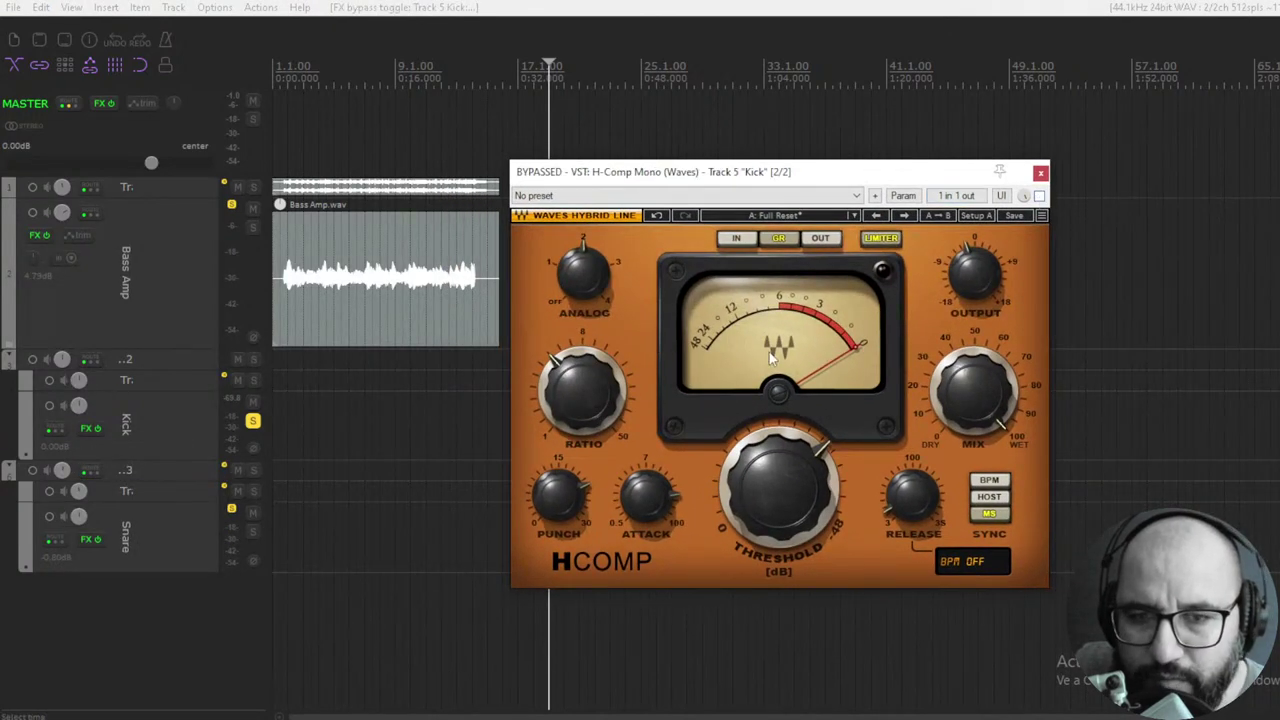
pyautogui.press('space')
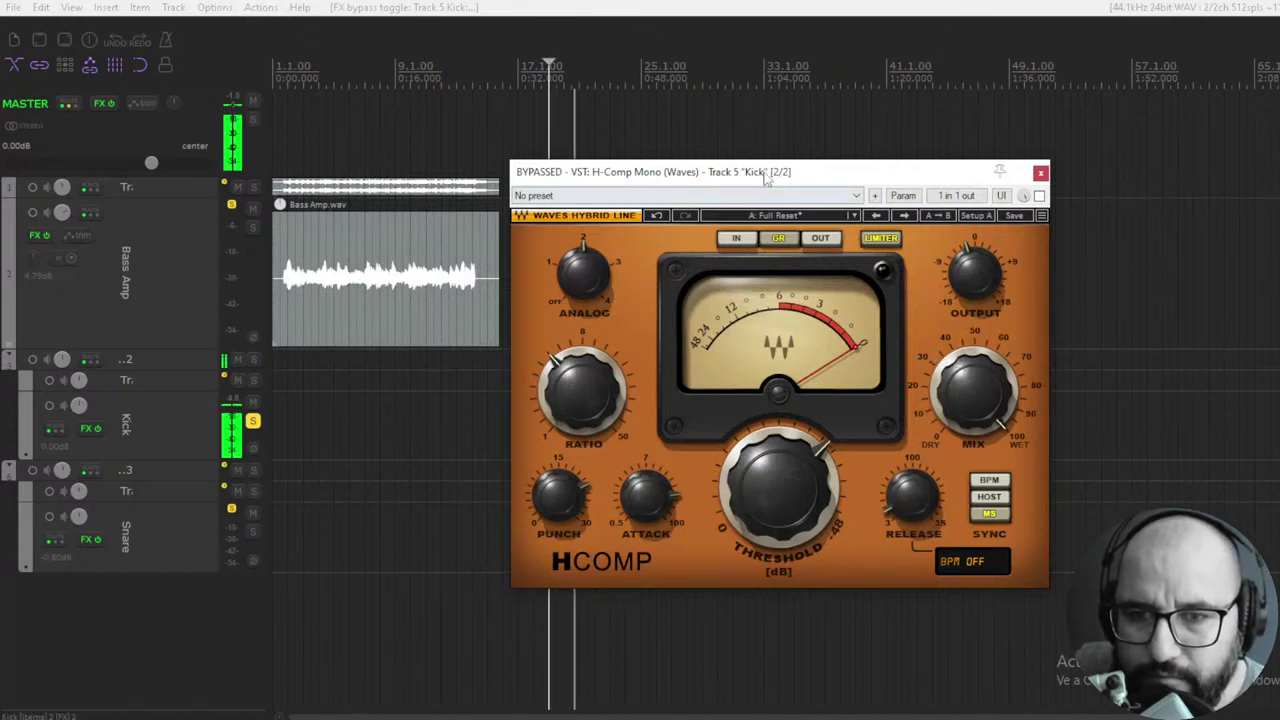
# Step: Move the H-Comp window aside to reveal the Kick clip while playing the mix
pyautogui.moveTo(768, 175); pyautogui.dragTo(1040, 211)
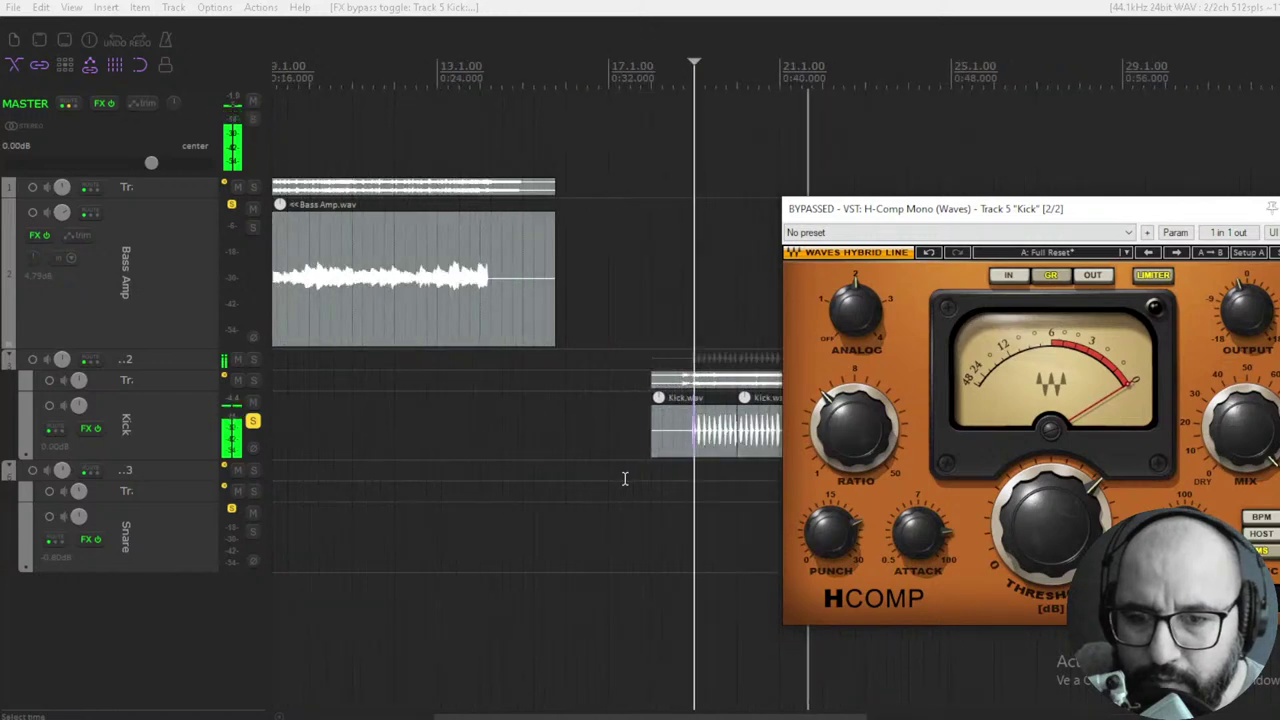
pyautogui.scroll(-3, 403, 491)
pyautogui.scroll(3, 674, 491)
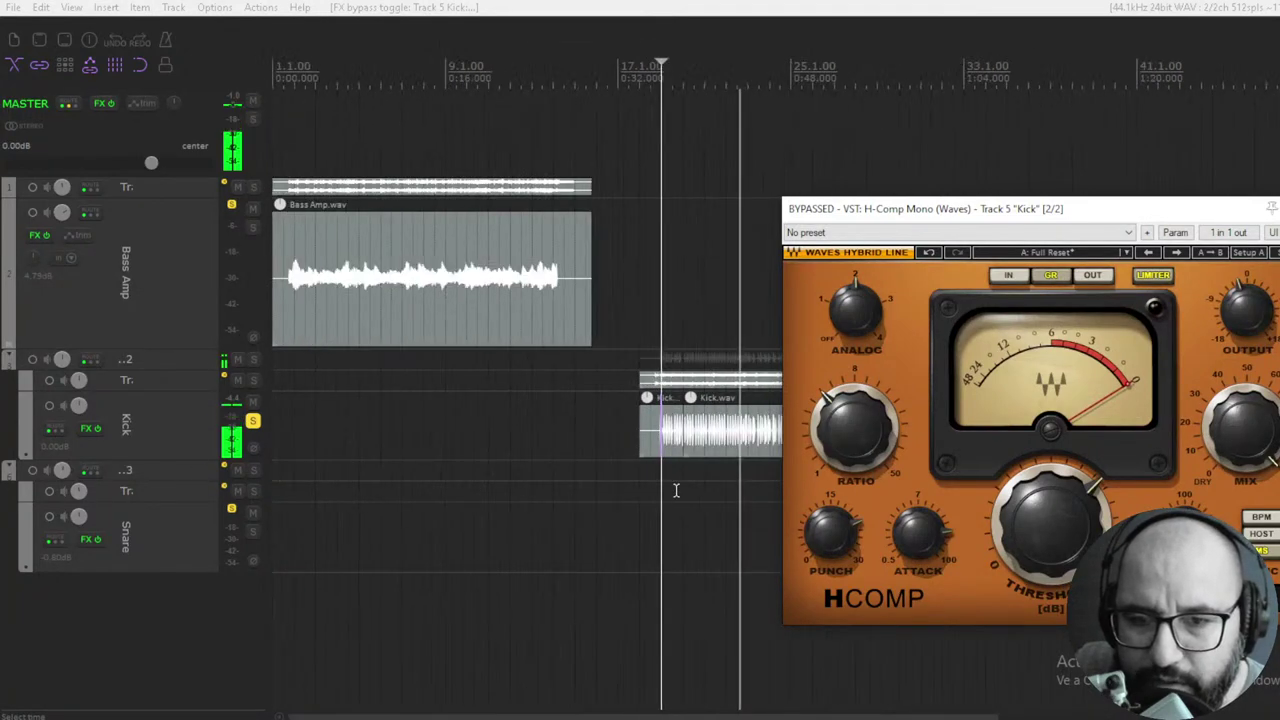
pyautogui.scroll(-3, 675, 490)
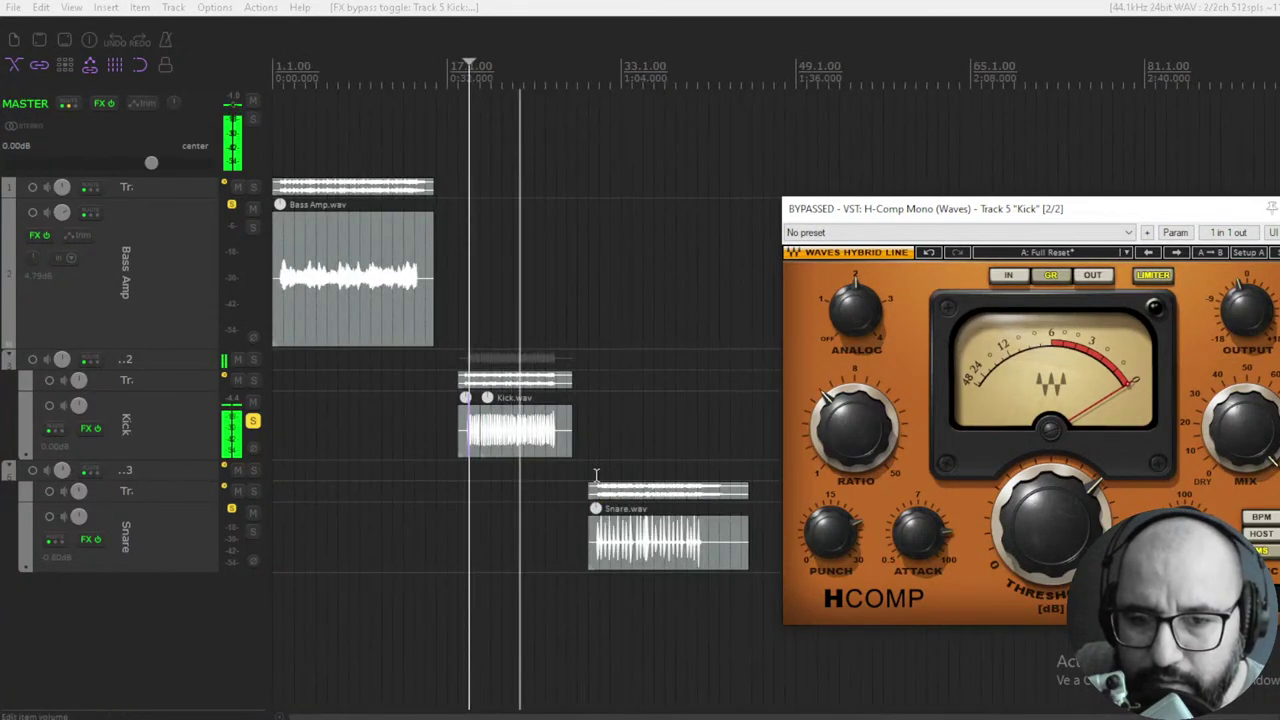
pyautogui.press('space')
pyautogui.scroll(3, 685, 302)
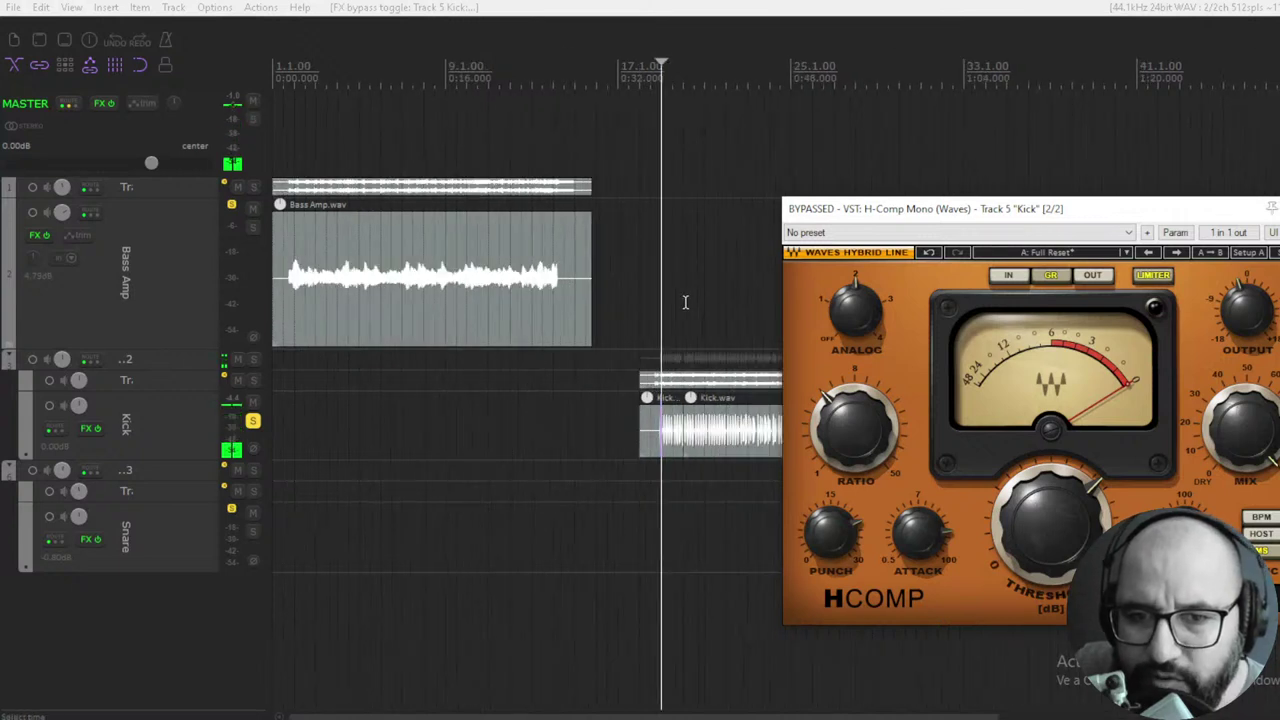
pyautogui.scroll(2, 737, 280)
pyautogui.scroll(-3, 729, 314)
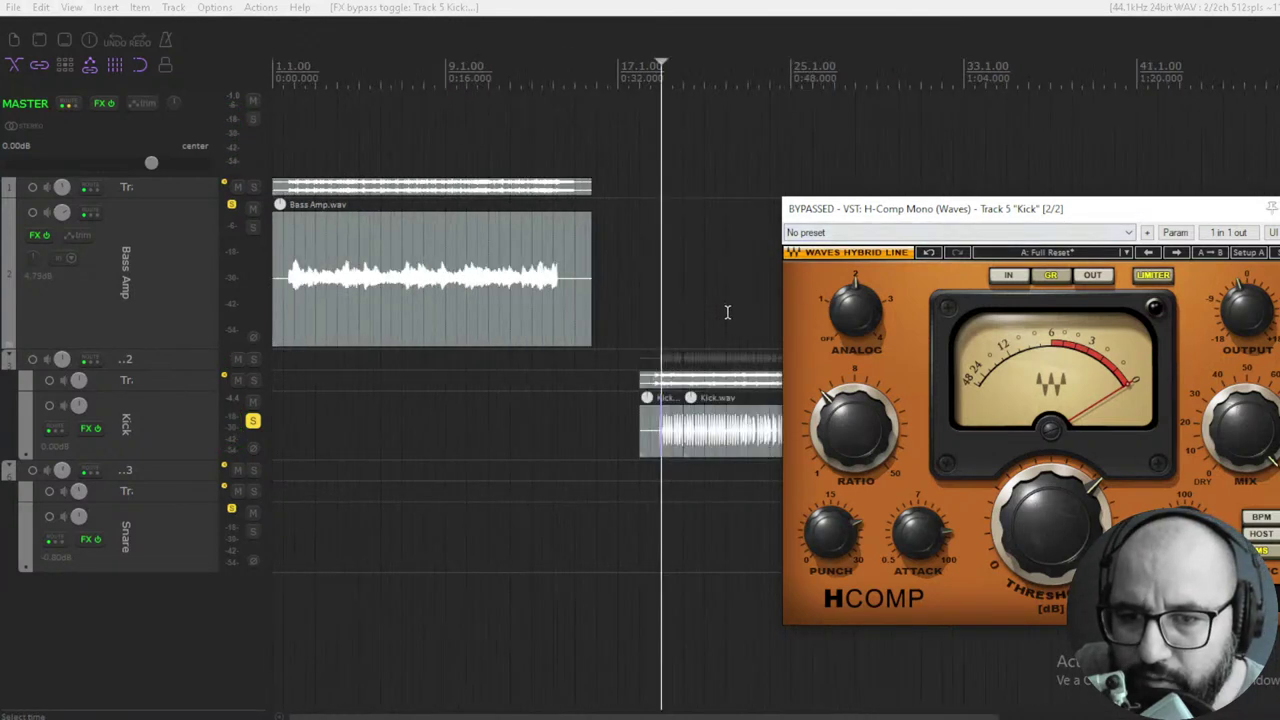
pyautogui.press('space')
# Step: Unsolo Kick, move its H-Comp window left, adjust attack and set the ratio to about 4.45
pyautogui.click(253, 422)
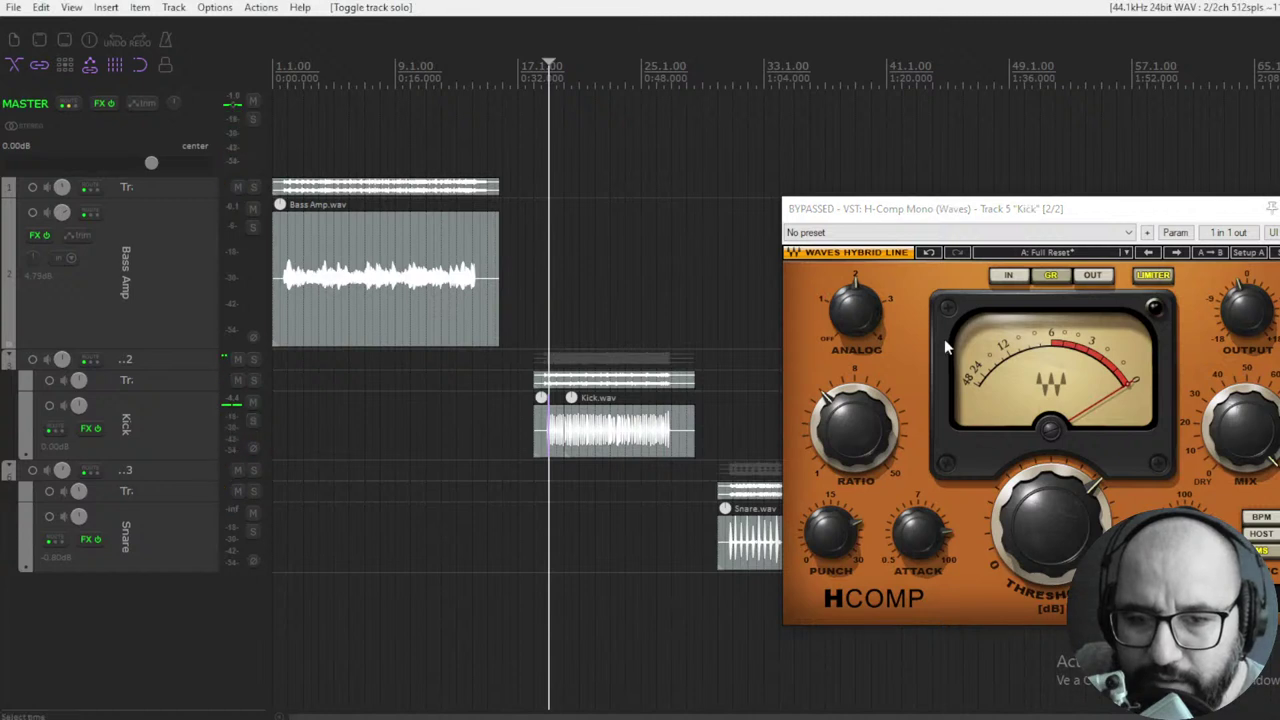
pyautogui.moveTo(983, 218); pyautogui.dragTo(655, 230)
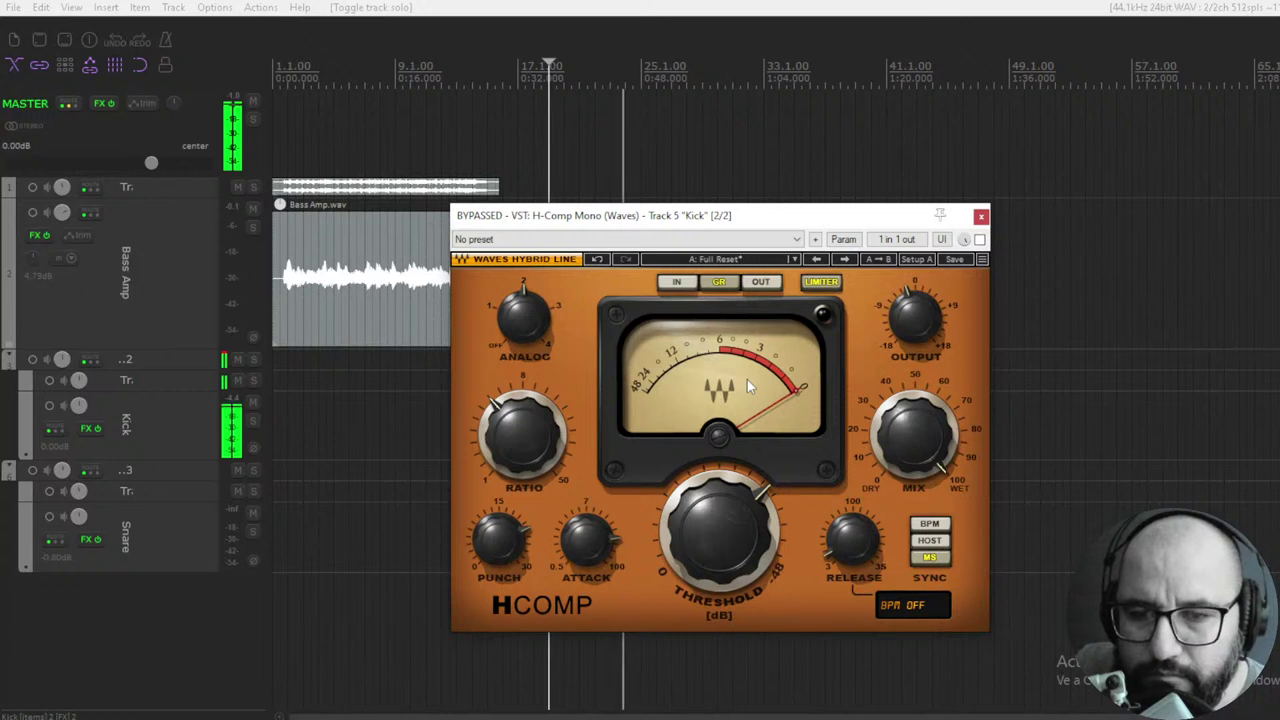
pyautogui.press('space')
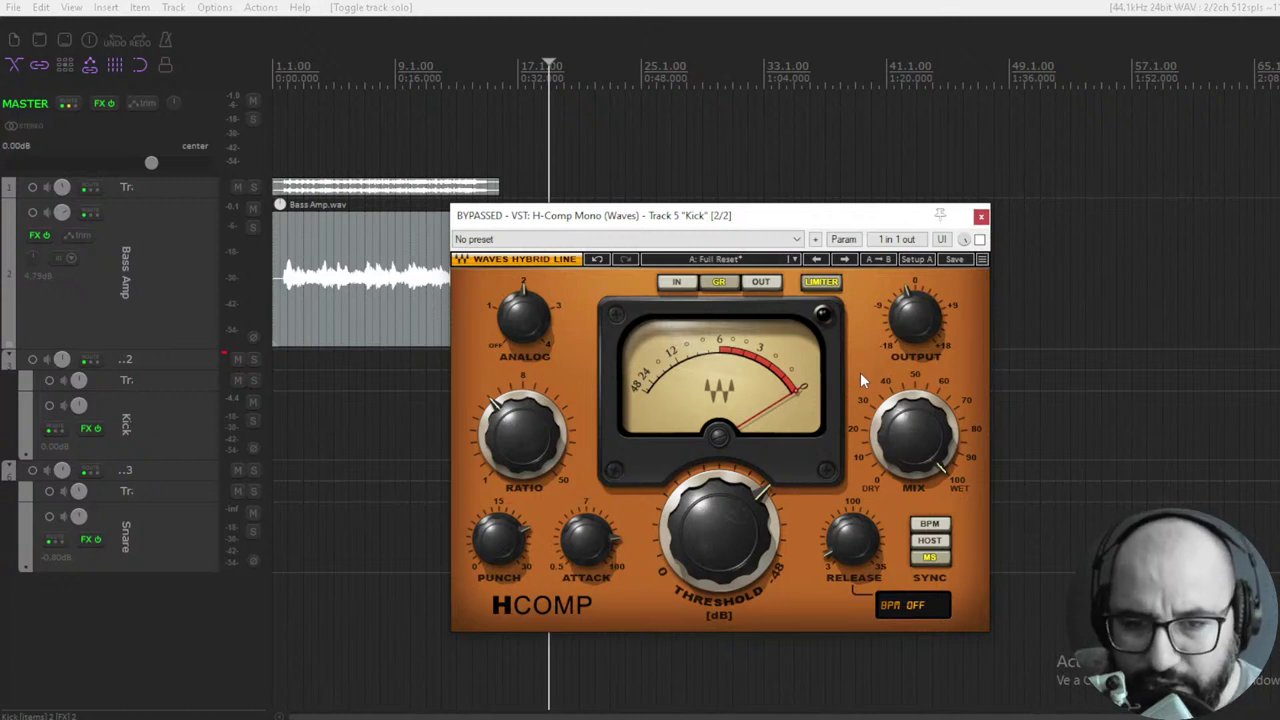
pyautogui.click(588, 542)
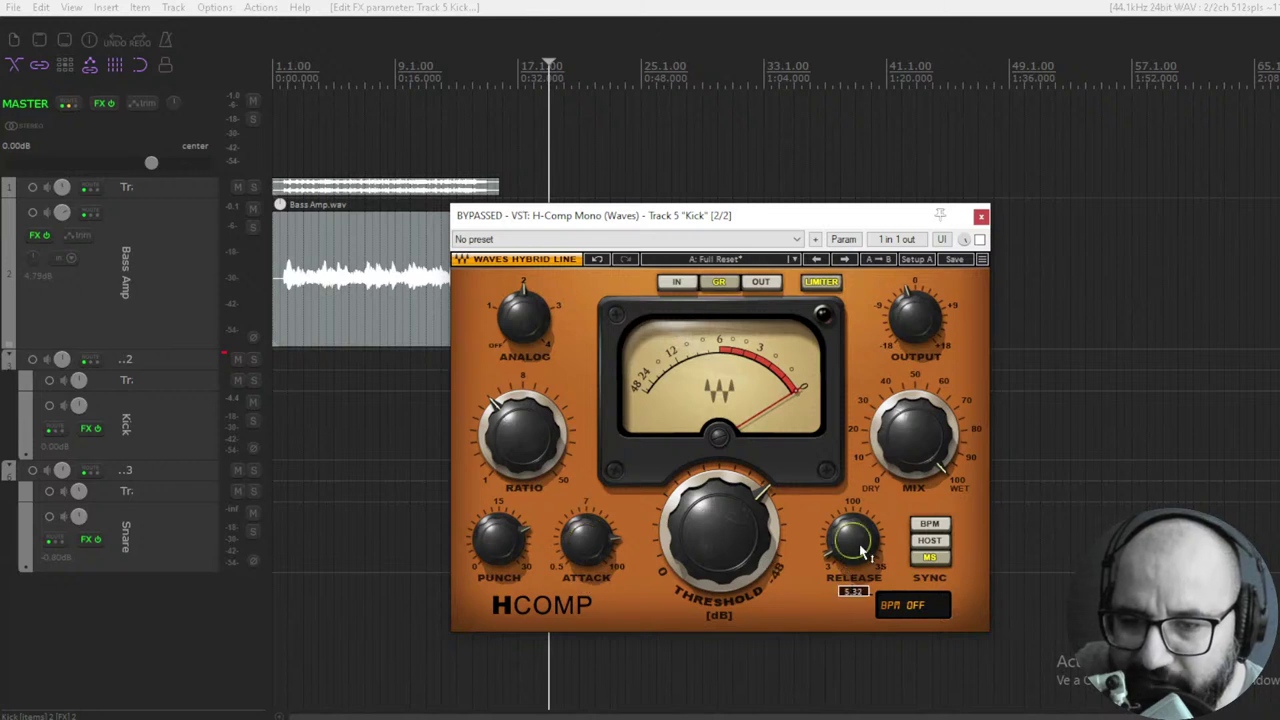
pyautogui.click(522, 435)
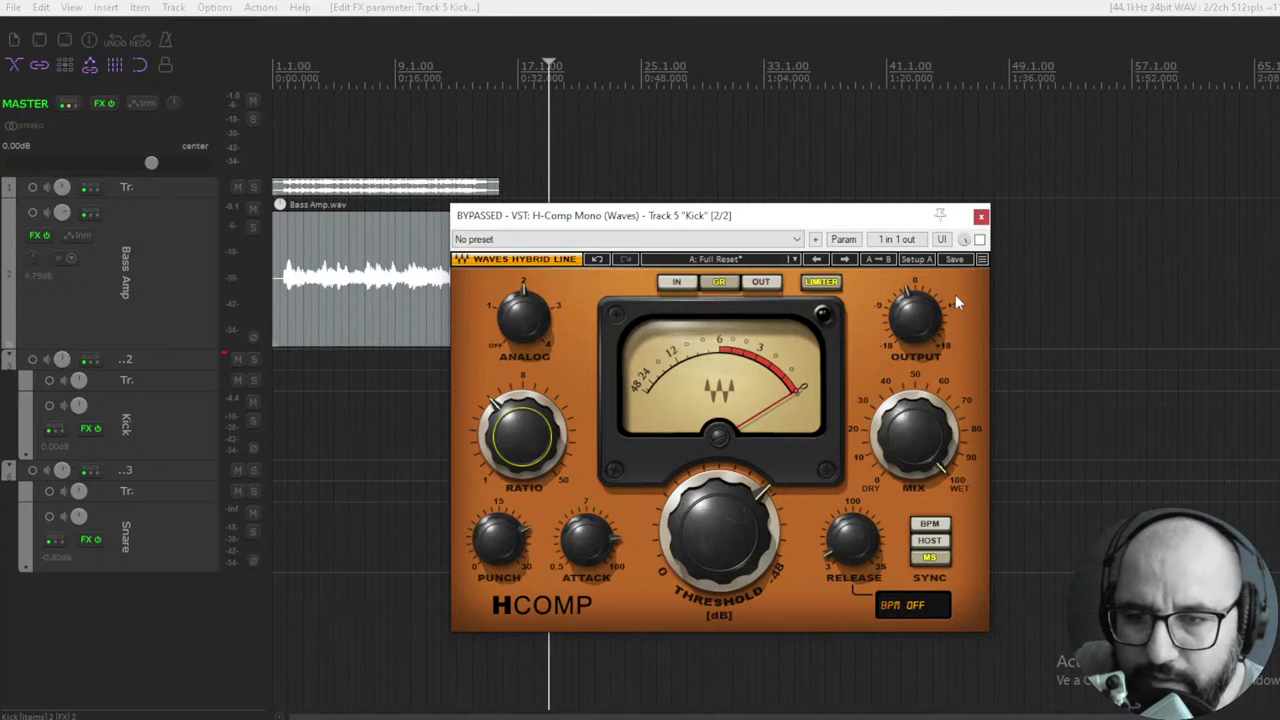
# Step: Solo Kick, enable its H-Comp and raise Punch to 22.4, comparing against bypass
pyautogui.click(253, 421)
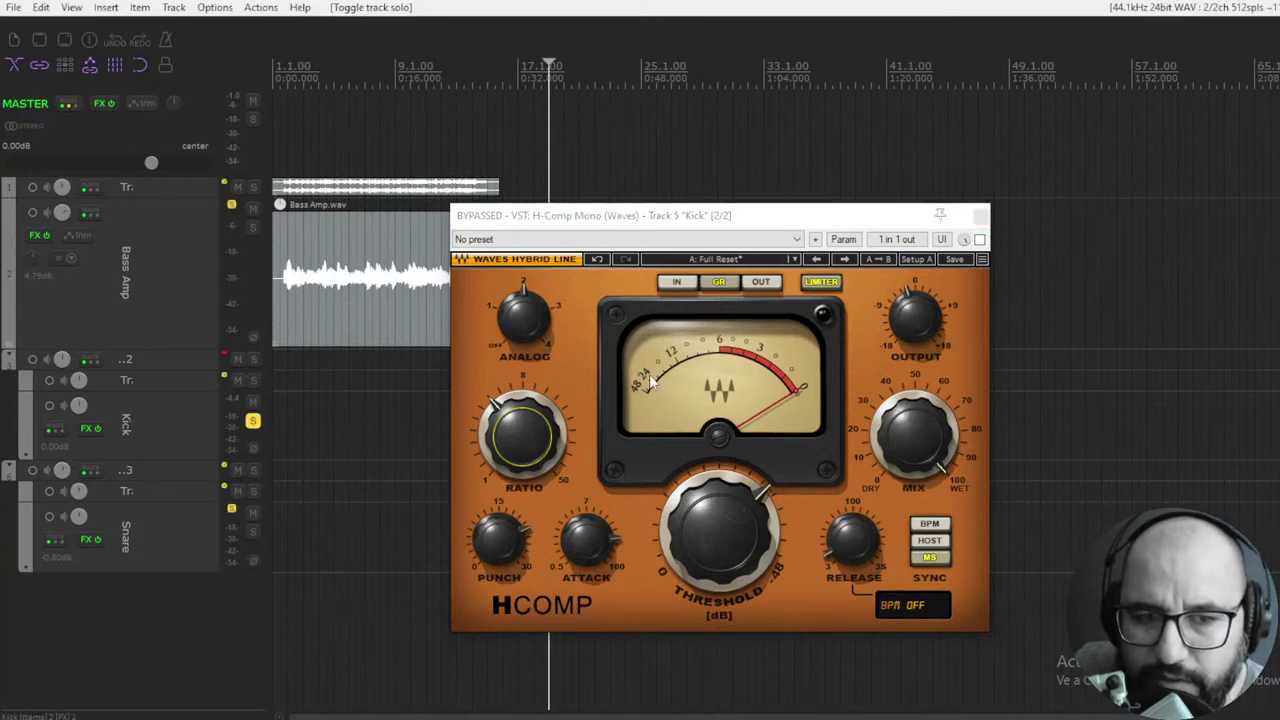
pyautogui.press('space')
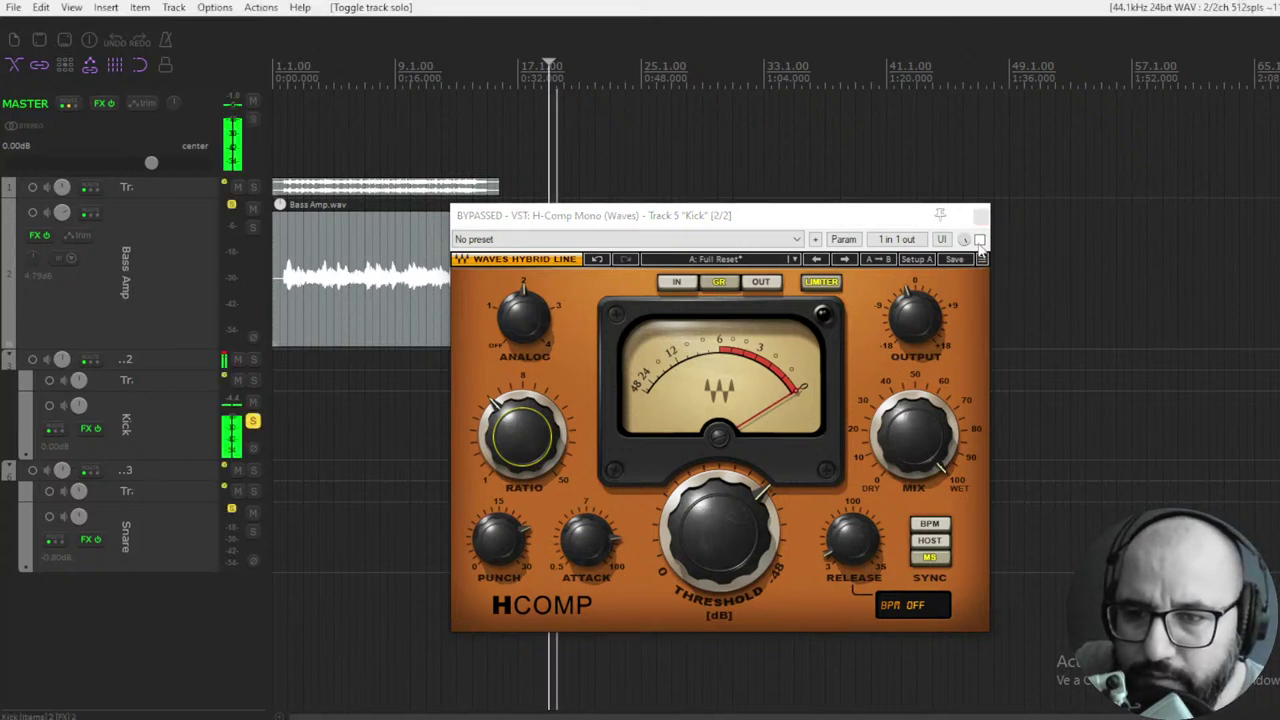
pyautogui.click(979, 239)
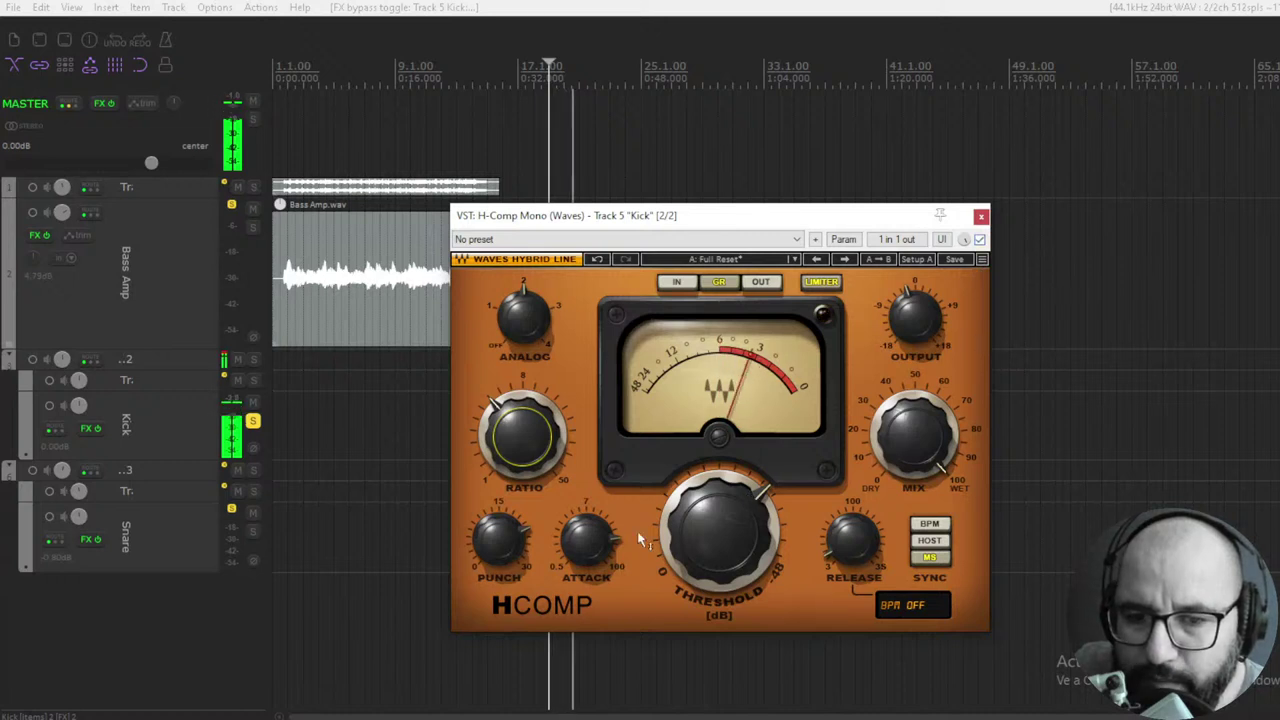
pyautogui.moveTo(498, 540); pyautogui.dragTo(507, 560)
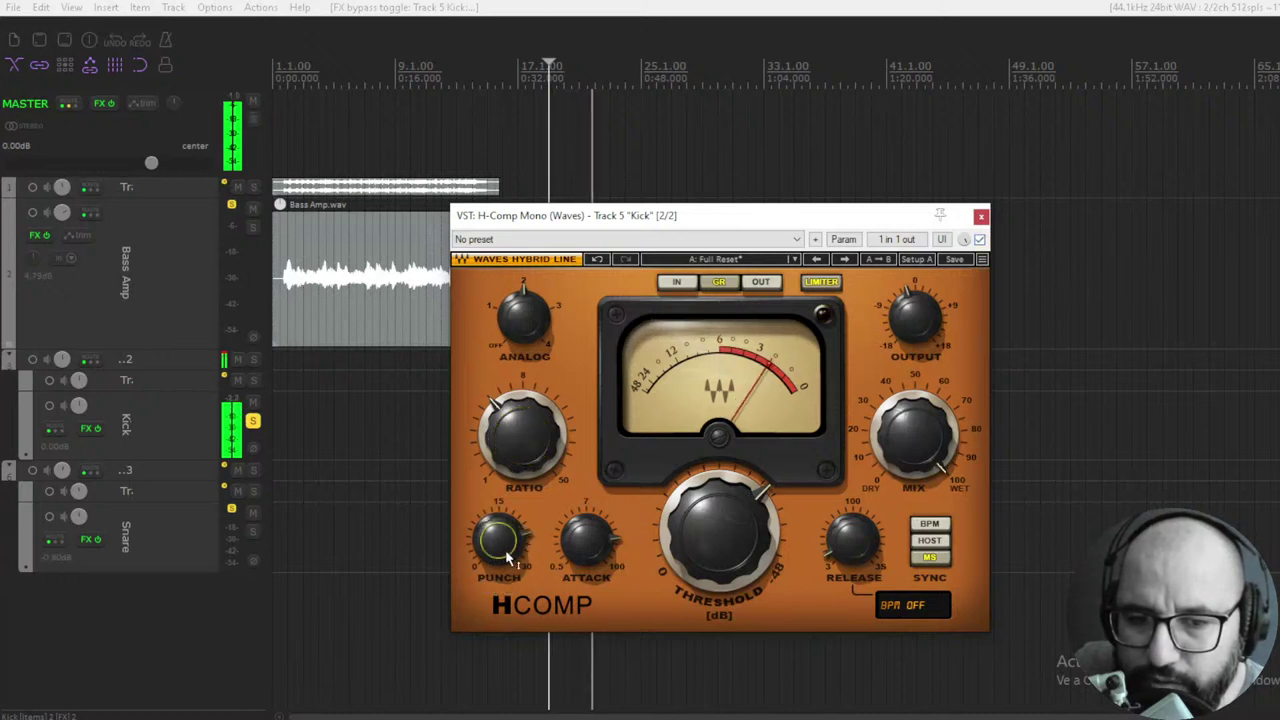
pyautogui.click(979, 239)
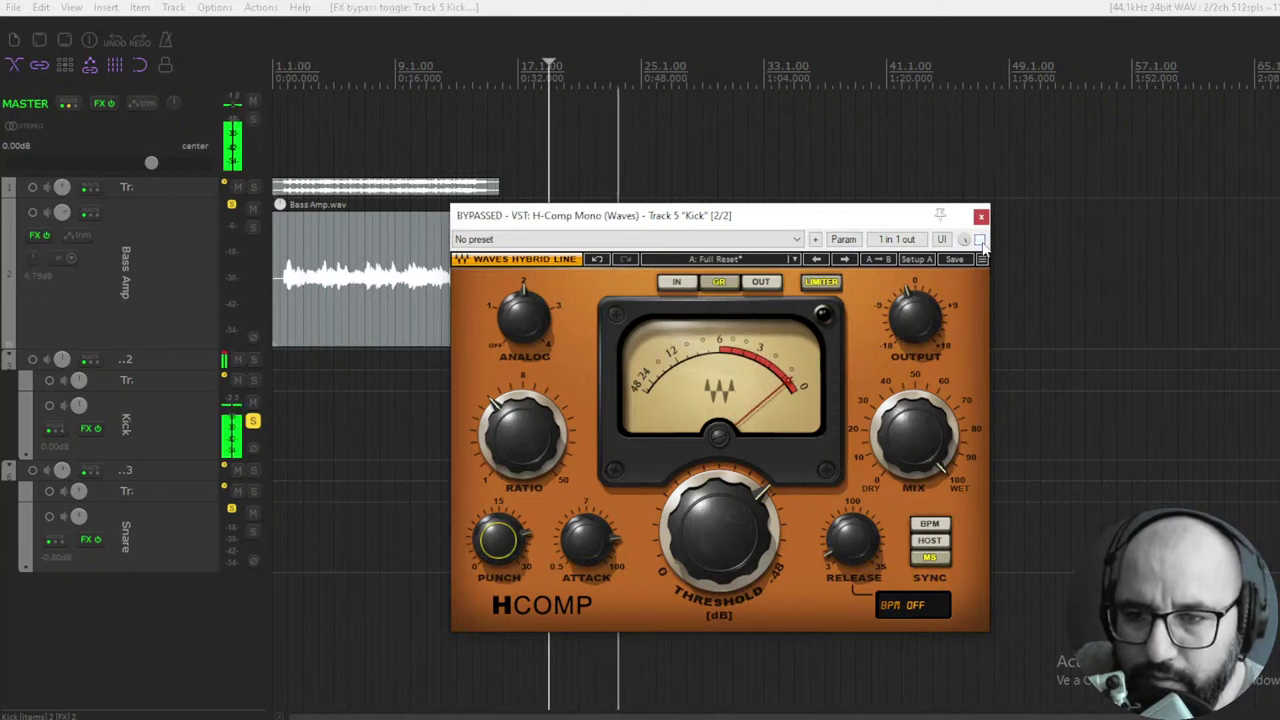
pyautogui.click(979, 239)
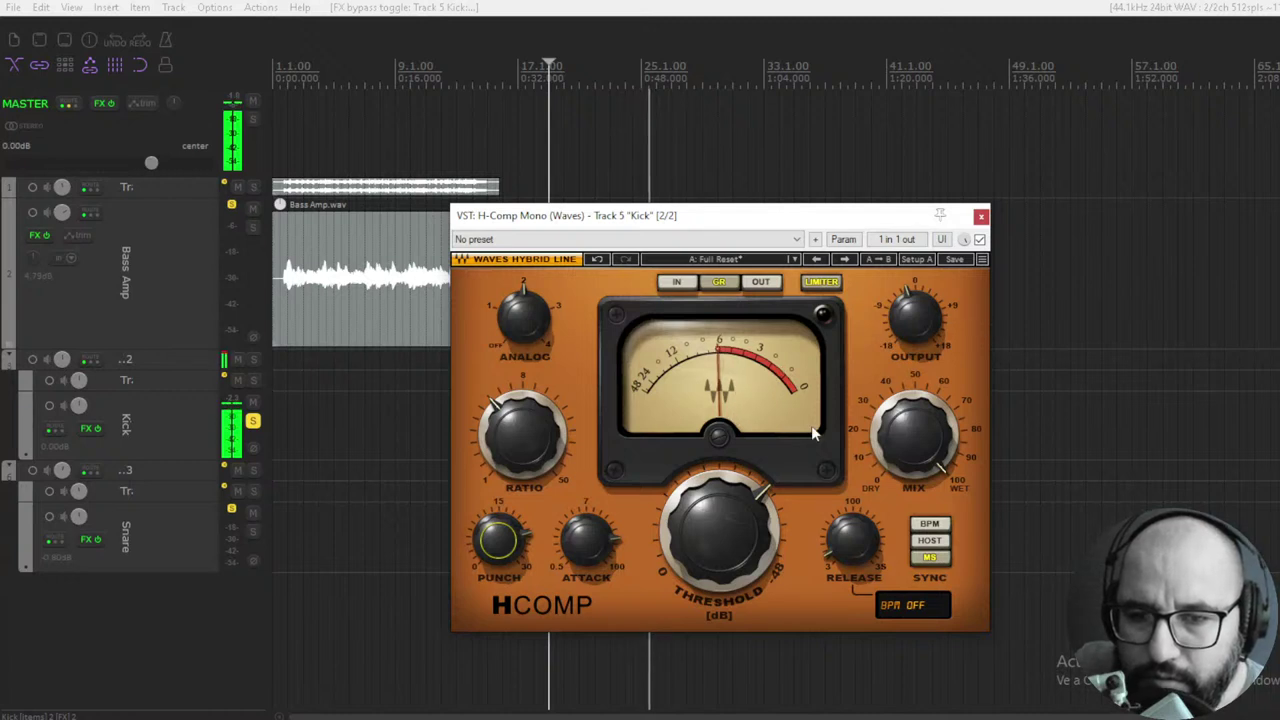
# Step: Lower the Kick H-Comp output to -2.1 dB, comparing against bypass, and leave it enabled
pyautogui.press('space')
pyautogui.click(733, 517)
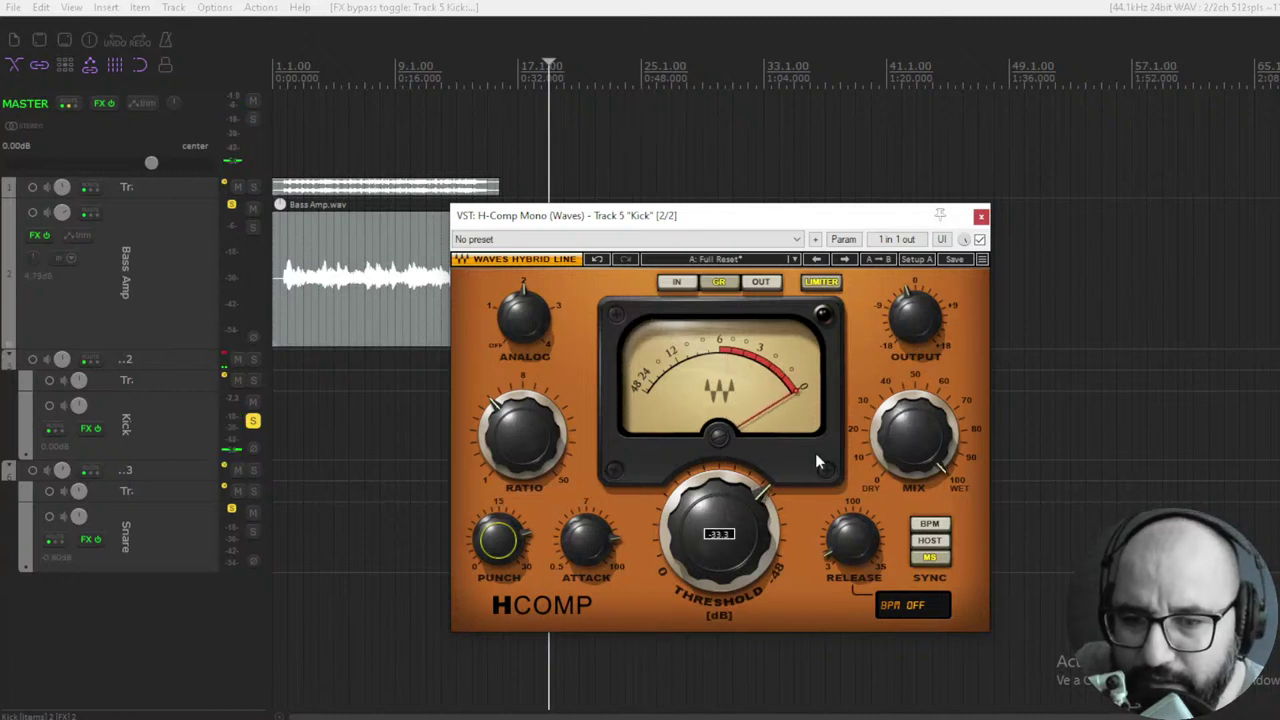
pyautogui.press('space')
pyautogui.click(979, 239)
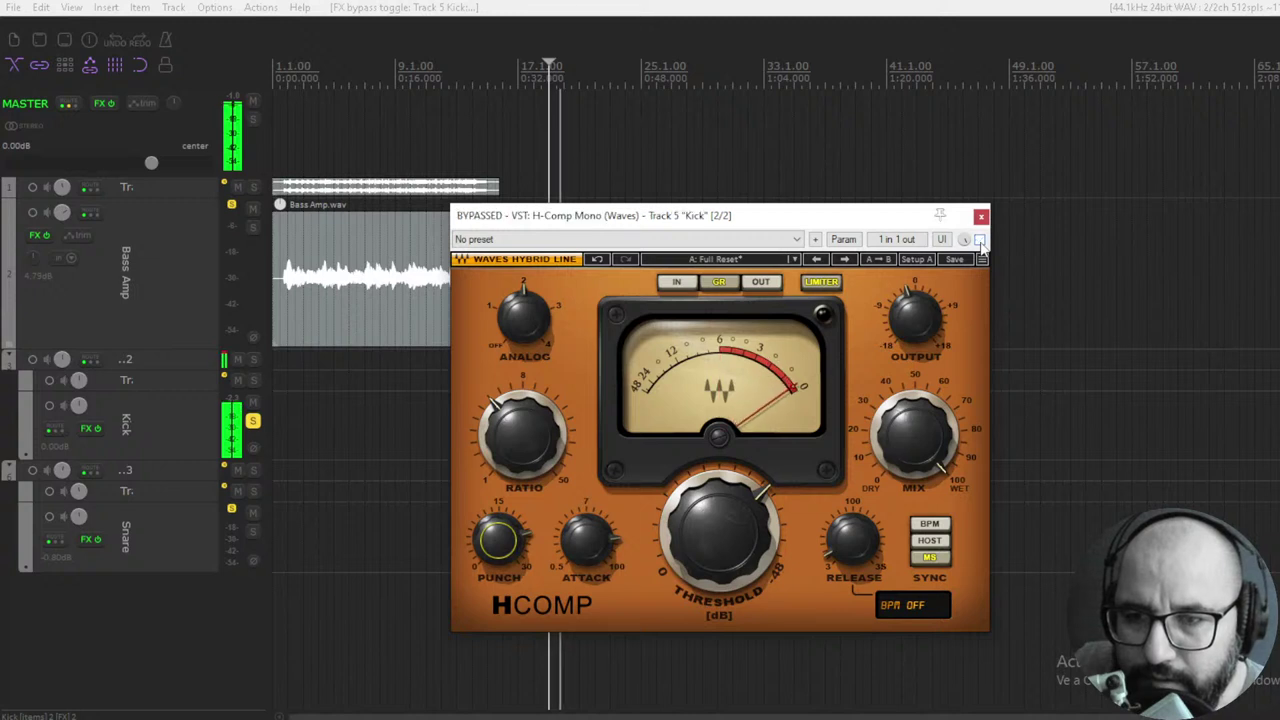
pyautogui.moveTo(913, 318); pyautogui.dragTo(913, 330)
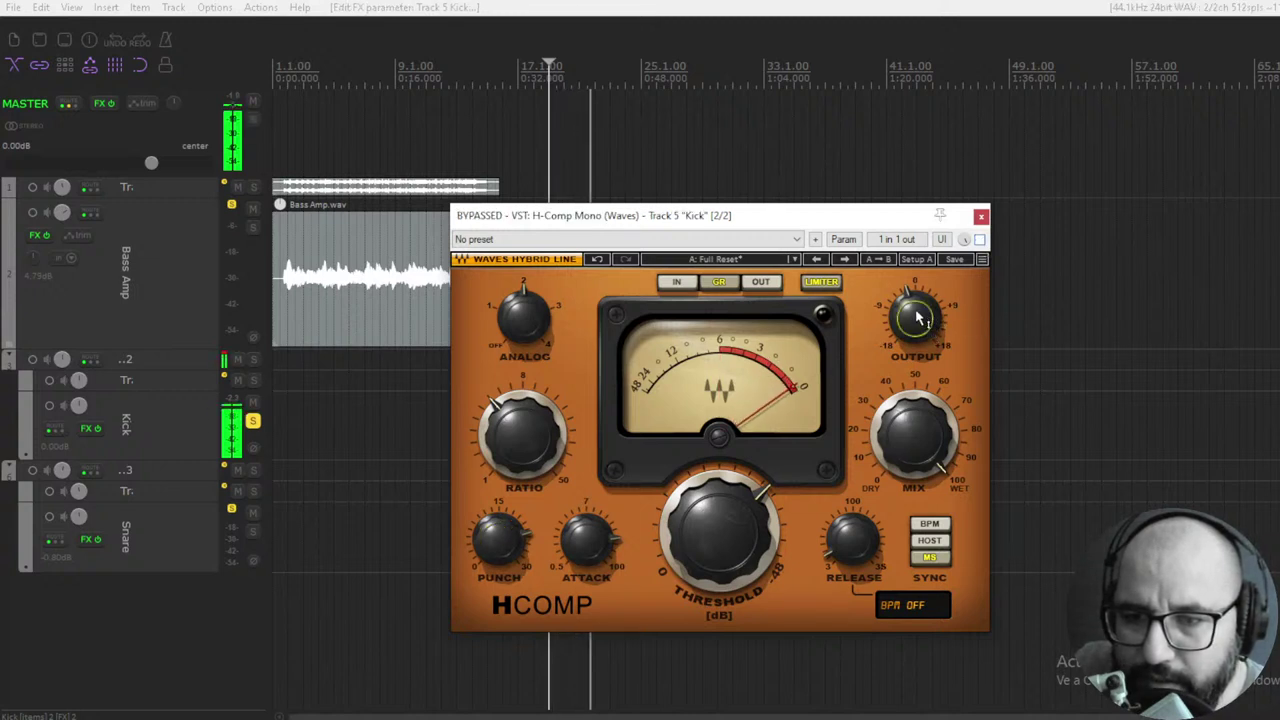
pyautogui.click(979, 239)
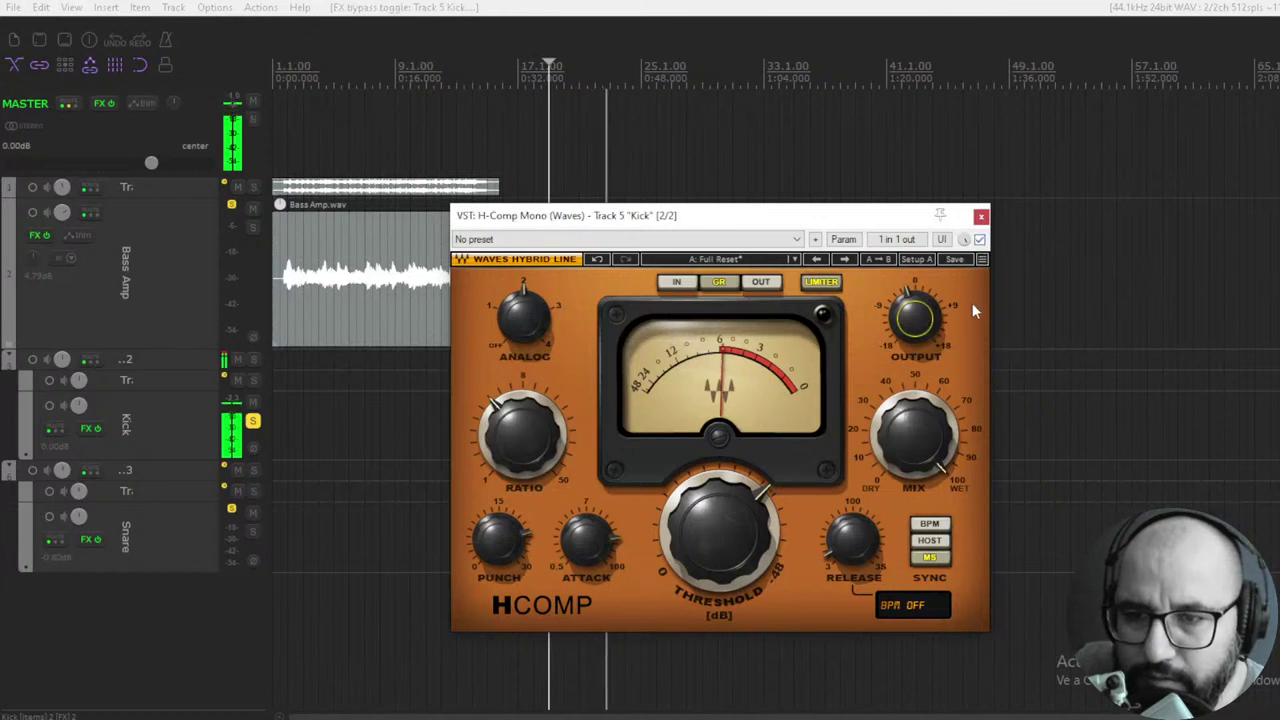
pyautogui.press('space')
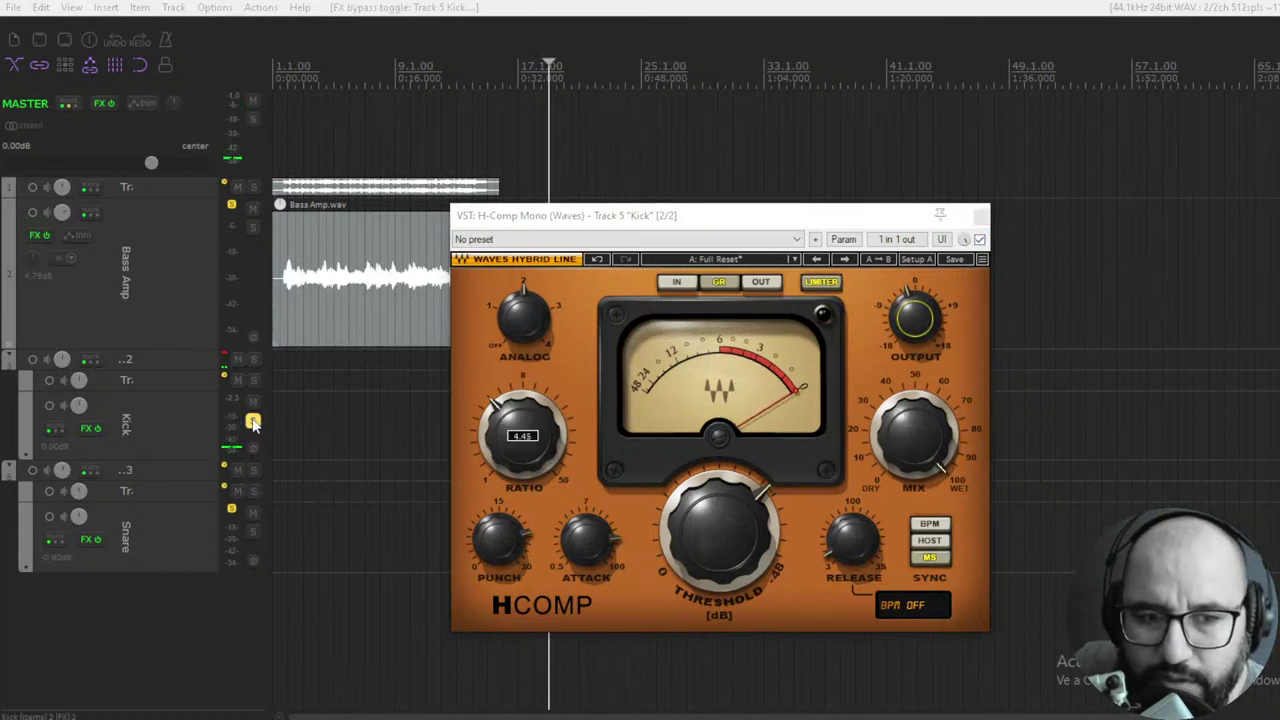
# Step: Unsolo Kick and toggle its H-Comp on and off in the full mix, ending enabled
pyautogui.click(253, 422)
pyautogui.click(979, 239)
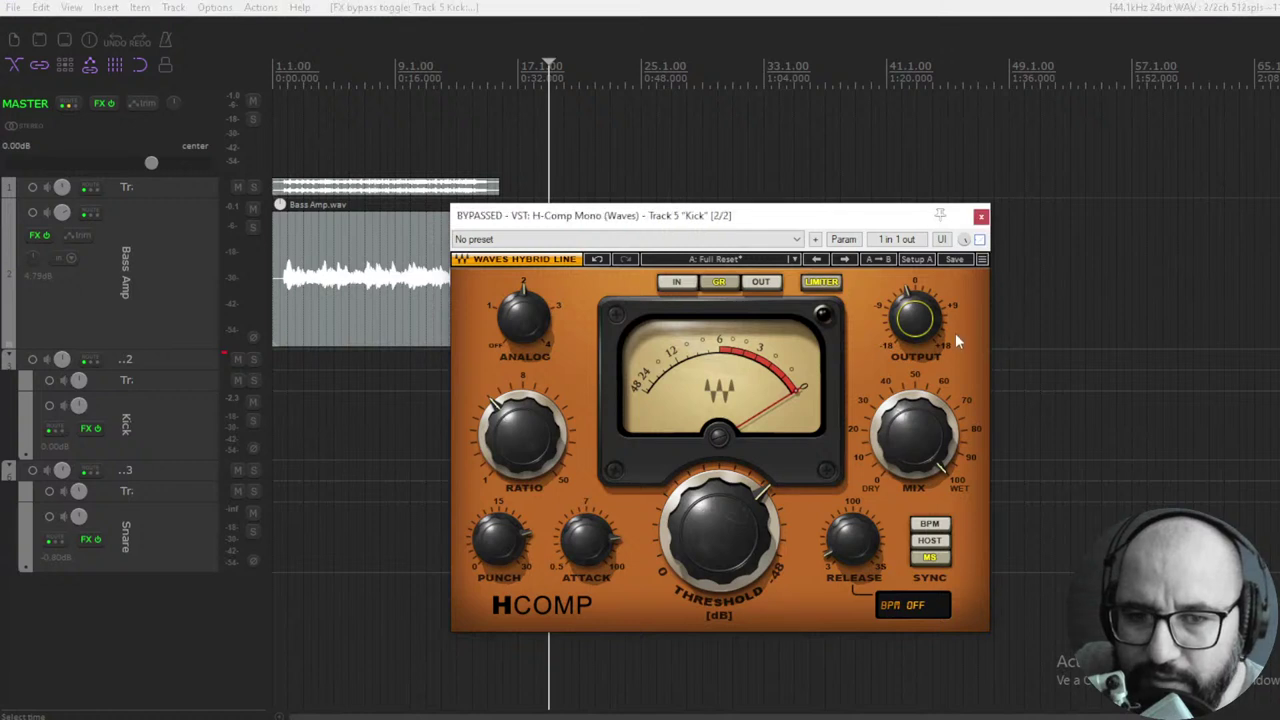
pyautogui.press('space')
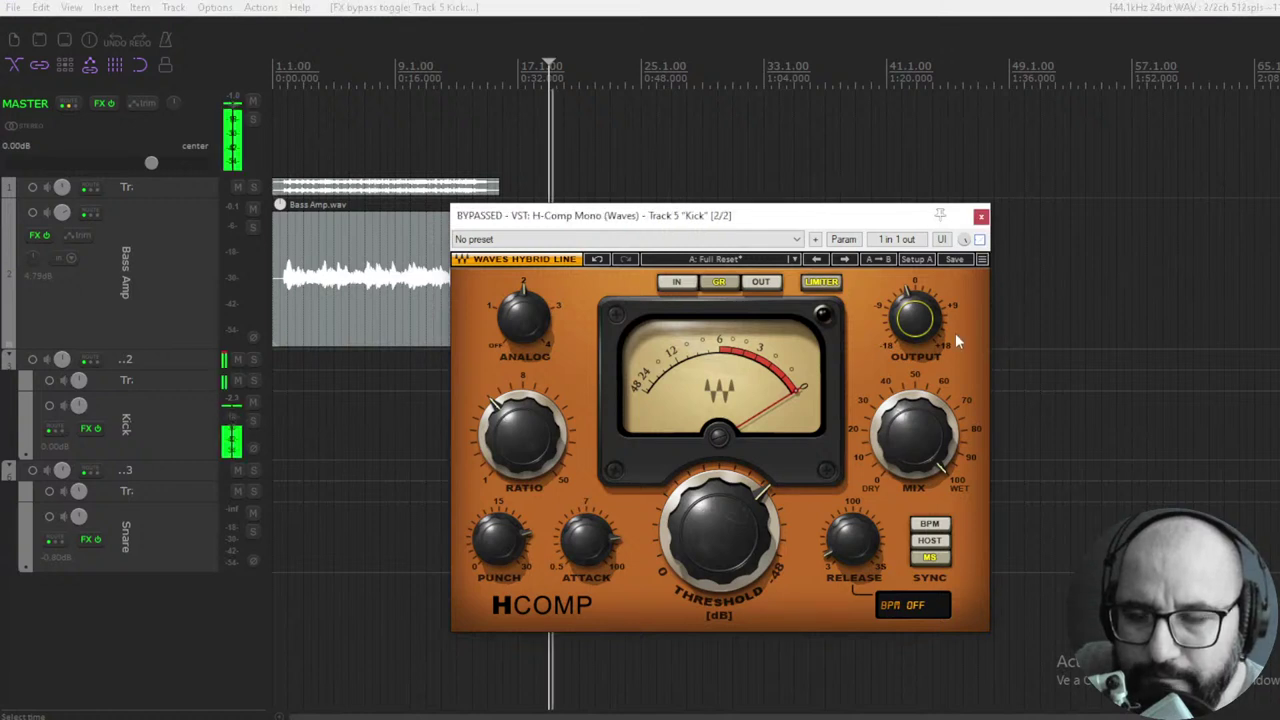
pyautogui.click(980, 240)
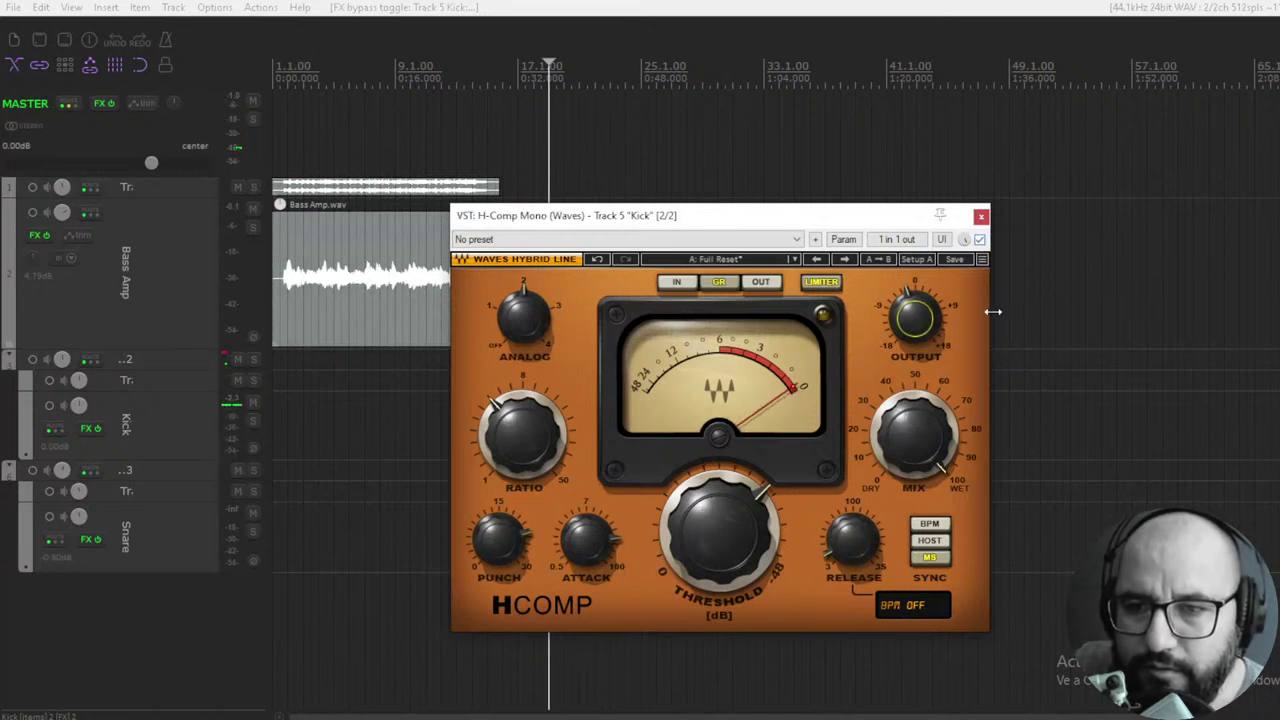
pyautogui.click(978, 241)
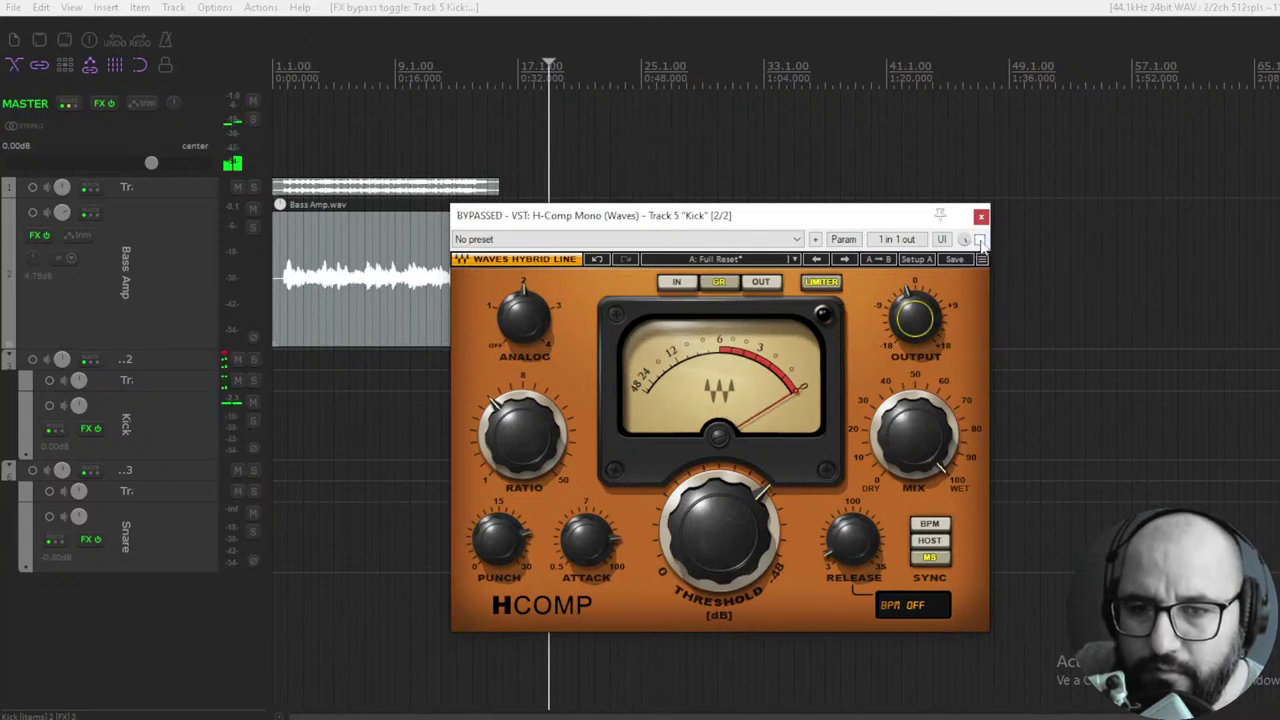
pyautogui.click(979, 240)
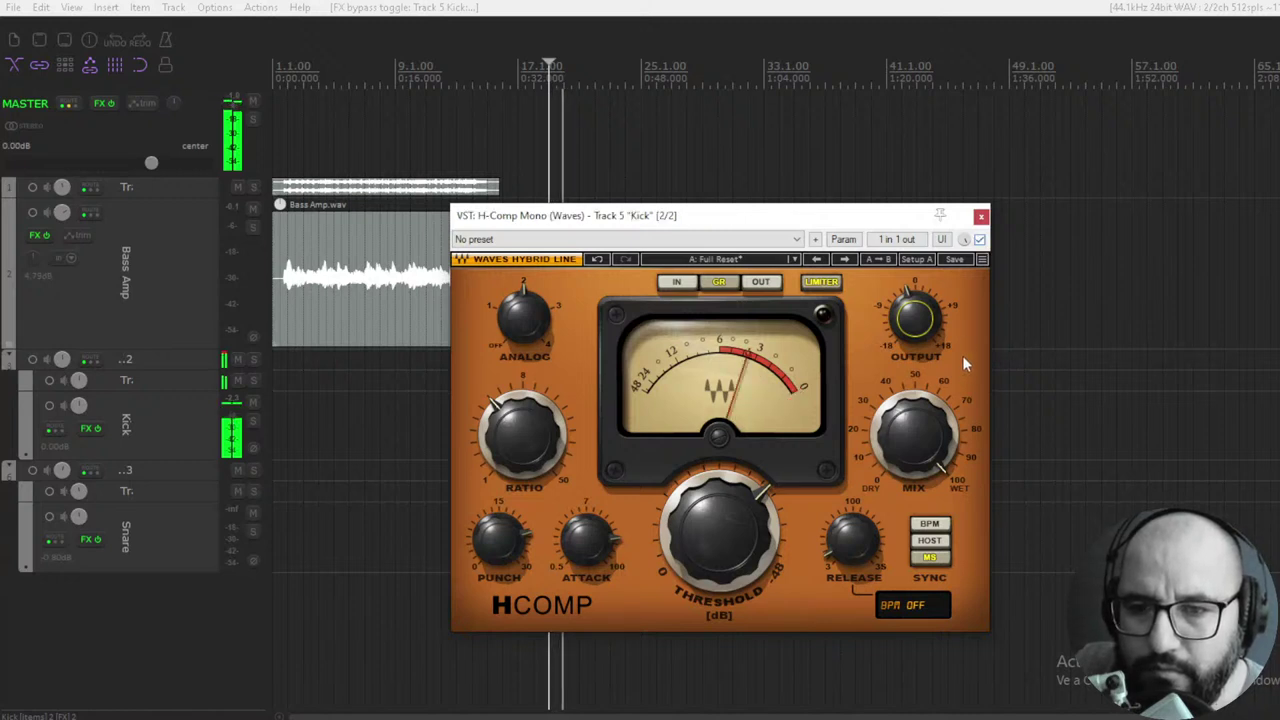
pyautogui.click(979, 240)
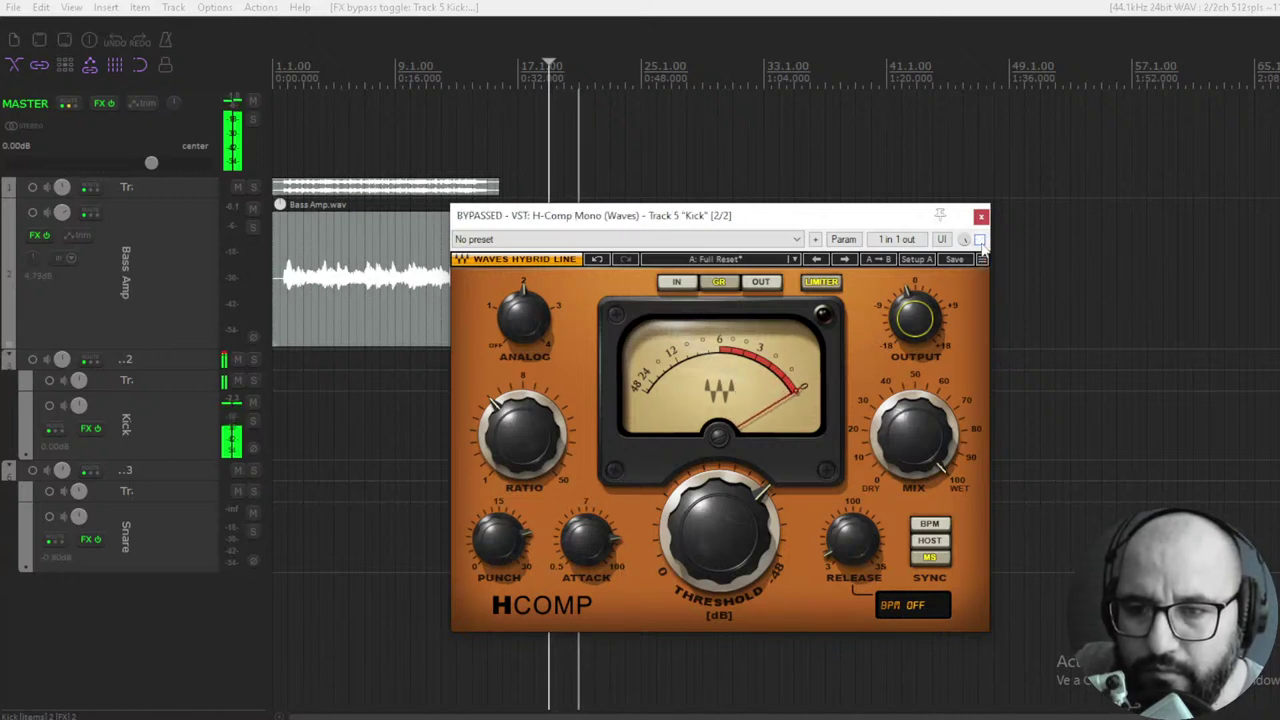
pyautogui.click(979, 240)
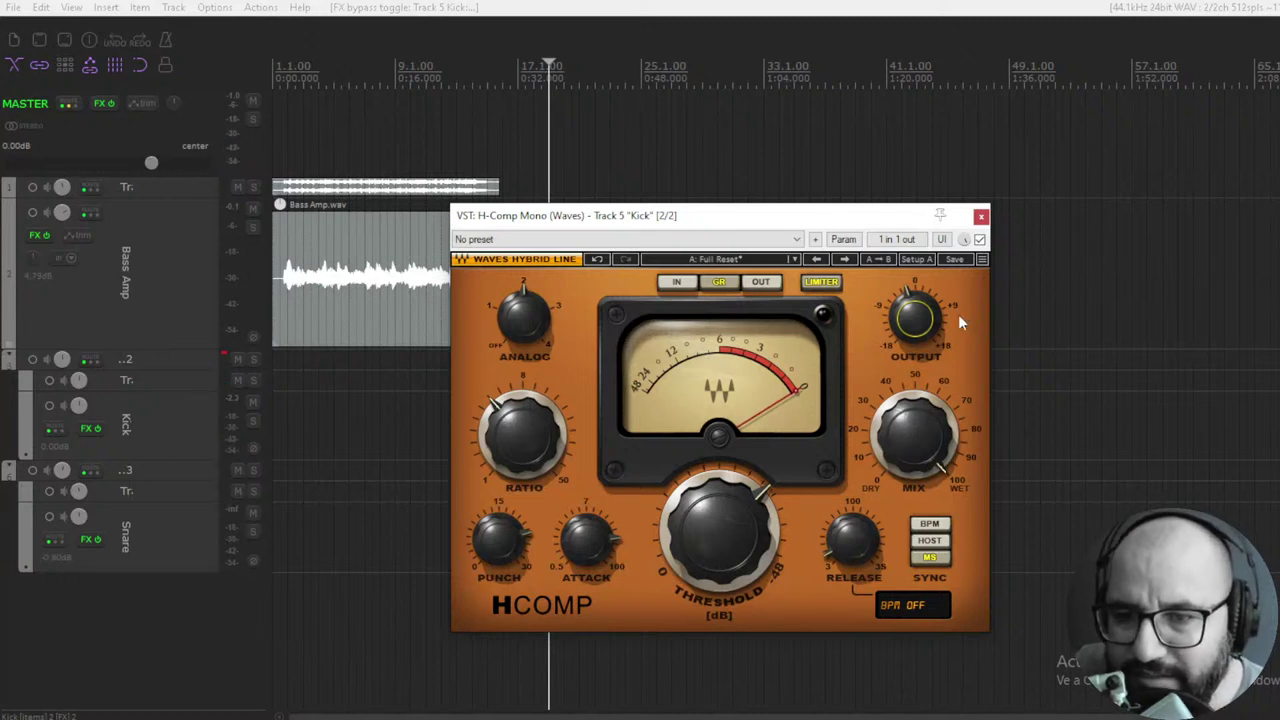
# Step: Close the Kick's H-Comp, insert H-Comp Stereo on the Snare track and reposition its window
pyautogui.click(981, 217)
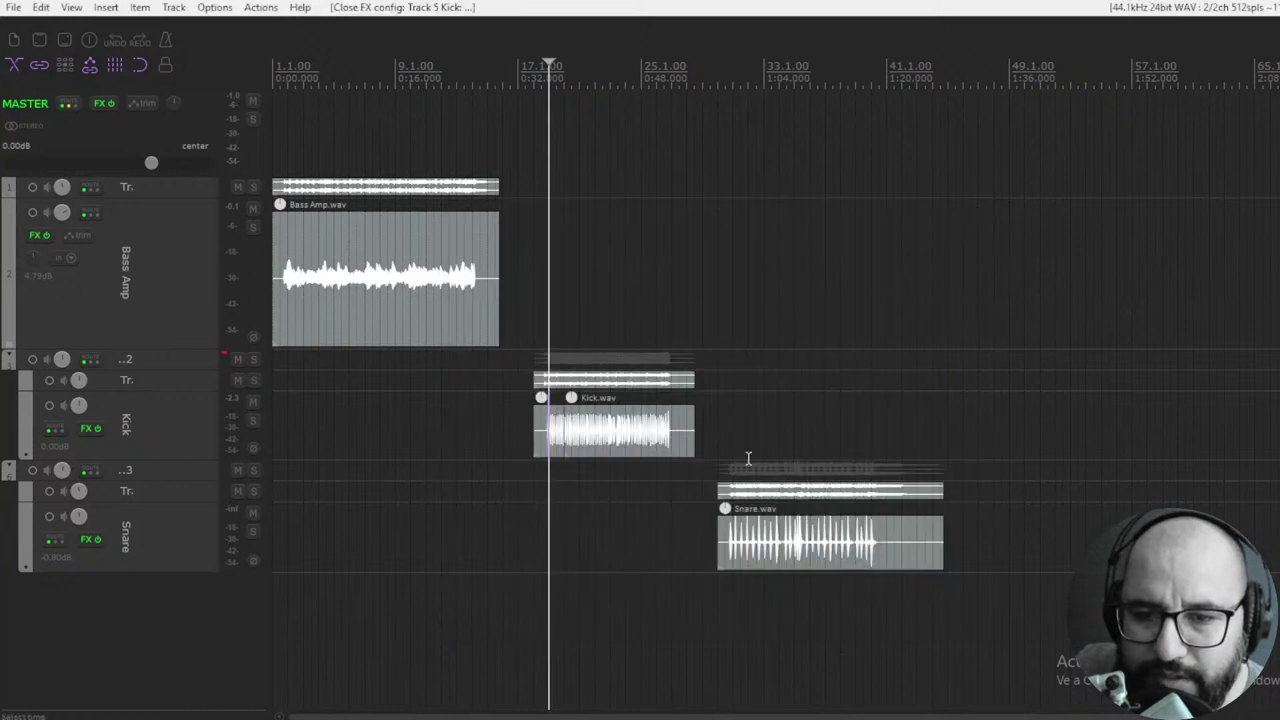
pyautogui.click(732, 532)
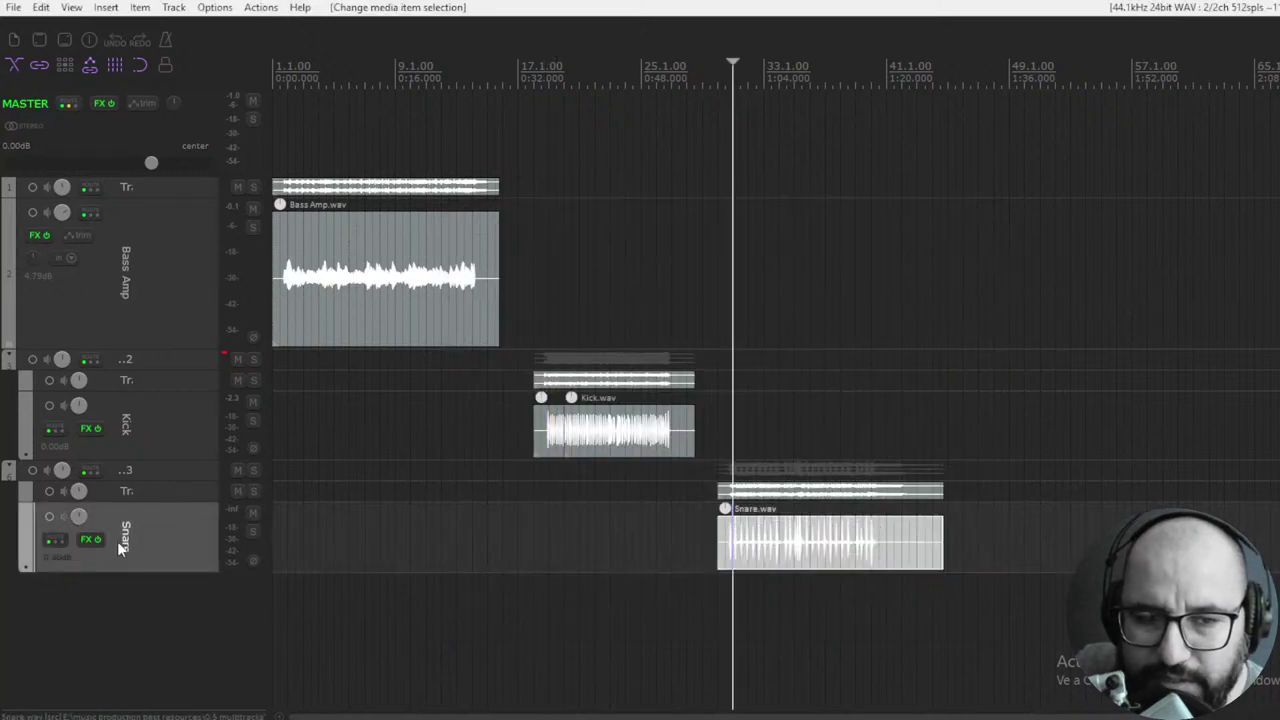
pyautogui.rightClick(85, 540)
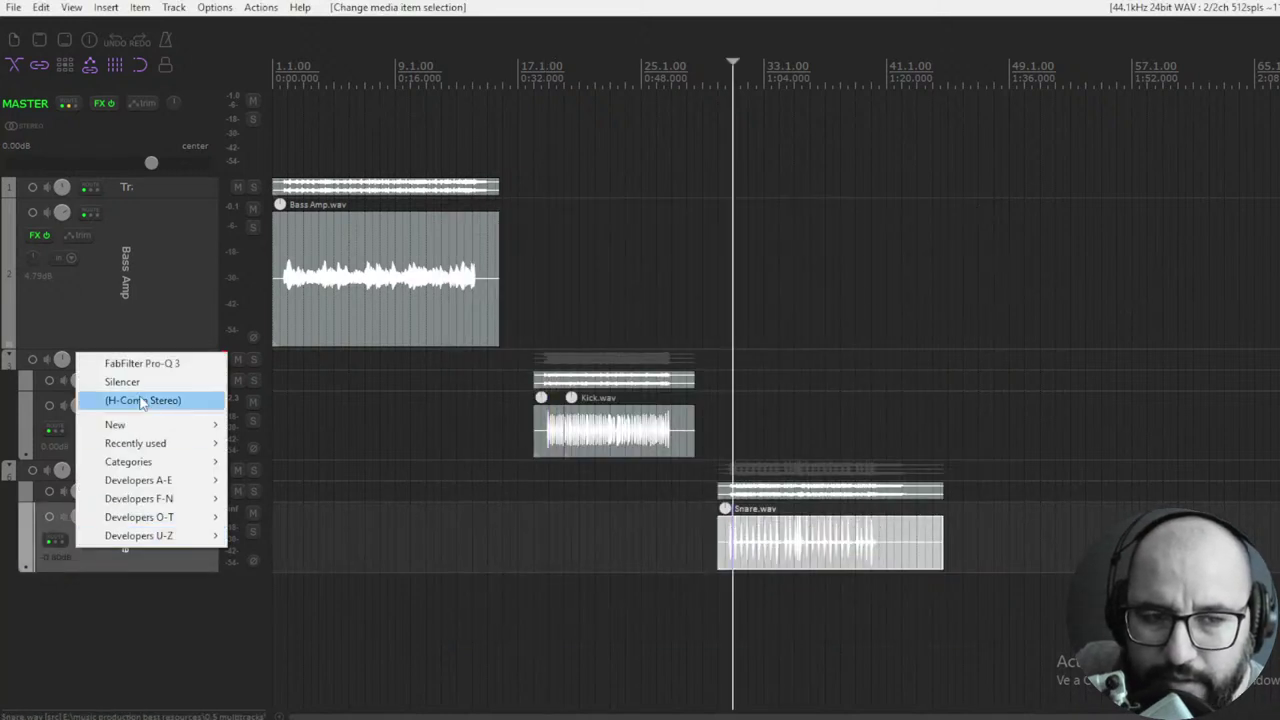
pyautogui.click(140, 400)
pyautogui.moveTo(736, 124); pyautogui.dragTo(831, 188)
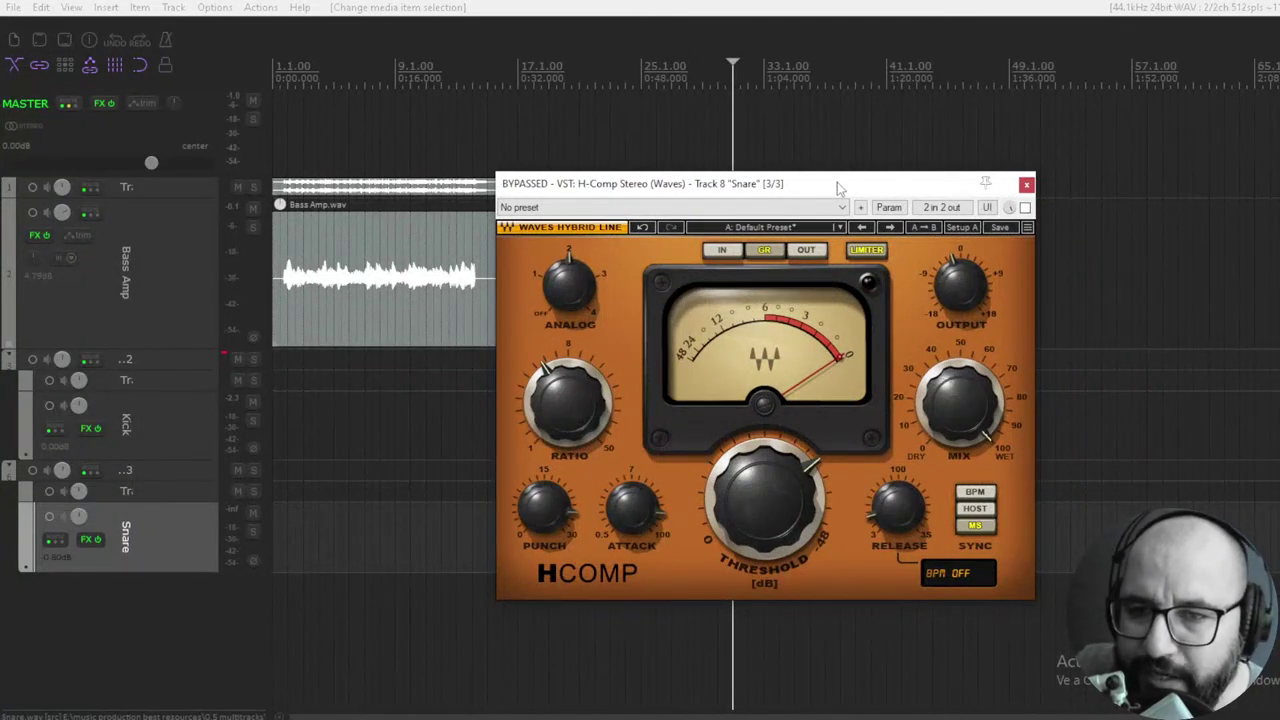
pyautogui.moveTo(837, 182)
pyautogui.mouseDown()
pyautogui.moveTo(827, 187)
pyautogui.moveTo(847, 185)
pyautogui.mouseUp()
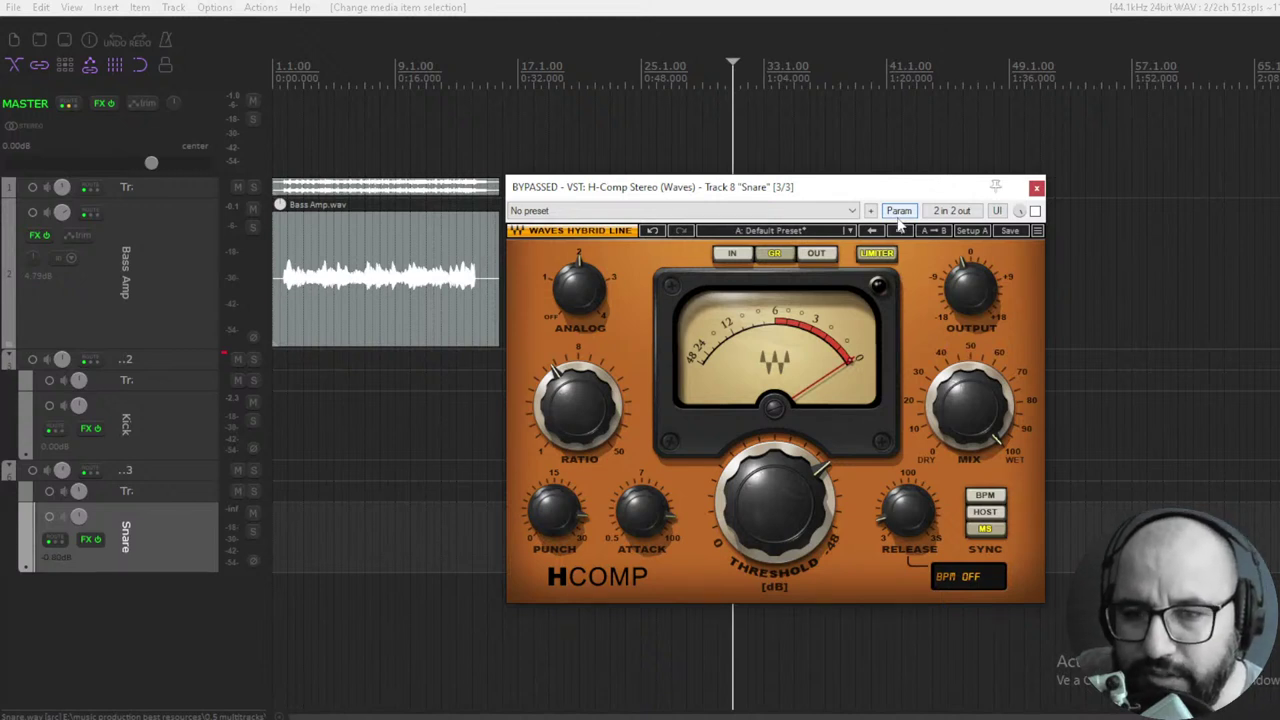
pyautogui.moveTo(883, 195); pyautogui.dragTo(885, 198)
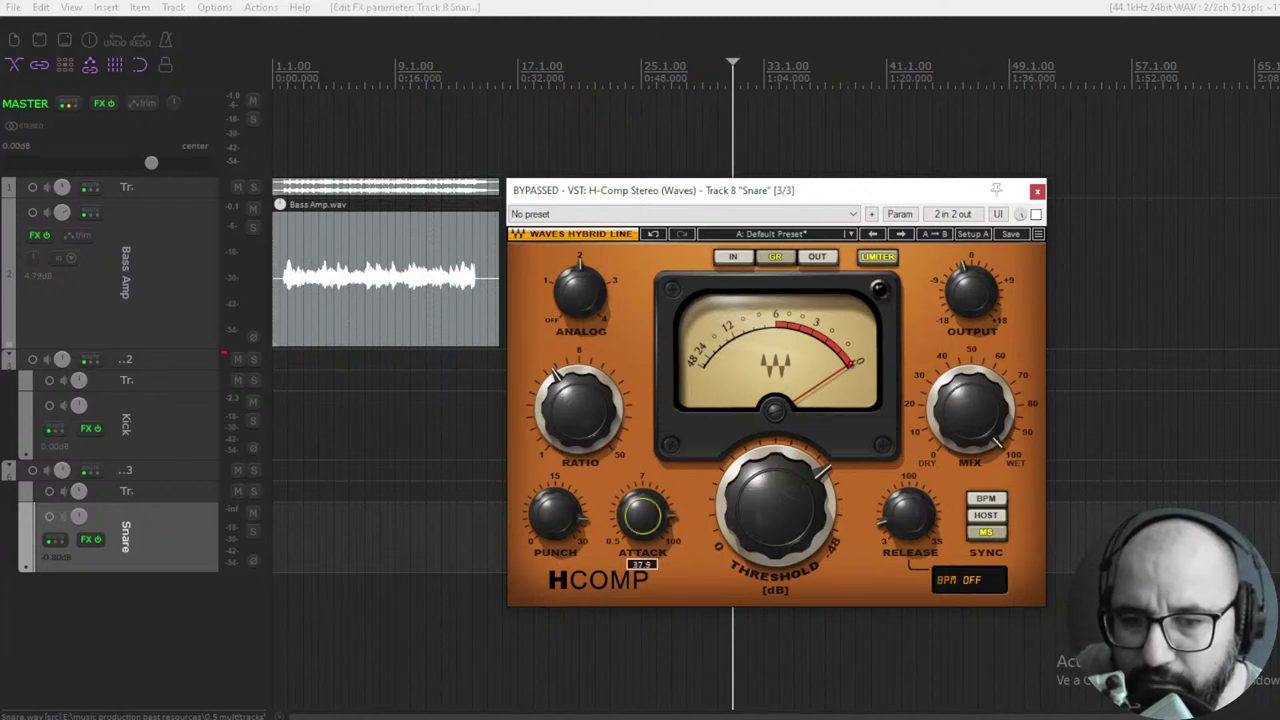
pyautogui.moveTo(908, 515)
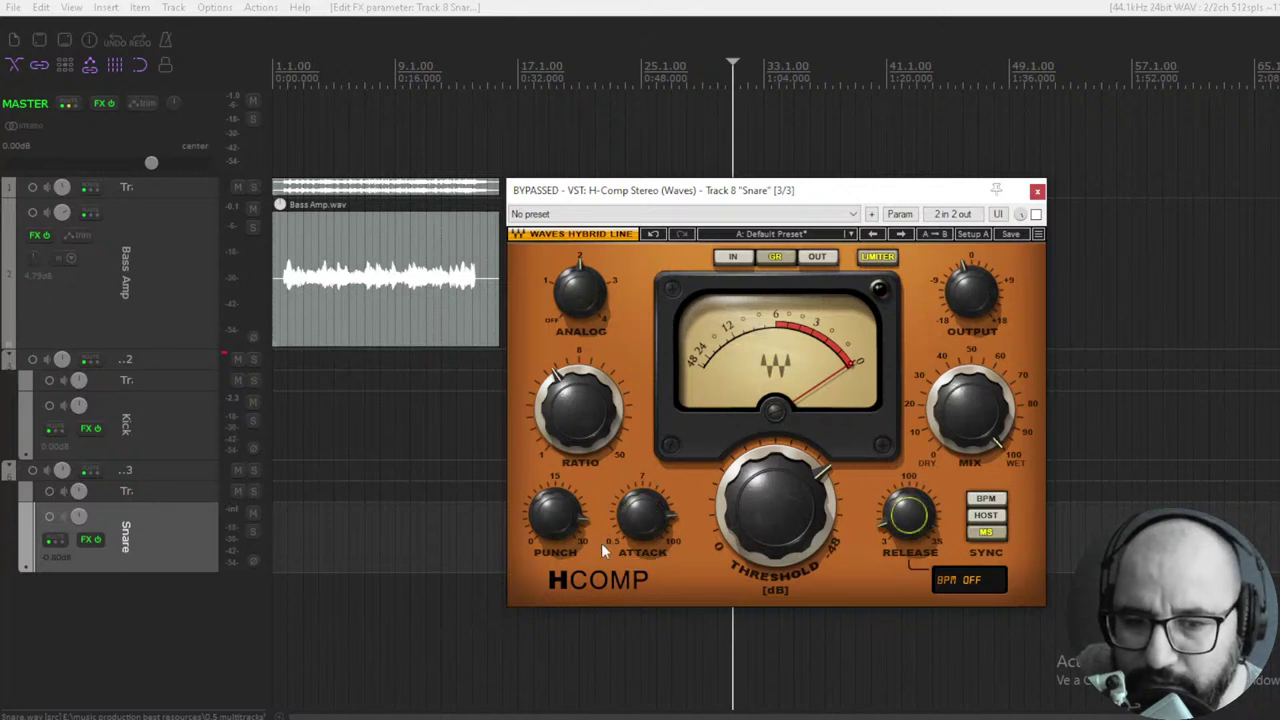
pyautogui.moveTo(555, 514)
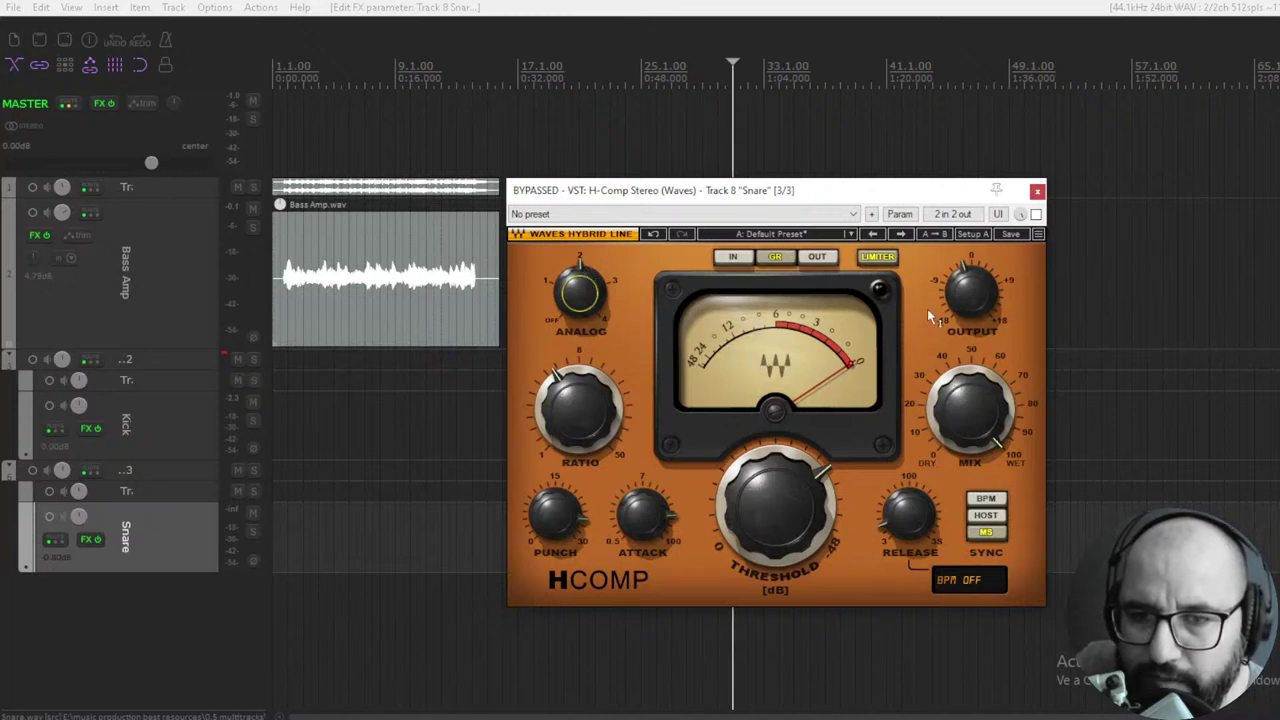
# Step: Solo the Snare, raise its volume to +1.45 dB, and enable its H-Comp with threshold -35 dB
pyautogui.click(253, 531)
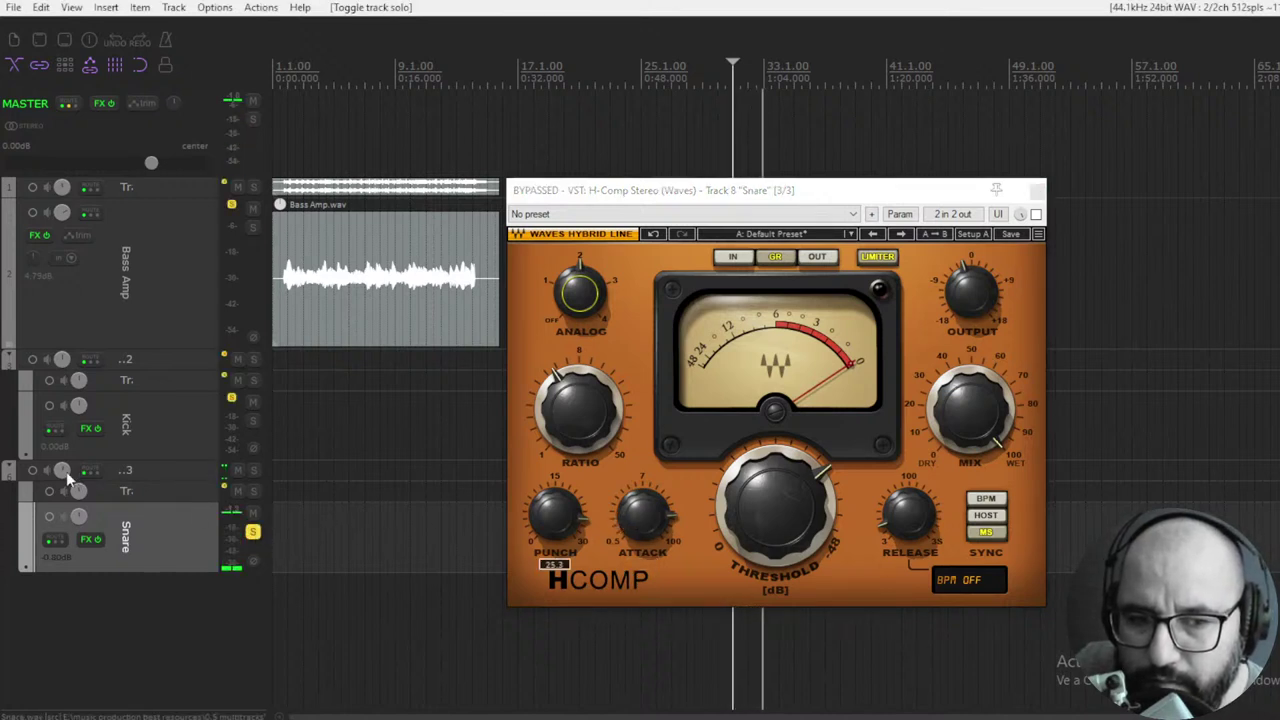
pyautogui.moveTo(79, 516); pyautogui.dragTo(218, 545)
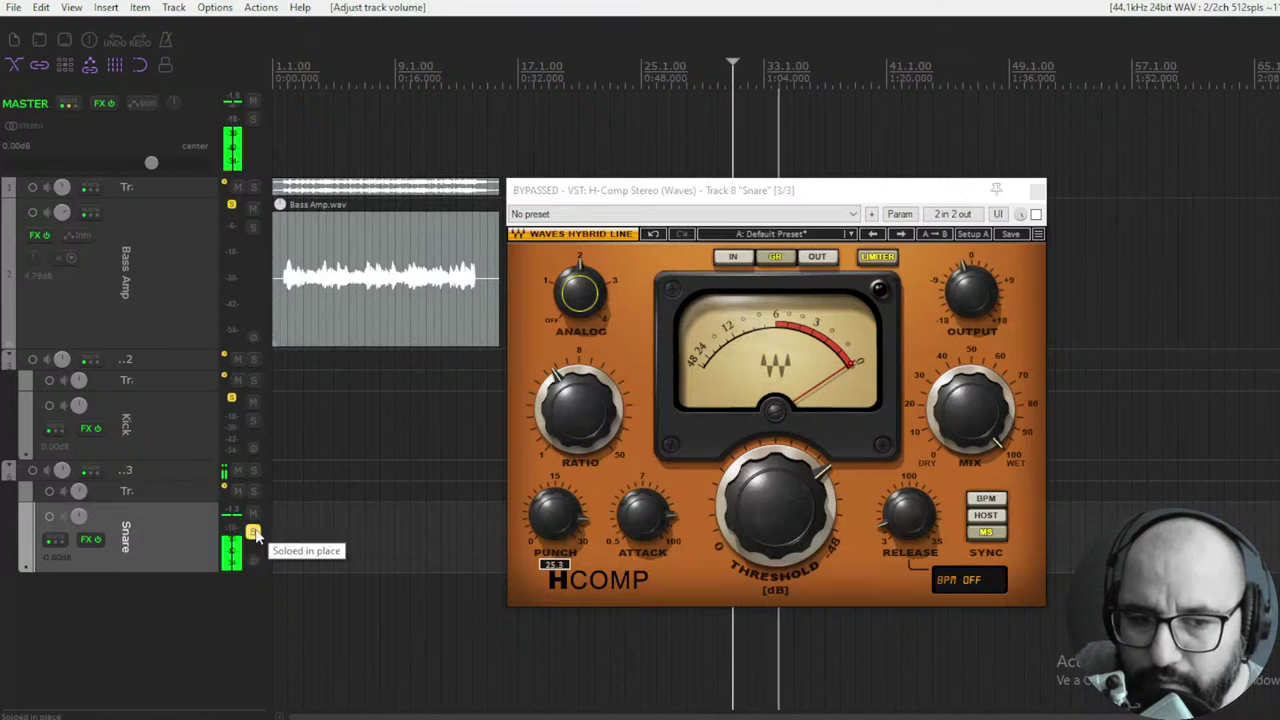
pyautogui.click(1036, 214)
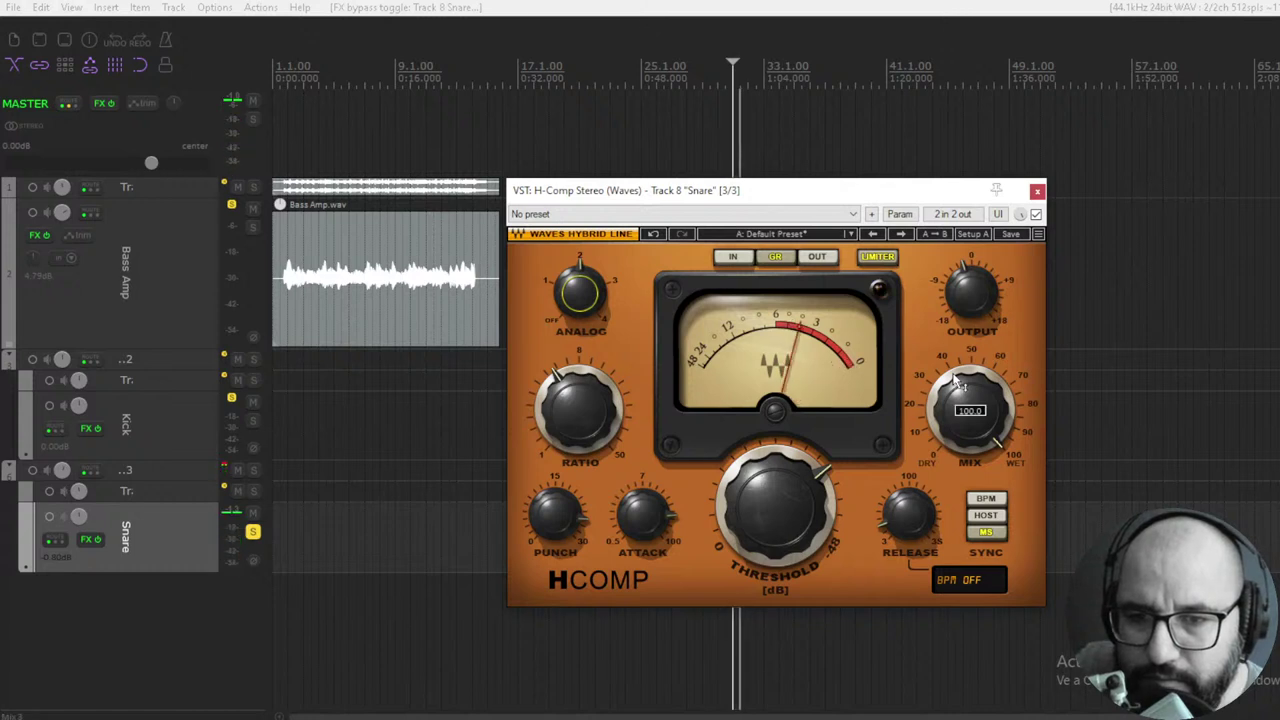
pyautogui.scroll(2, 785, 517)
# Step: A/B the Snare H-Comp by toggling bypass, leave it on, and stop playback
pyautogui.click(1036, 214)
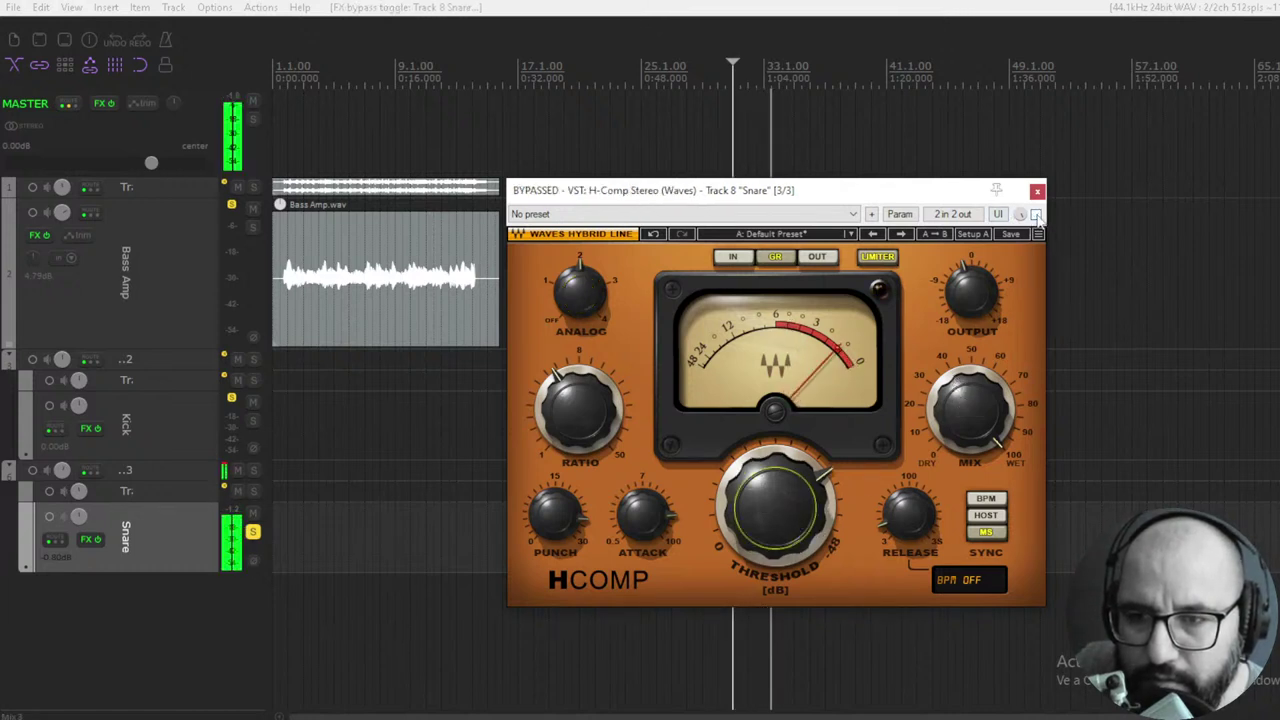
pyautogui.click(1036, 214)
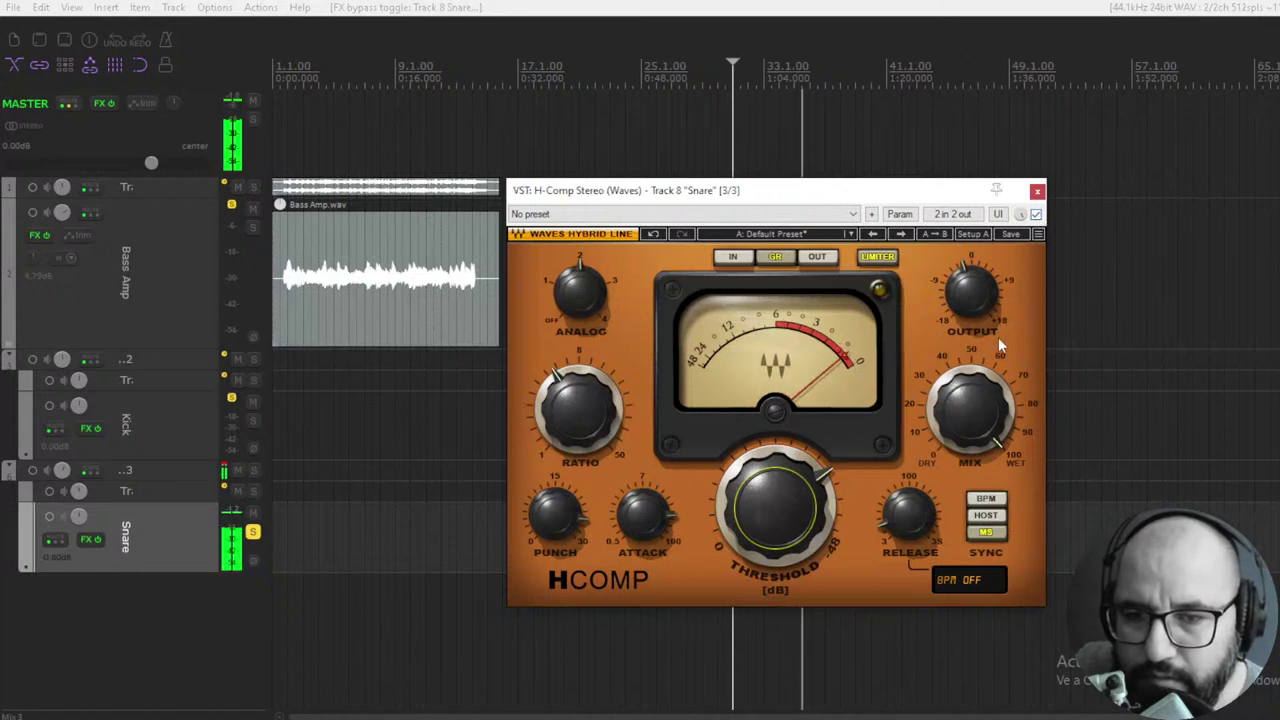
pyautogui.click(1036, 214)
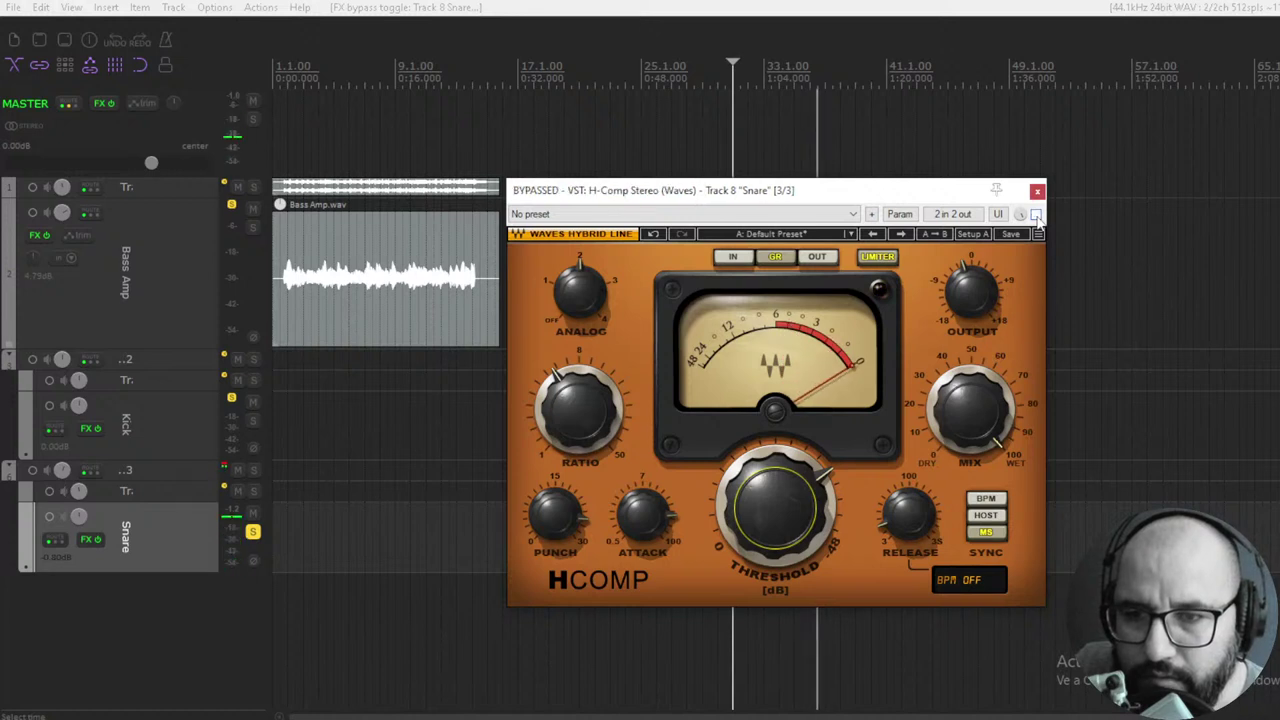
pyautogui.click(1036, 214)
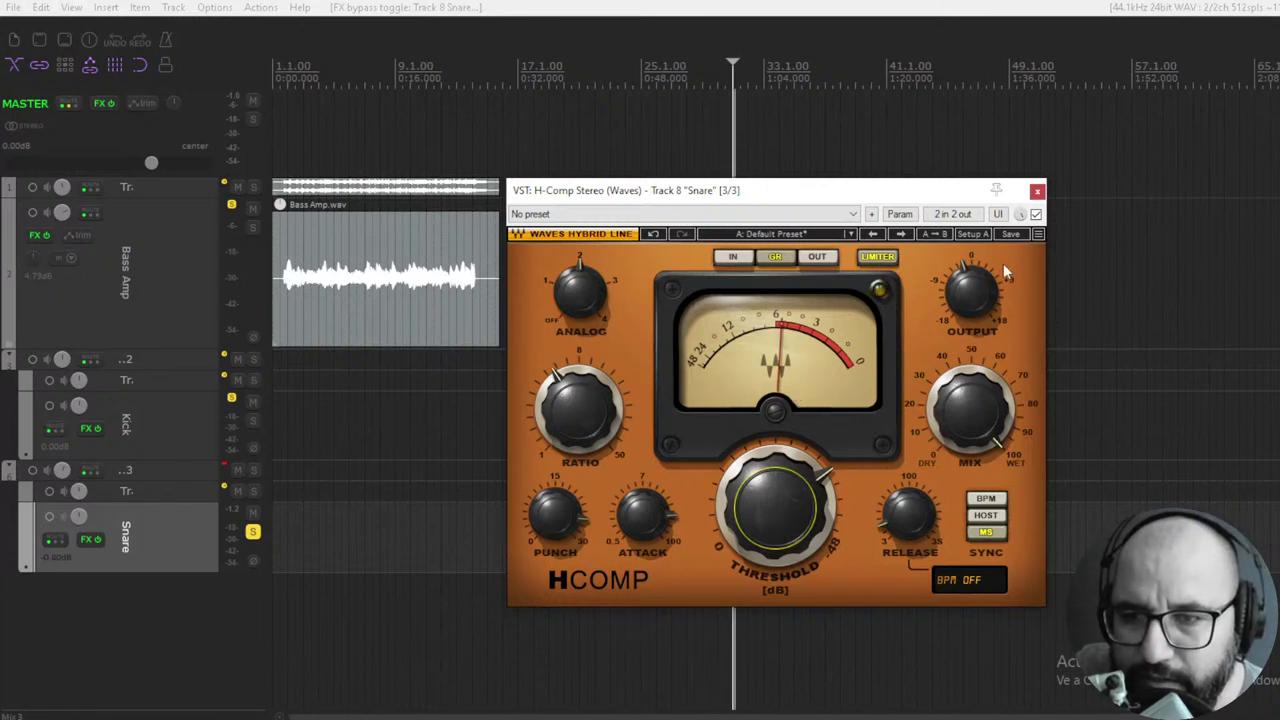
pyautogui.click(1035, 214)
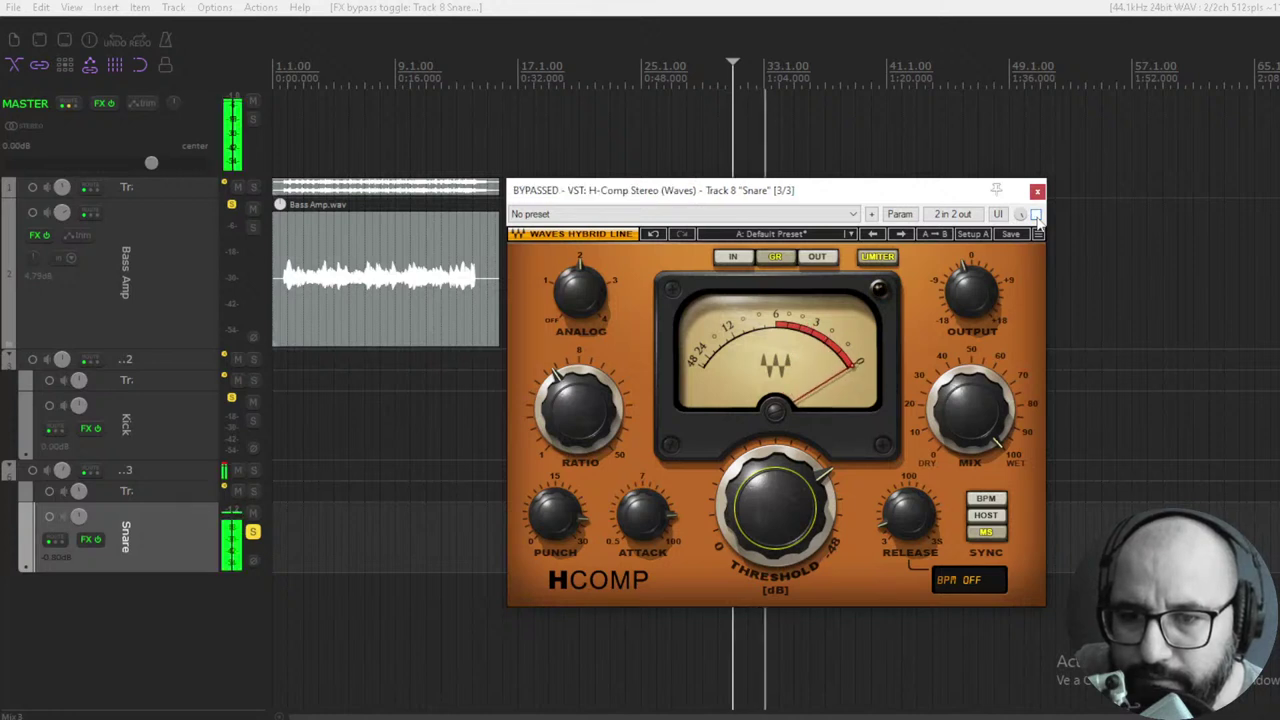
pyautogui.click(1035, 214)
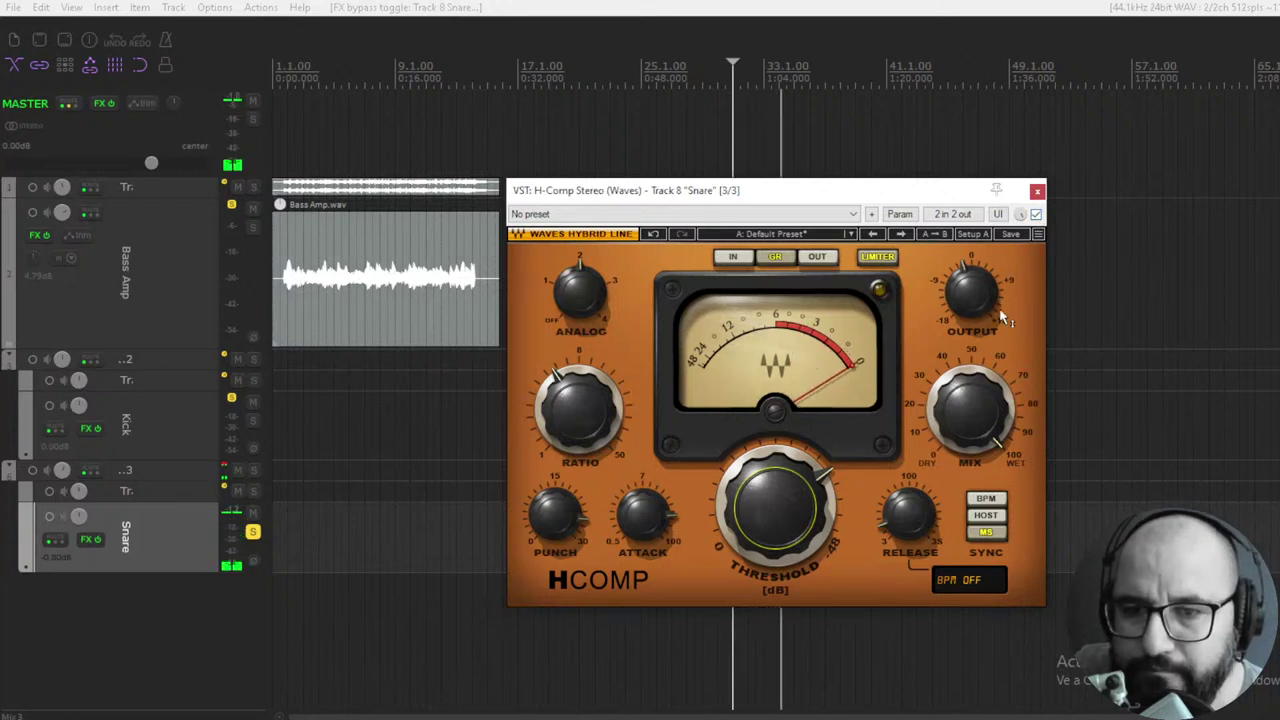
pyautogui.press('space')
pyautogui.moveTo(786, 510)
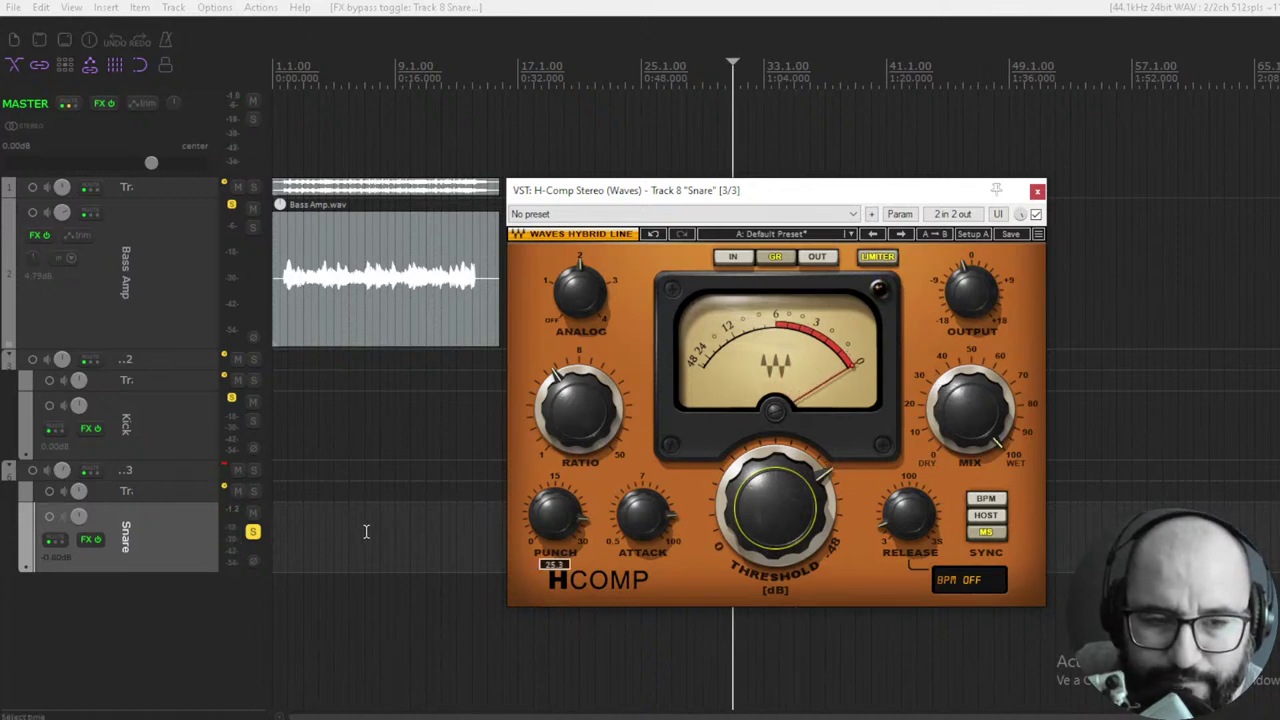
# Step: Unsolo the Snare and play the full mix with its H-Comp bypassed, then re-enable it
pyautogui.click(253, 532)
pyautogui.click(1036, 214)
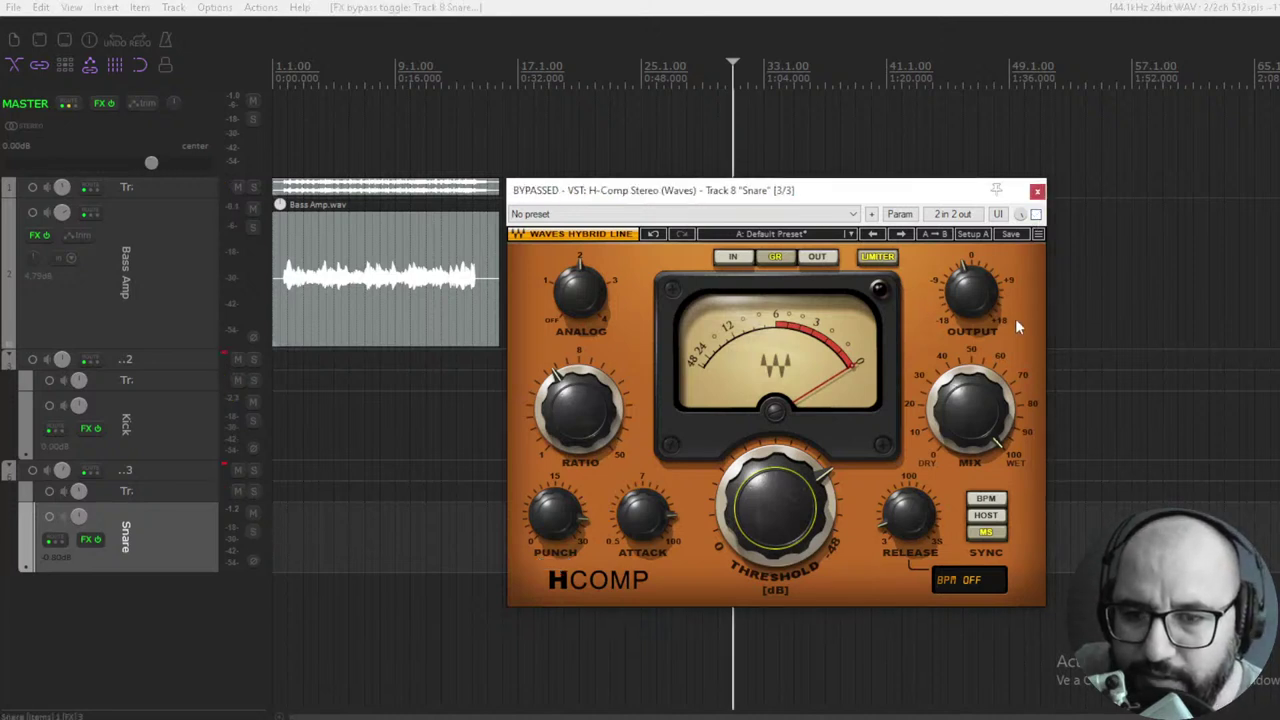
pyautogui.press('space')
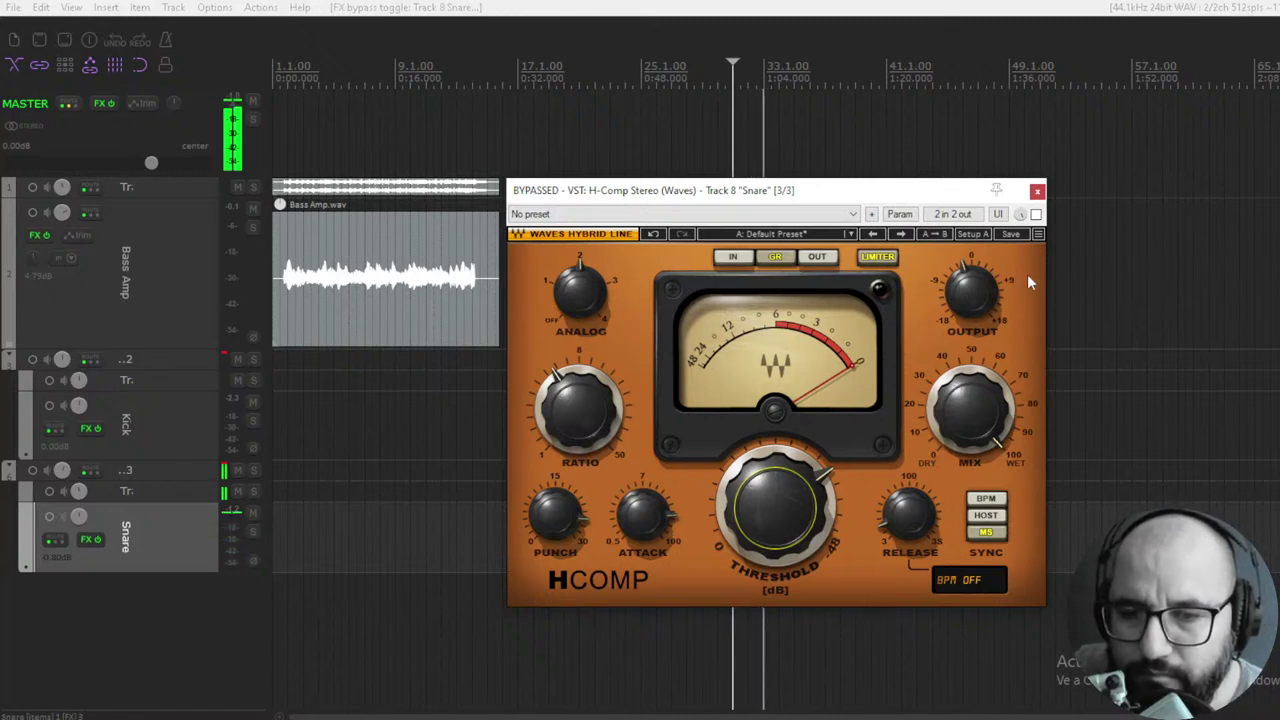
pyautogui.press('space')
pyautogui.click(1036, 214)
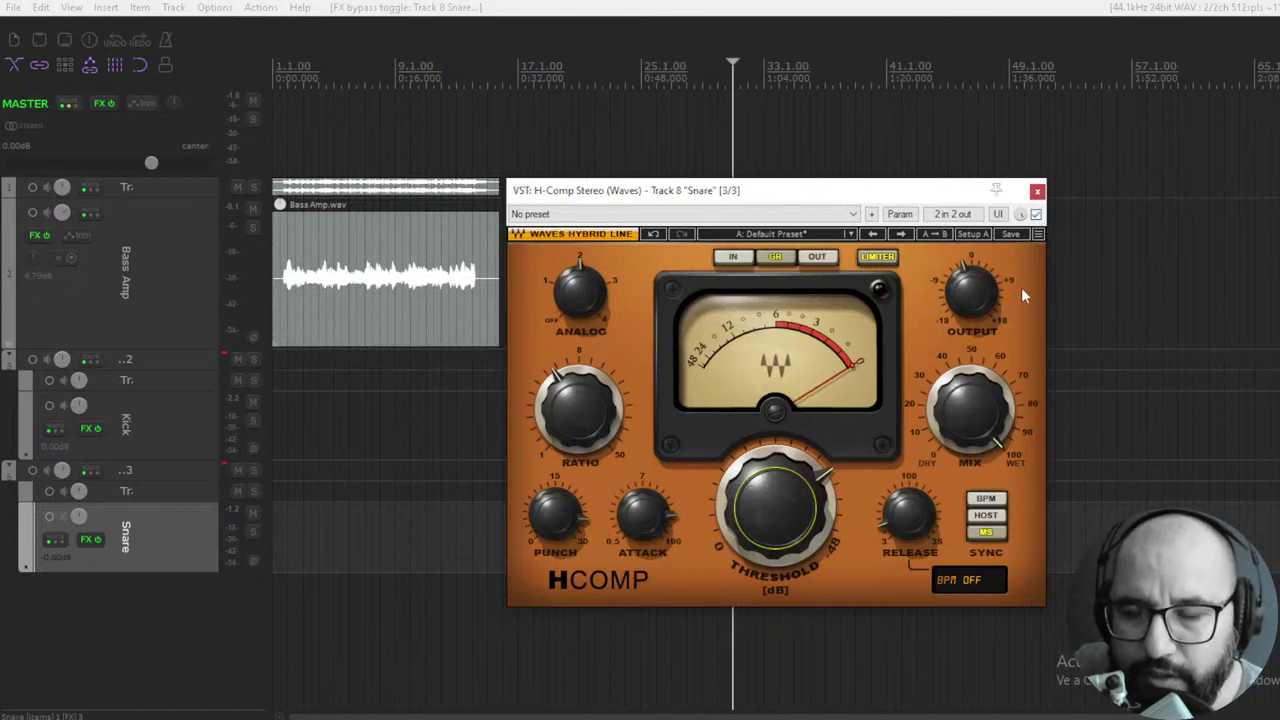
# Step: Replay the mix comparing the Snare H-Comp off and on, ending with it active
pyautogui.press('space')
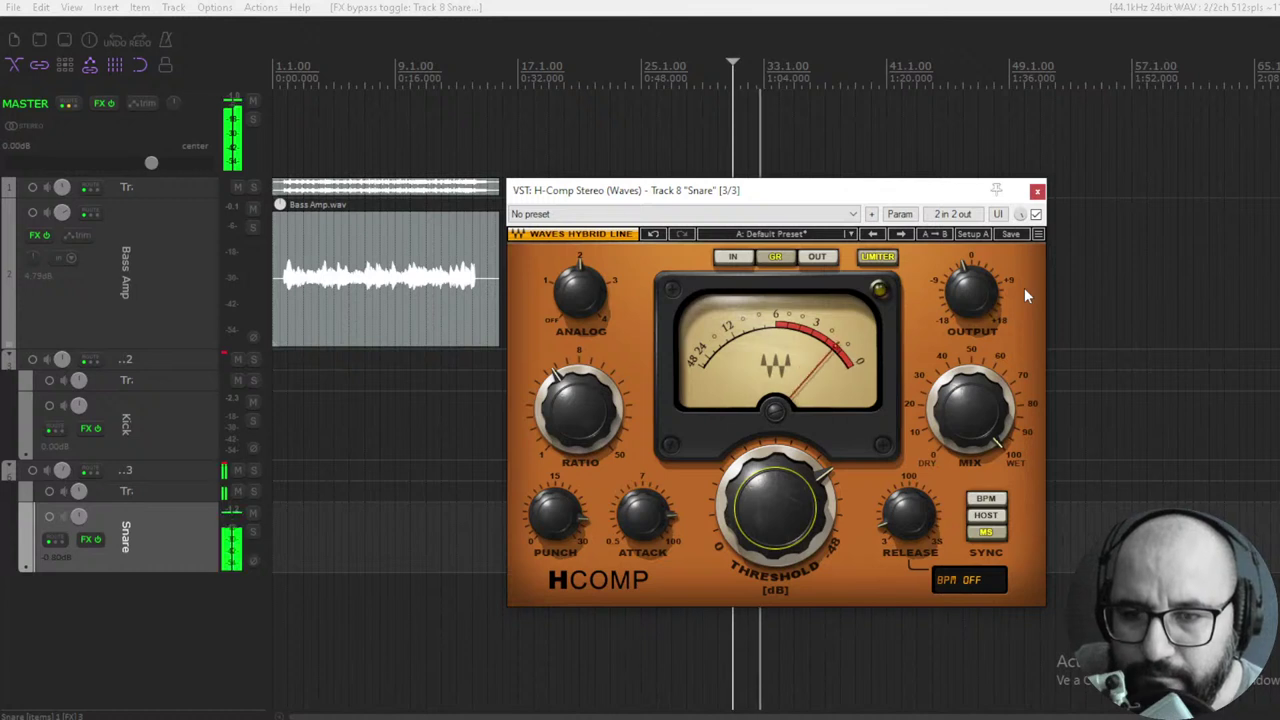
pyautogui.click(1036, 215)
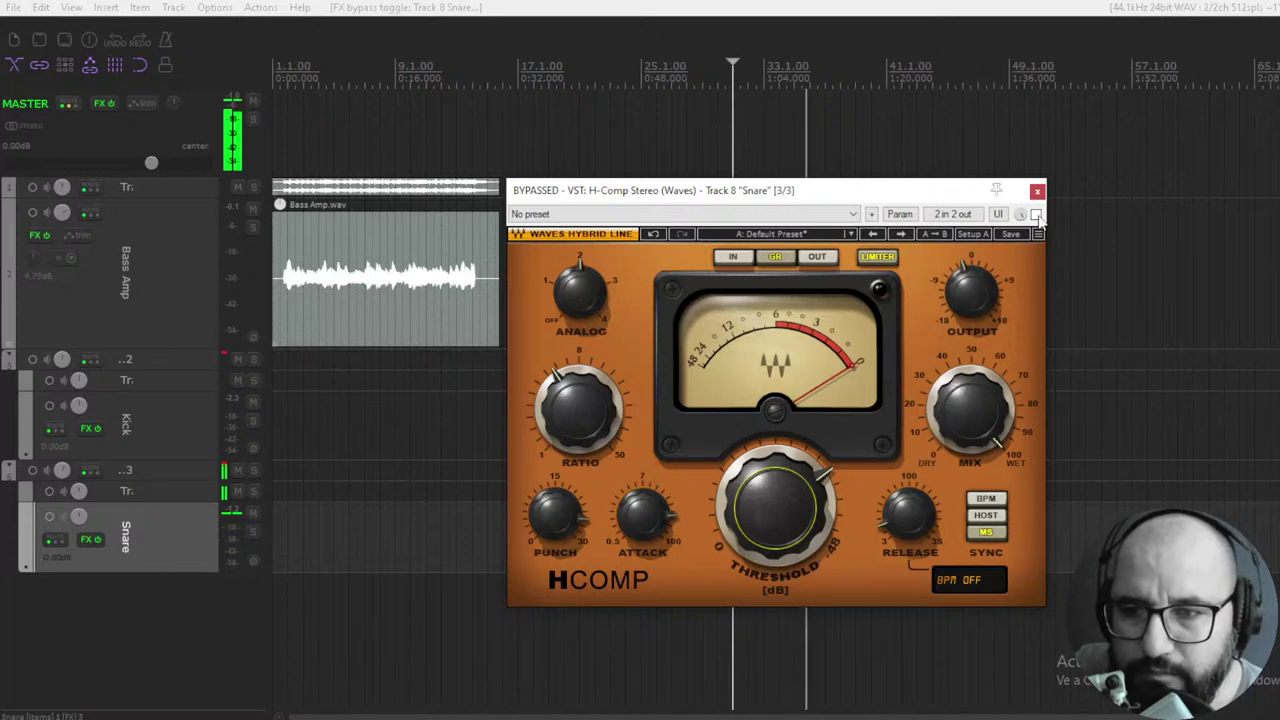
pyautogui.click(1036, 215)
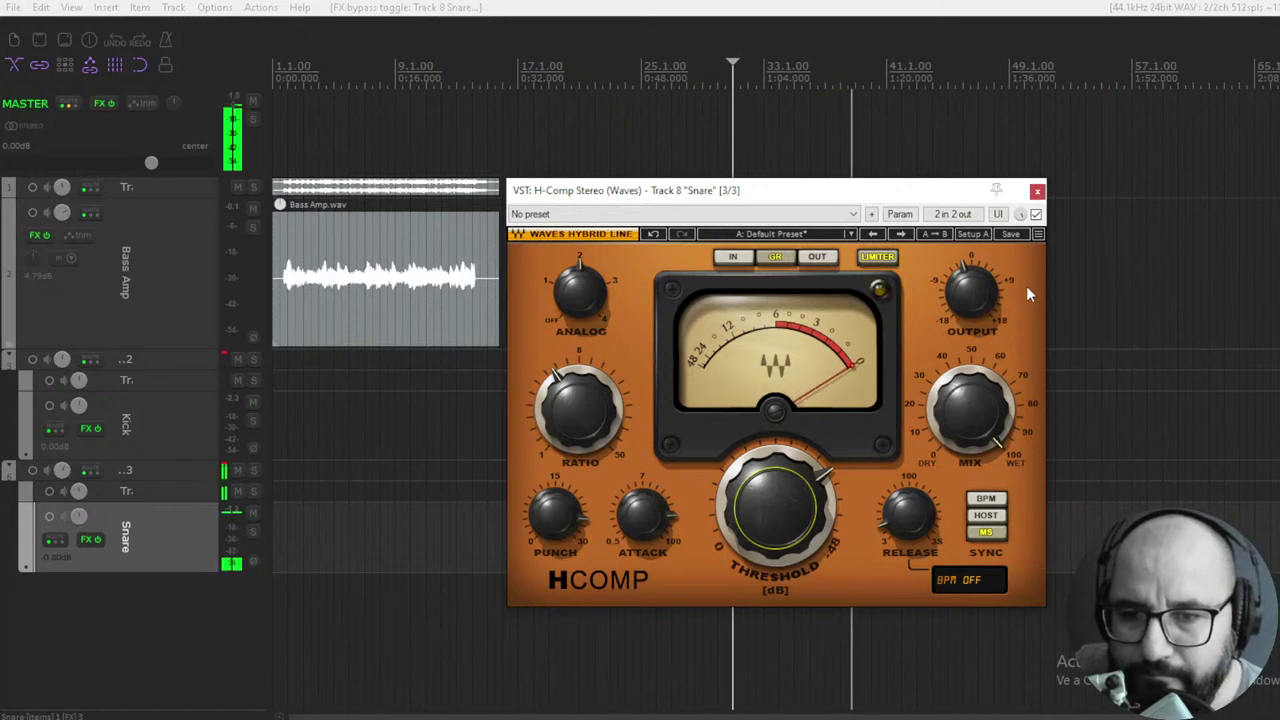
pyautogui.click(1036, 214)
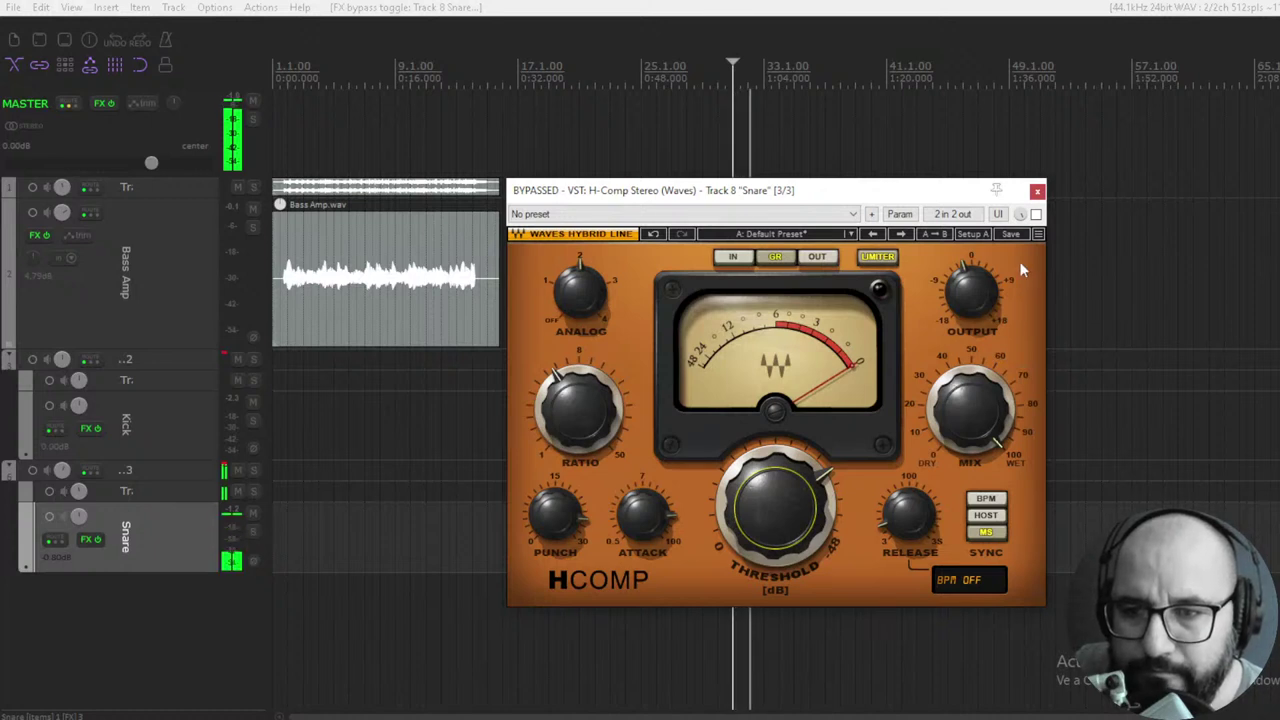
pyautogui.click(1036, 214)
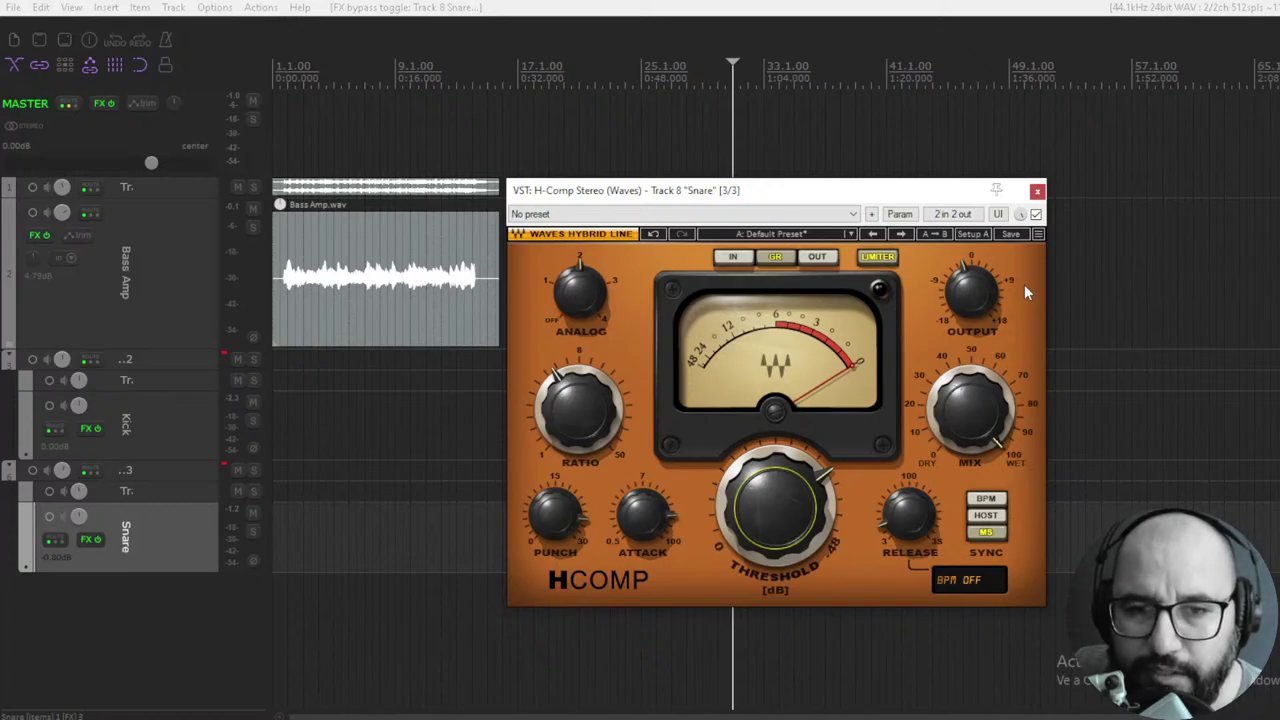
# Step: Switch to OBS Studio and make Escena 2 the live scene
pyautogui.hotkey('alt', 'Tab')
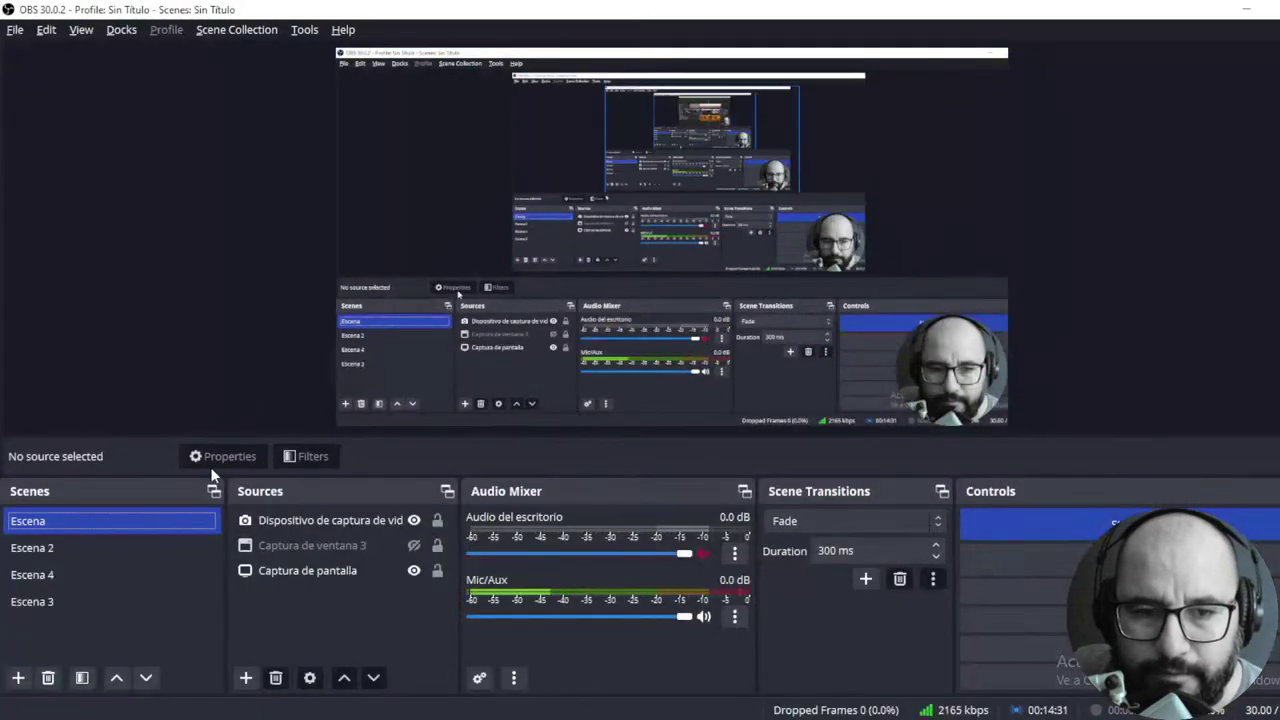
pyautogui.click(57, 546)
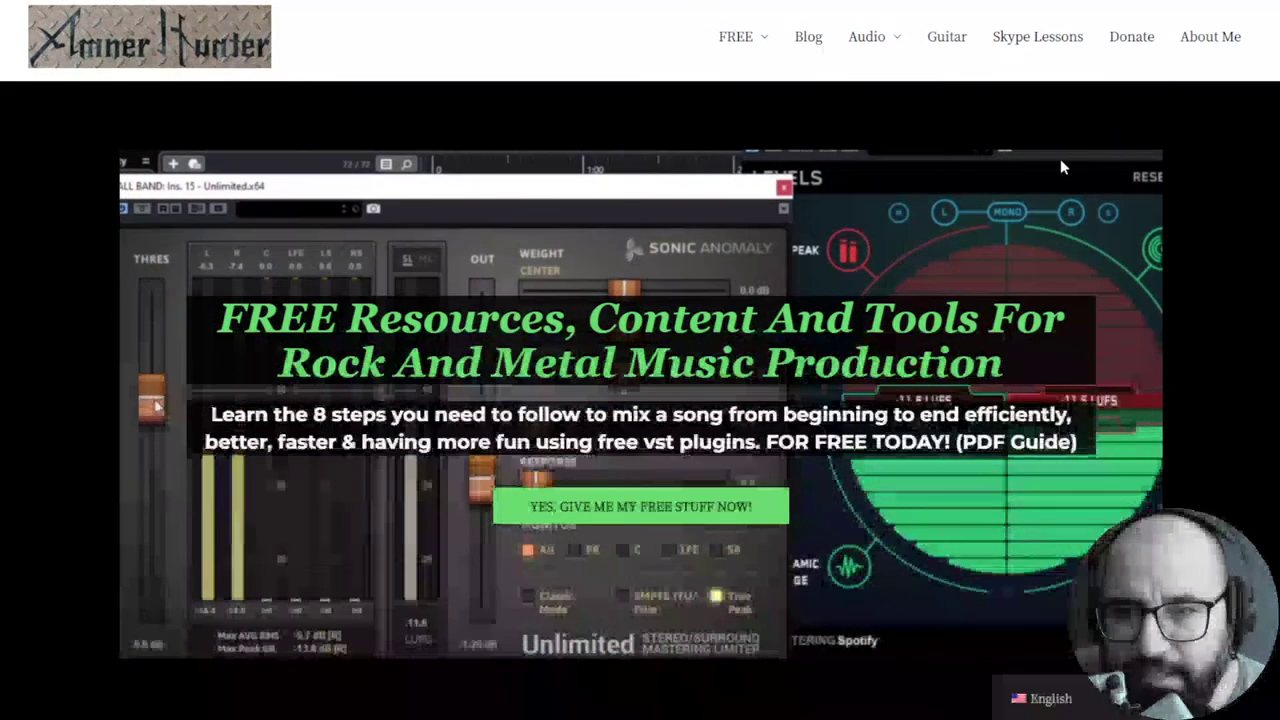
pyautogui.moveTo(743, 46)
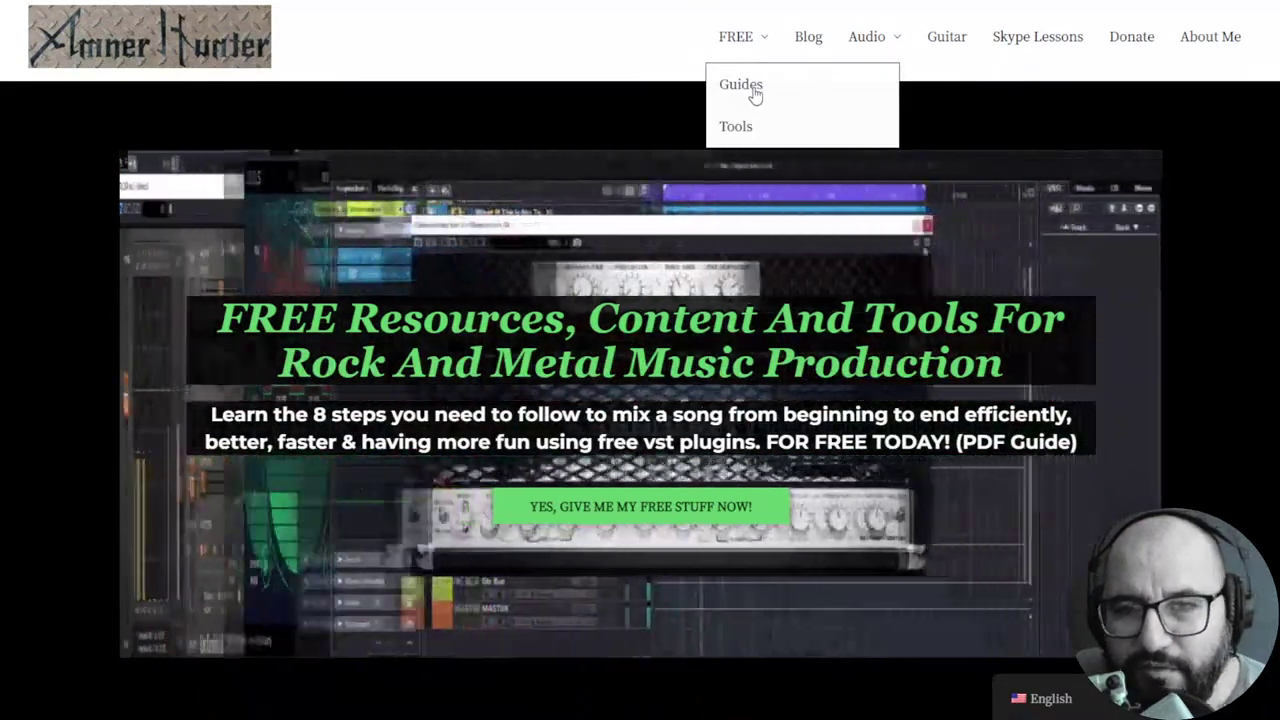